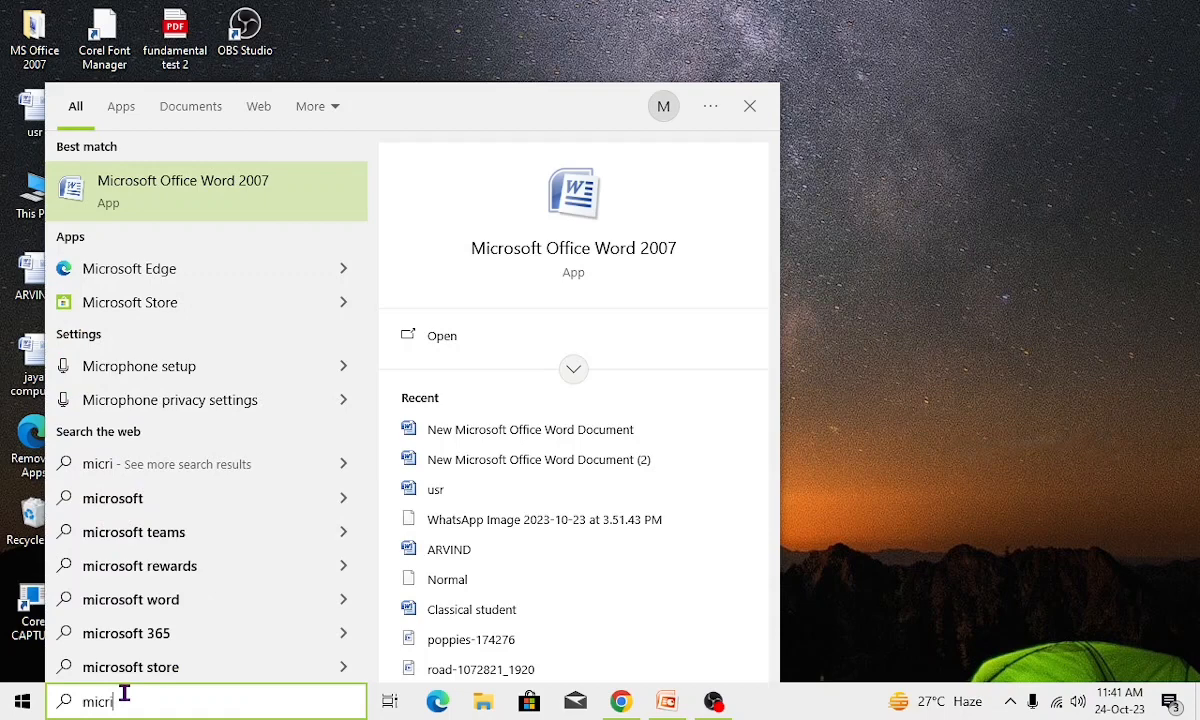
Find Microsoft Office Word 2007 through the Windows search, launch it, and close the blank document.
key("BackSpace")
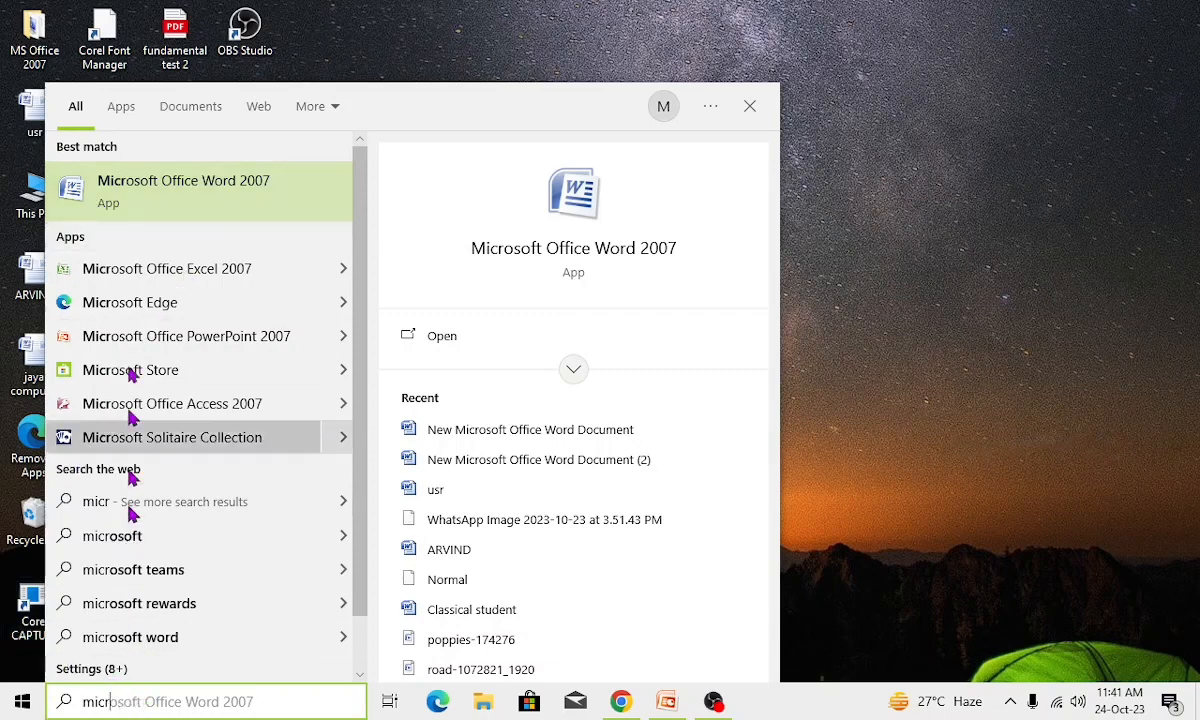
left_click(177, 190)
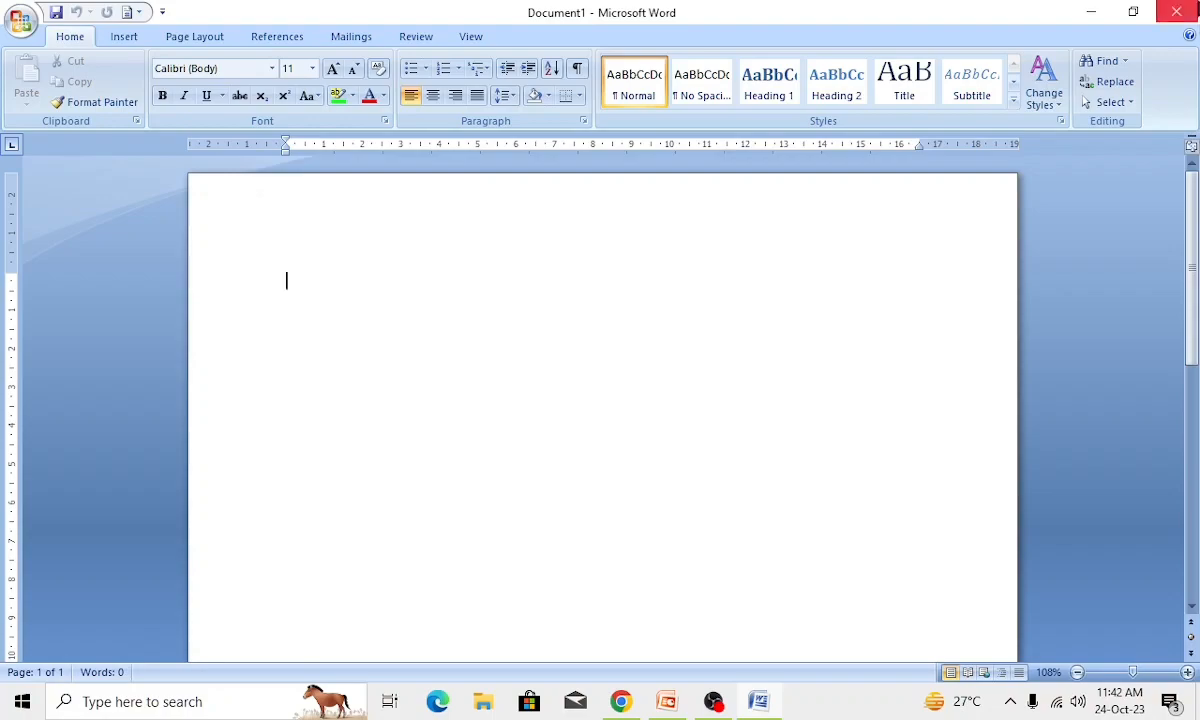
left_click(1182, 17)
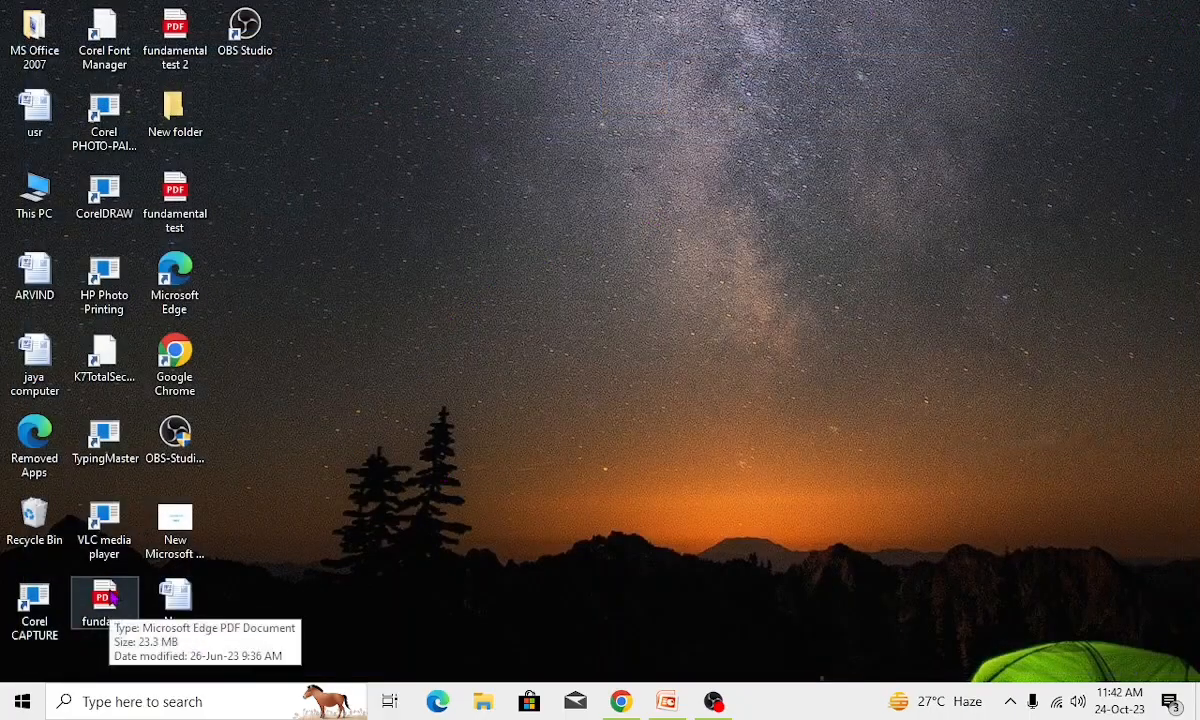
Create a new Microsoft Office Word Document on the desktop with its default name, open it, and close it again.
right_click(455, 244)
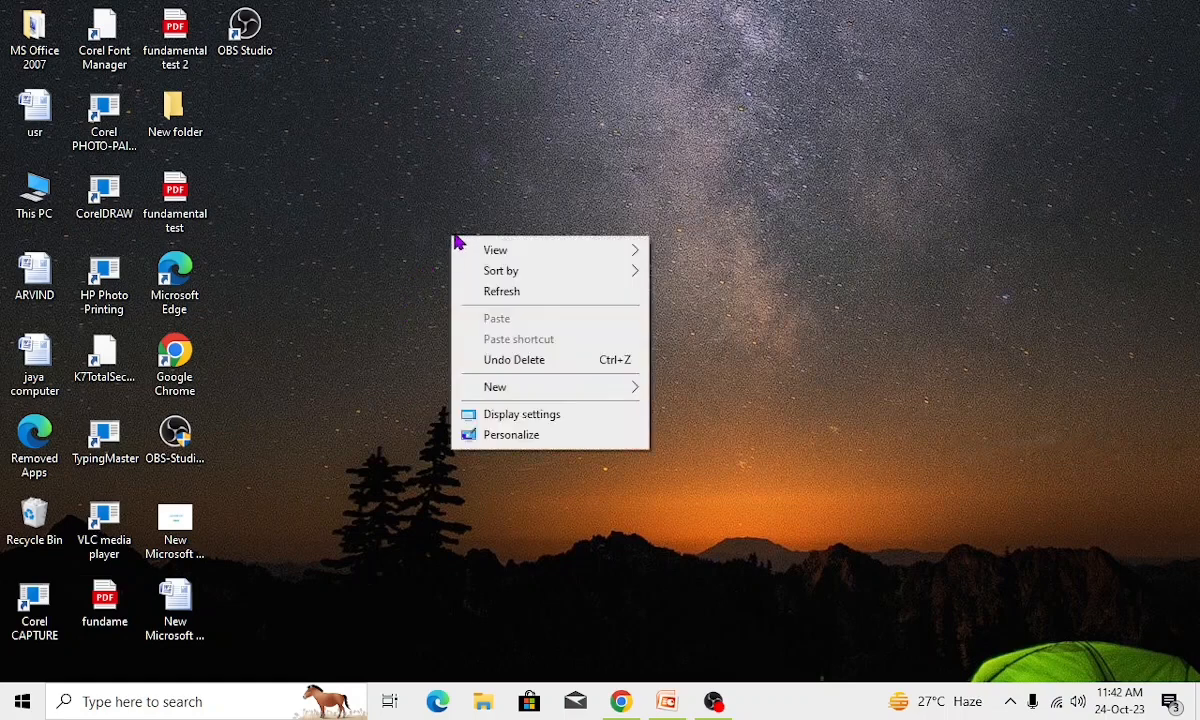
mouse_move(485, 388)
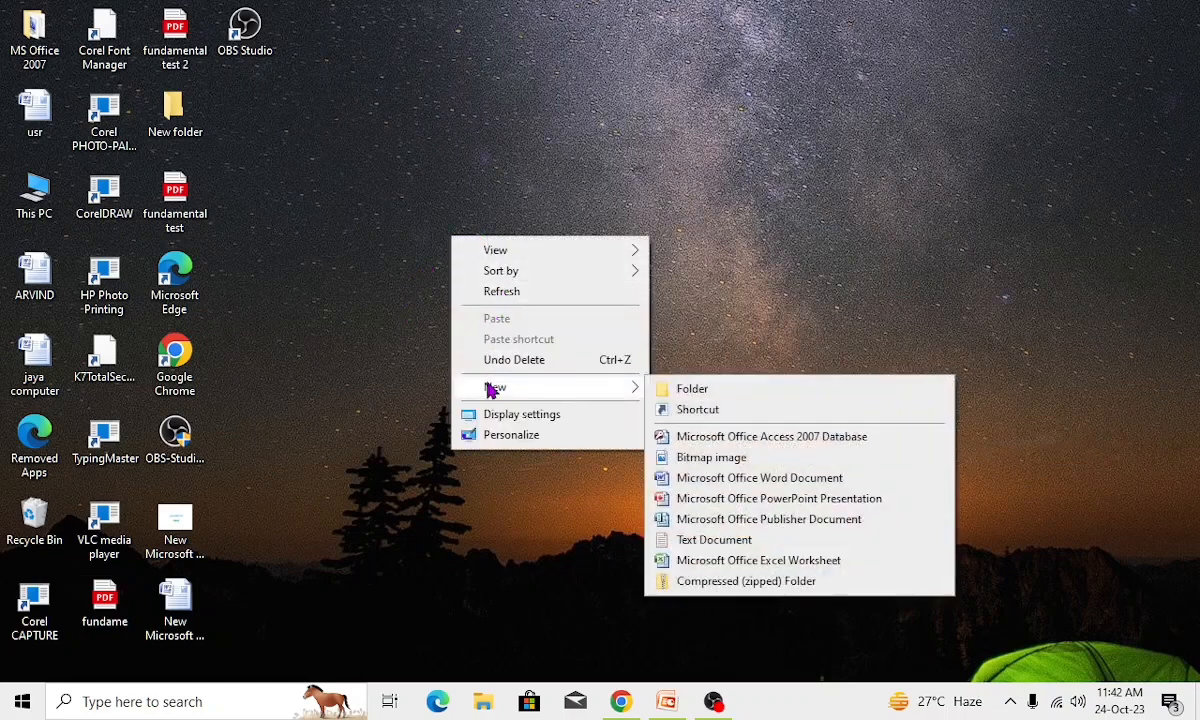
left_click(745, 478)
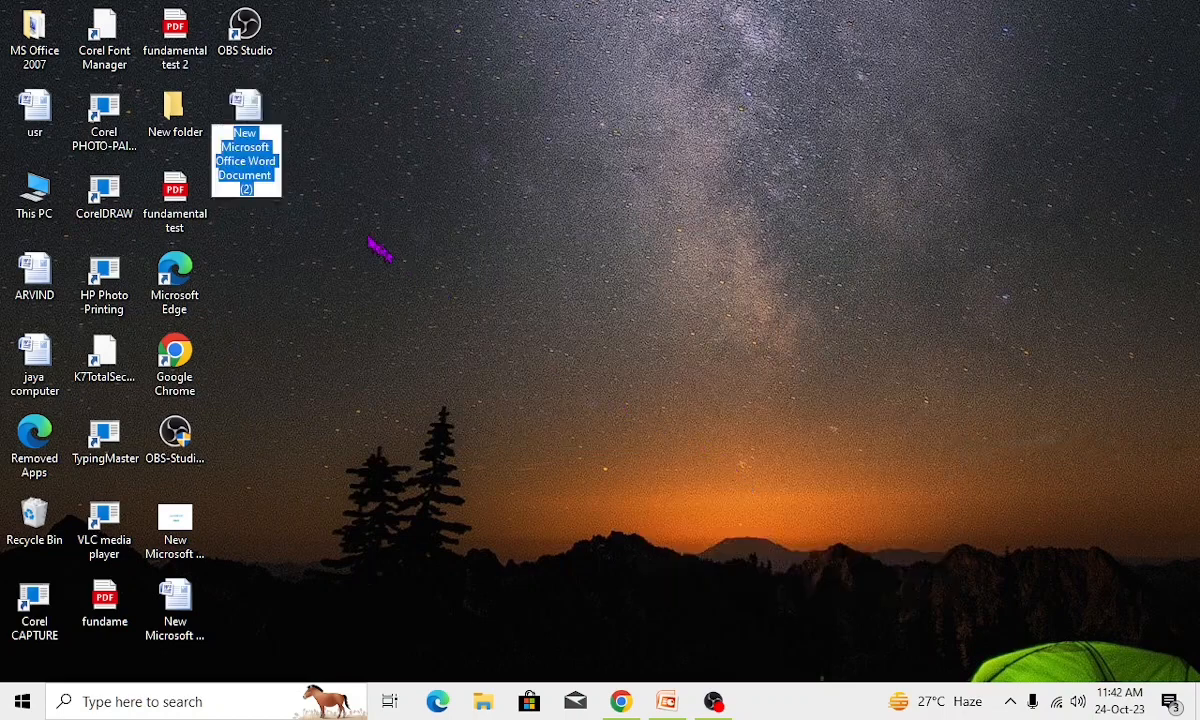
key("Return")
double_click(262, 165)
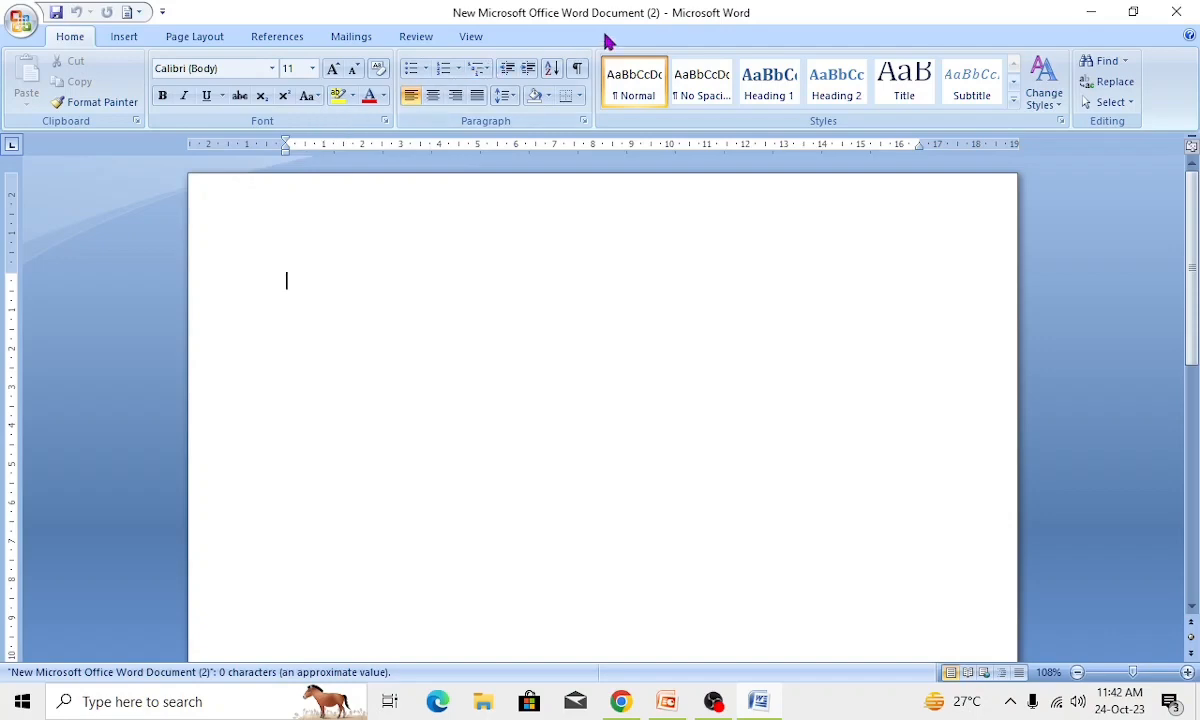
left_click(1176, 12)
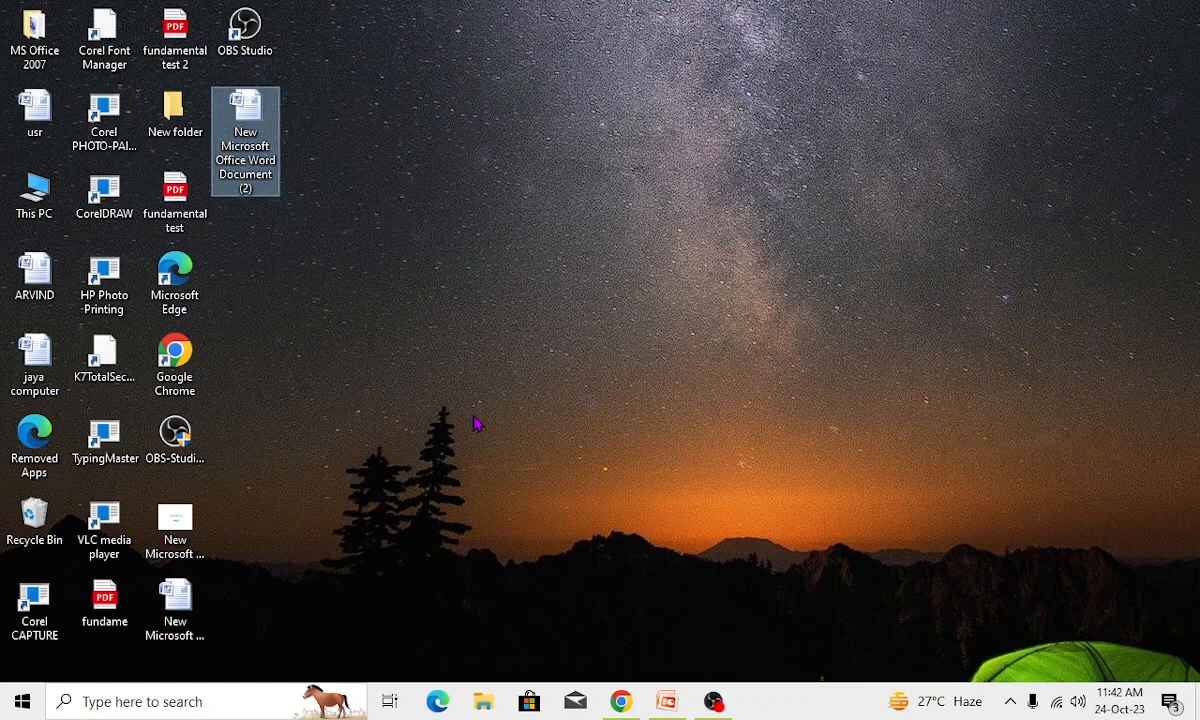
Launch Word from the Windows Run dialog by entering the command winword anew.
key("super+r")
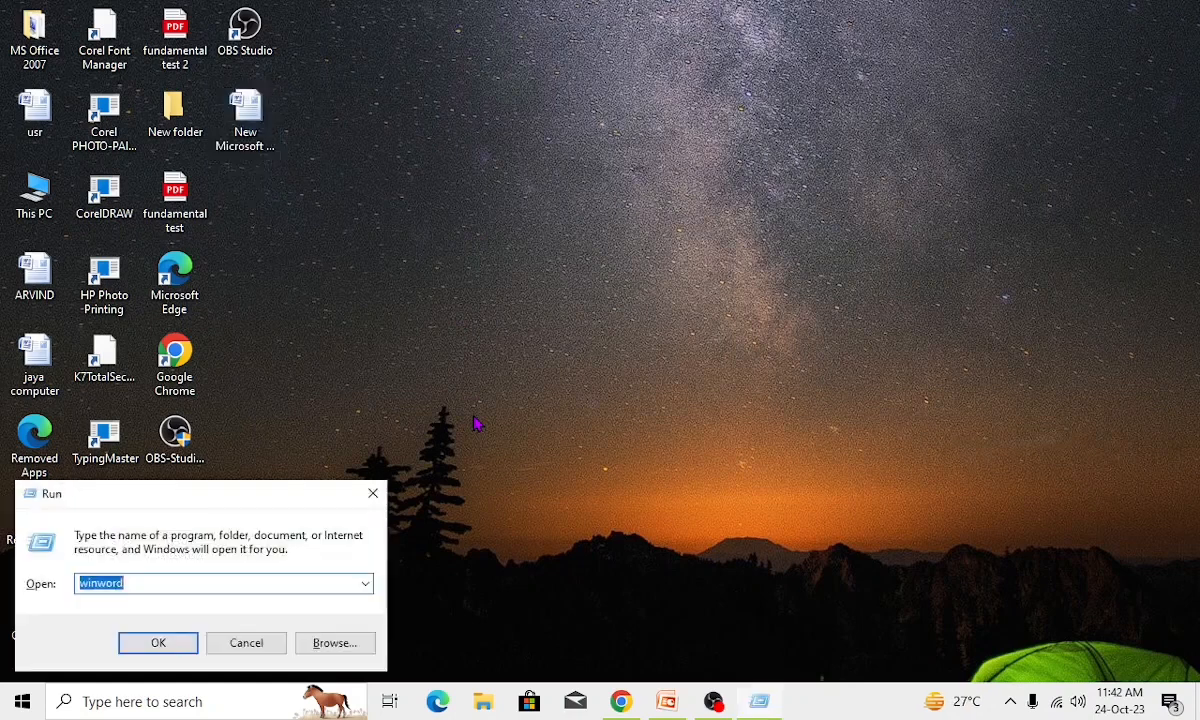
left_click(153, 584)
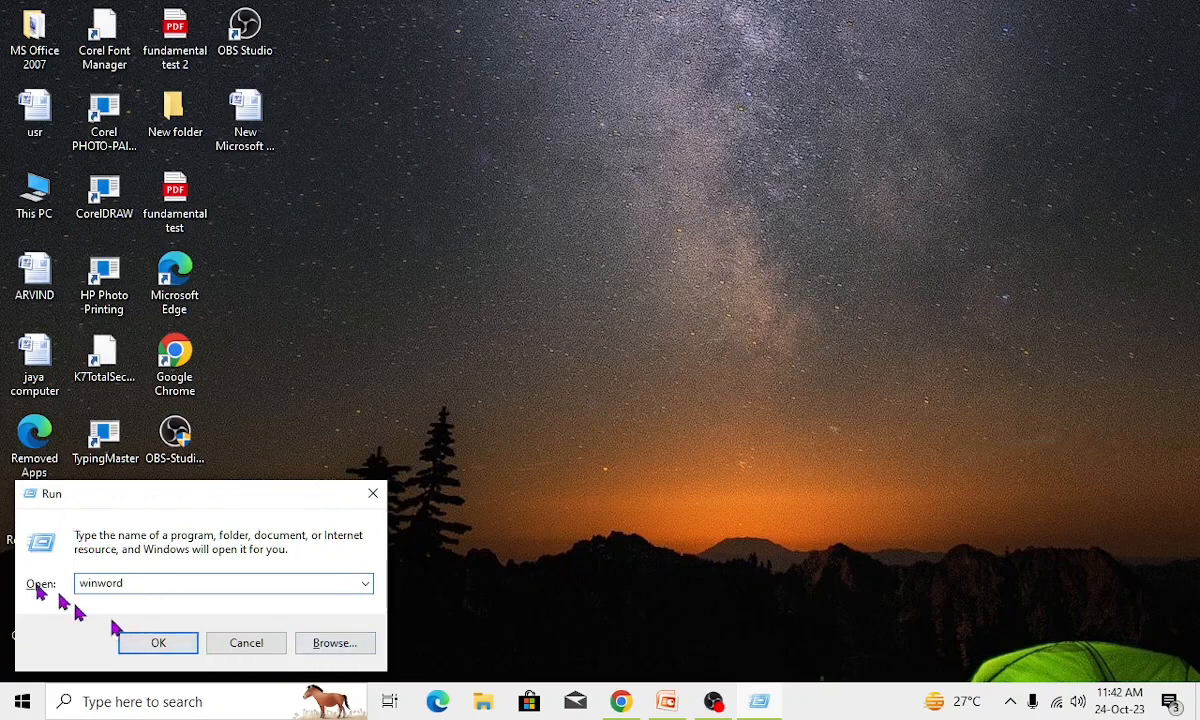
key("BackSpace")
key("BackSpace")
key("BackSpace")
key("BackSpace")
key("BackSpace")
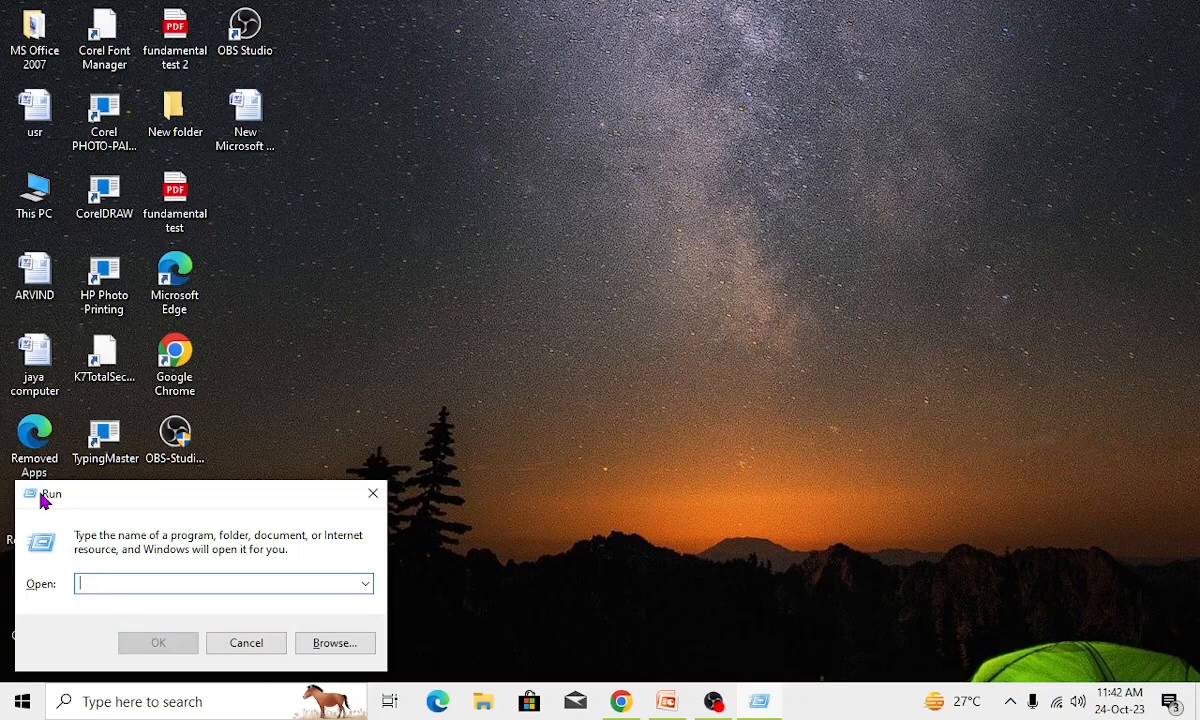
type("win")
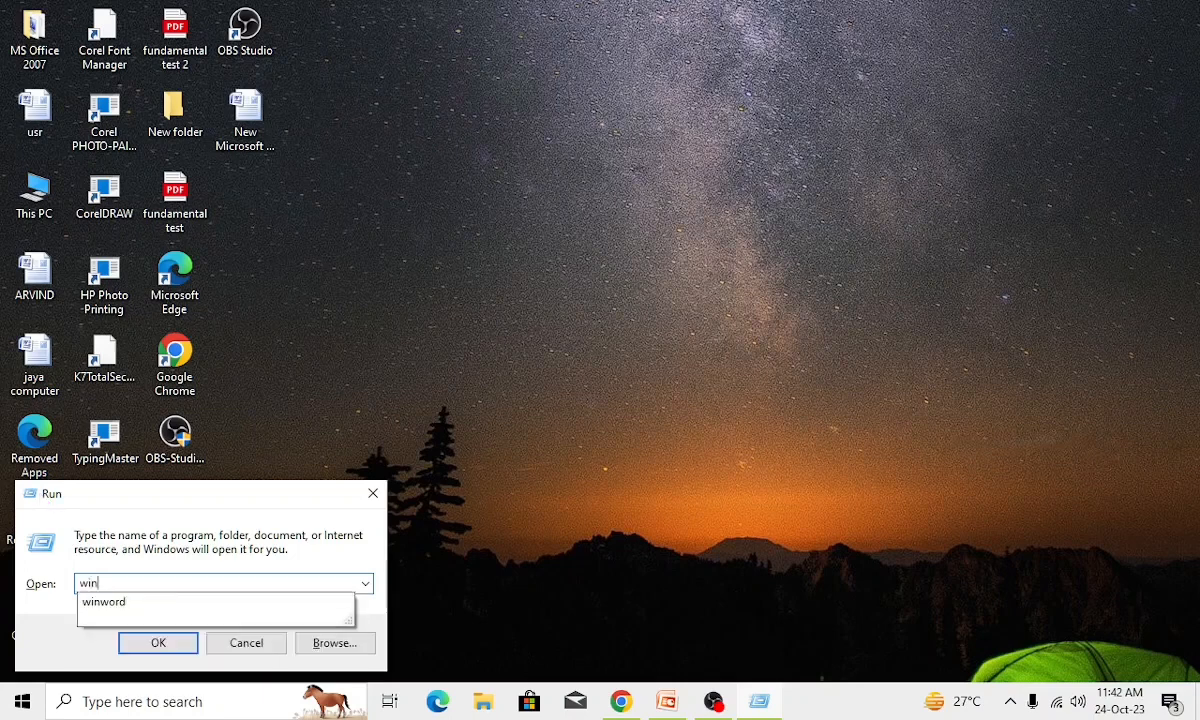
type("word")
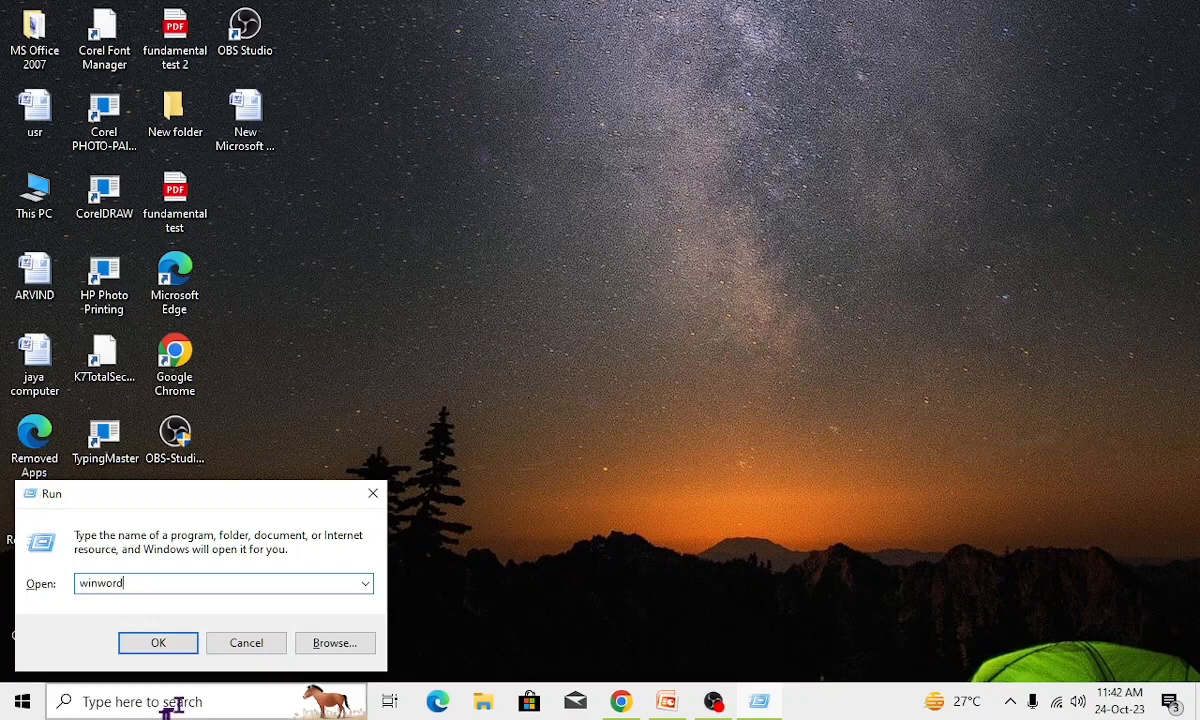
left_click(158, 643)
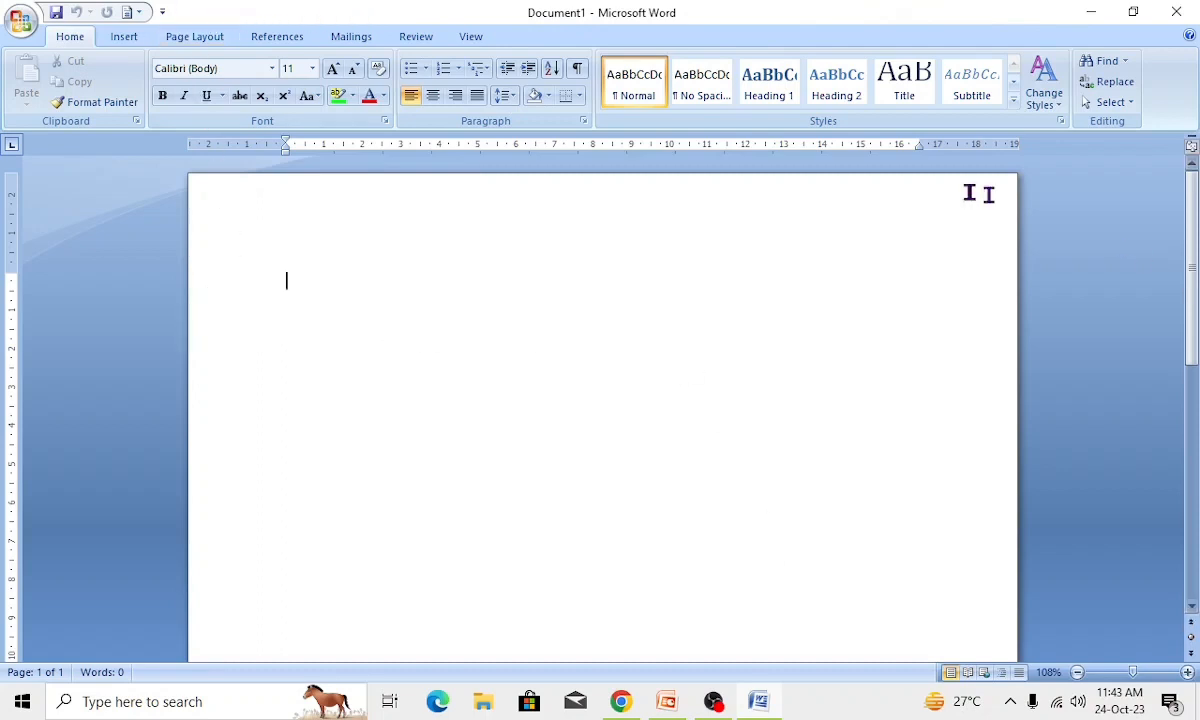
Minimize the Document1 window to the taskbar and bring it back to the screen.
left_click(1091, 13)
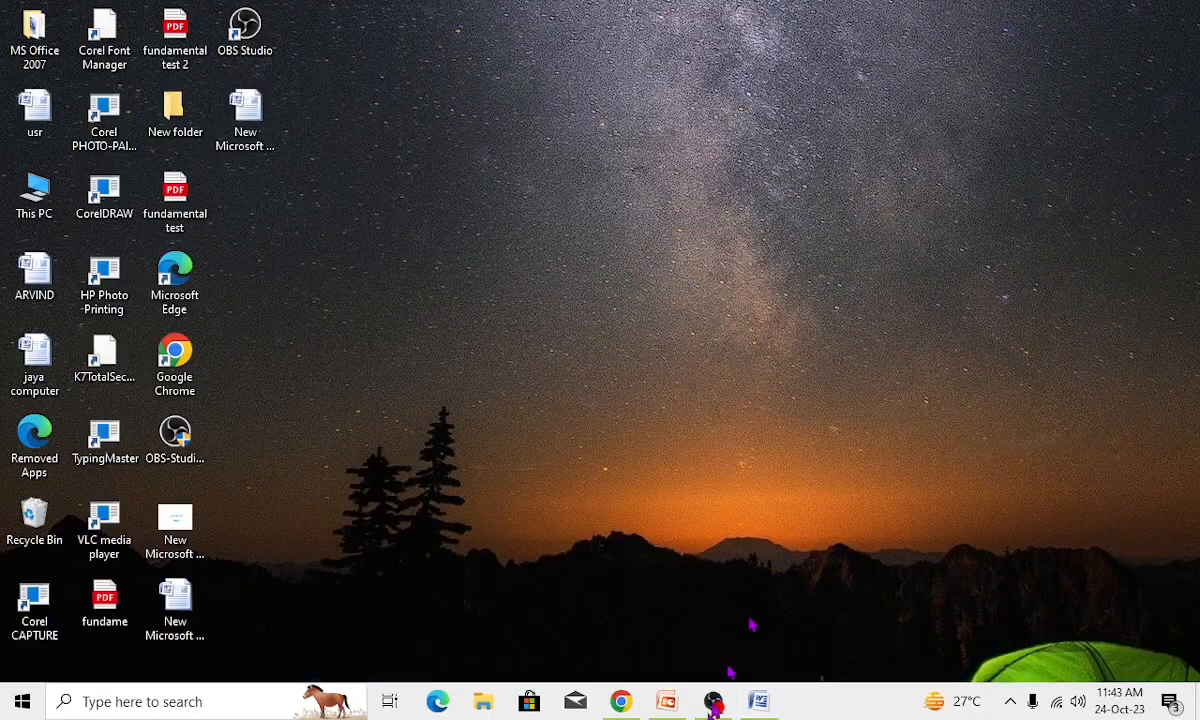
mouse_move(766, 704)
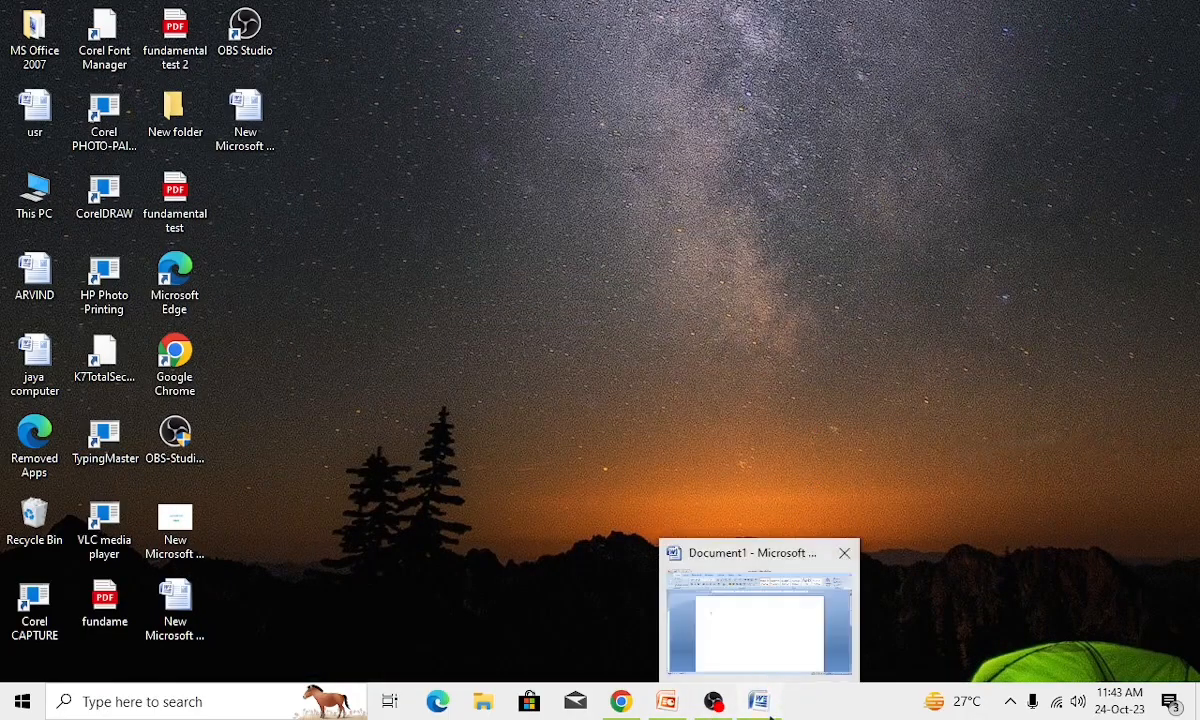
left_click(760, 702)
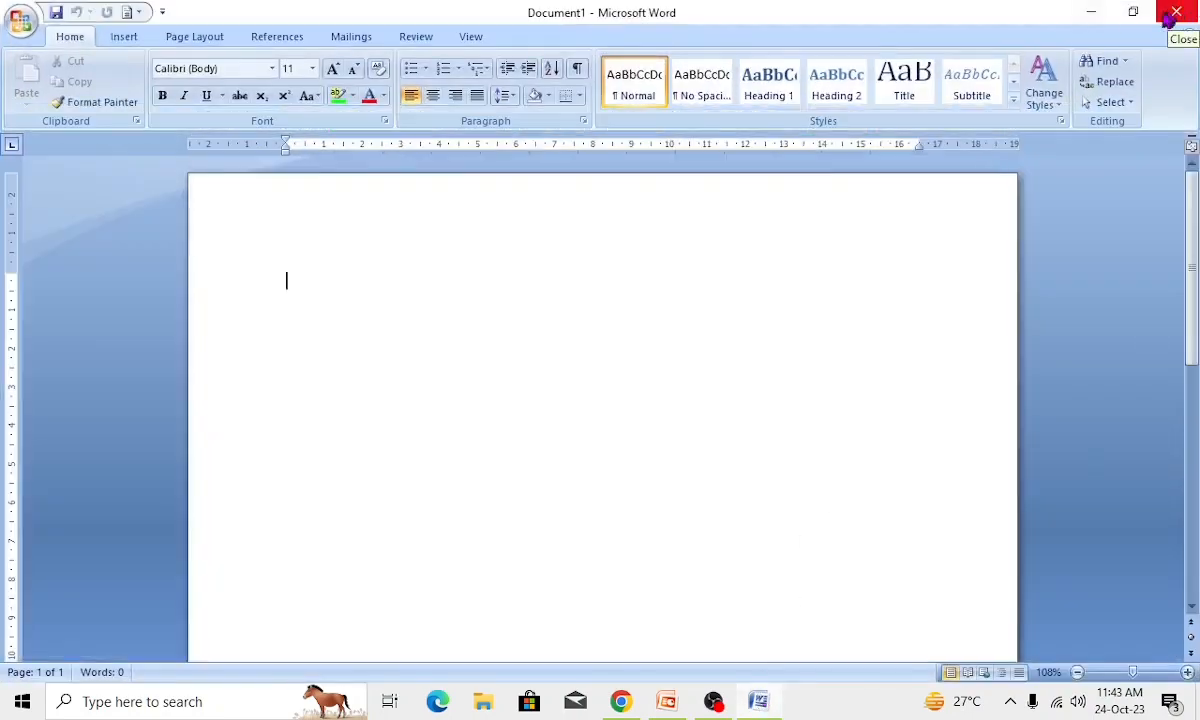
Switch the Document1 window from full screen to its restored size and back to maximized, twice.
left_click(1133, 13)
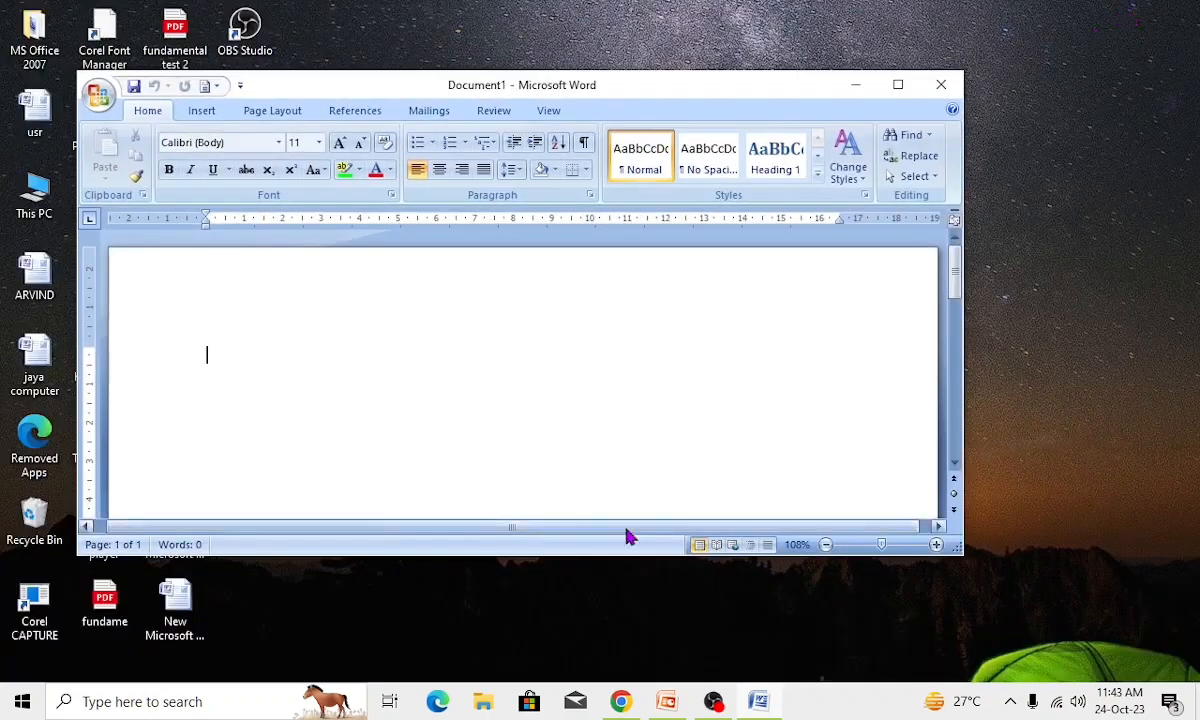
left_click(897, 90)
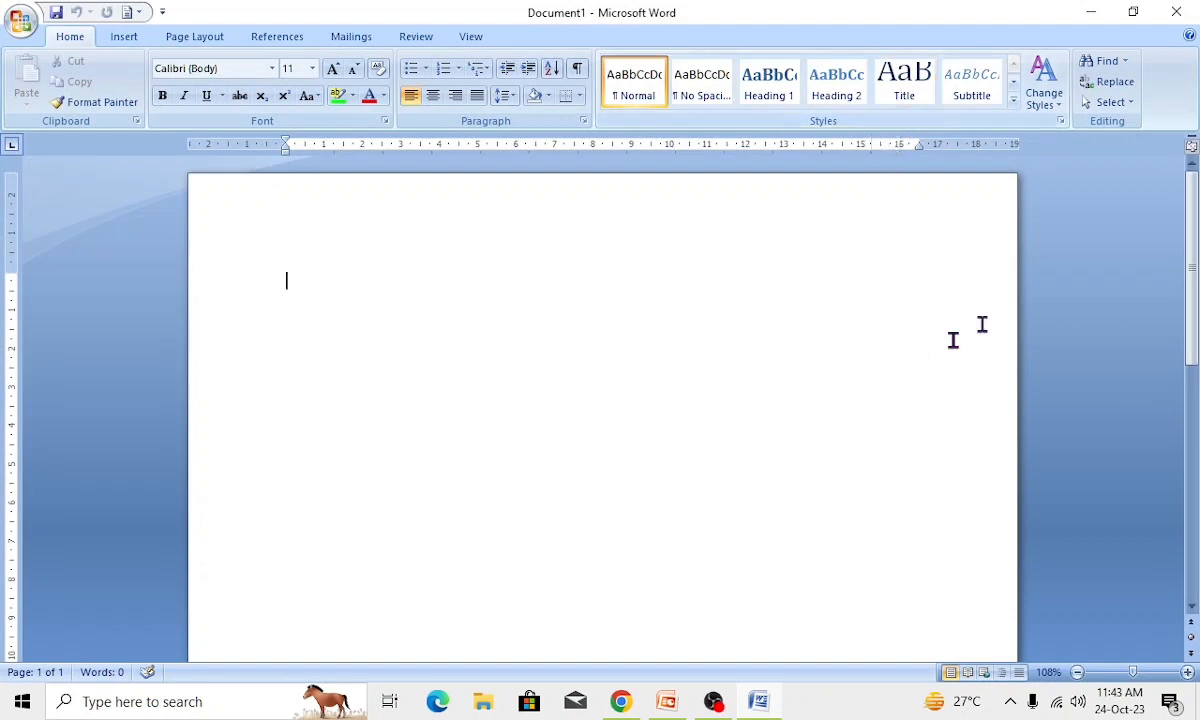
left_click(1135, 13)
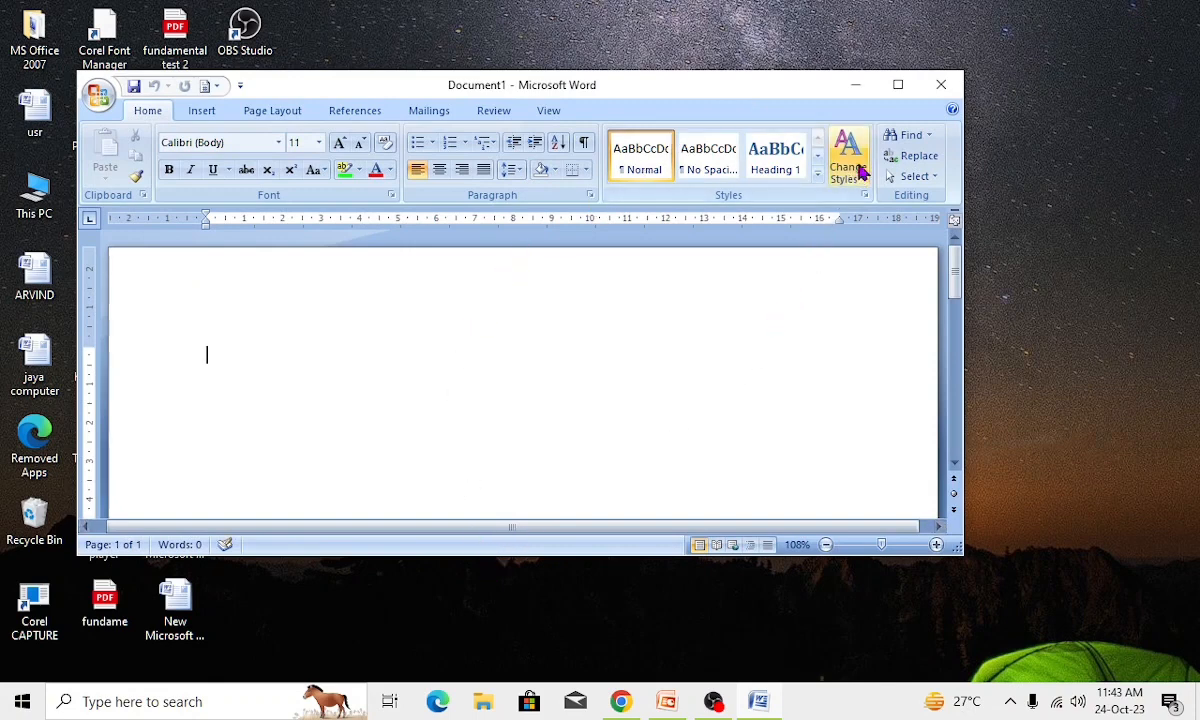
left_click(898, 88)
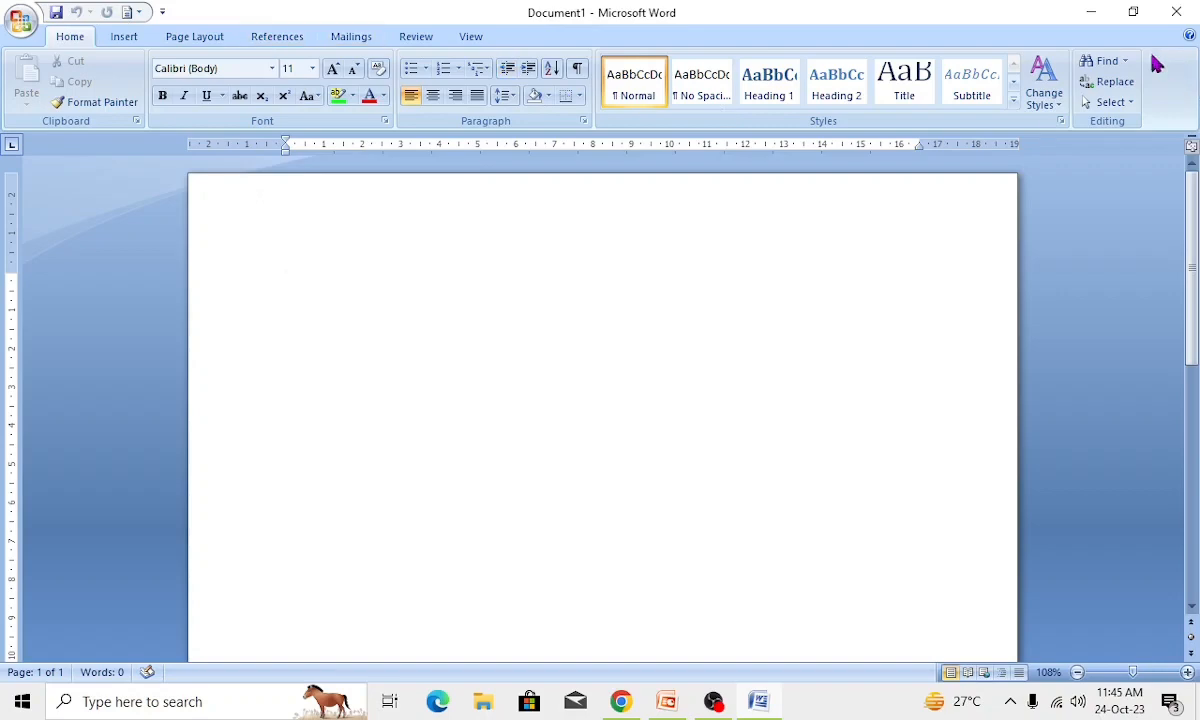
Restore the Document1 window to its smaller size, then enlarge and move it until it nearly fills the desktop.
left_click(1133, 14)
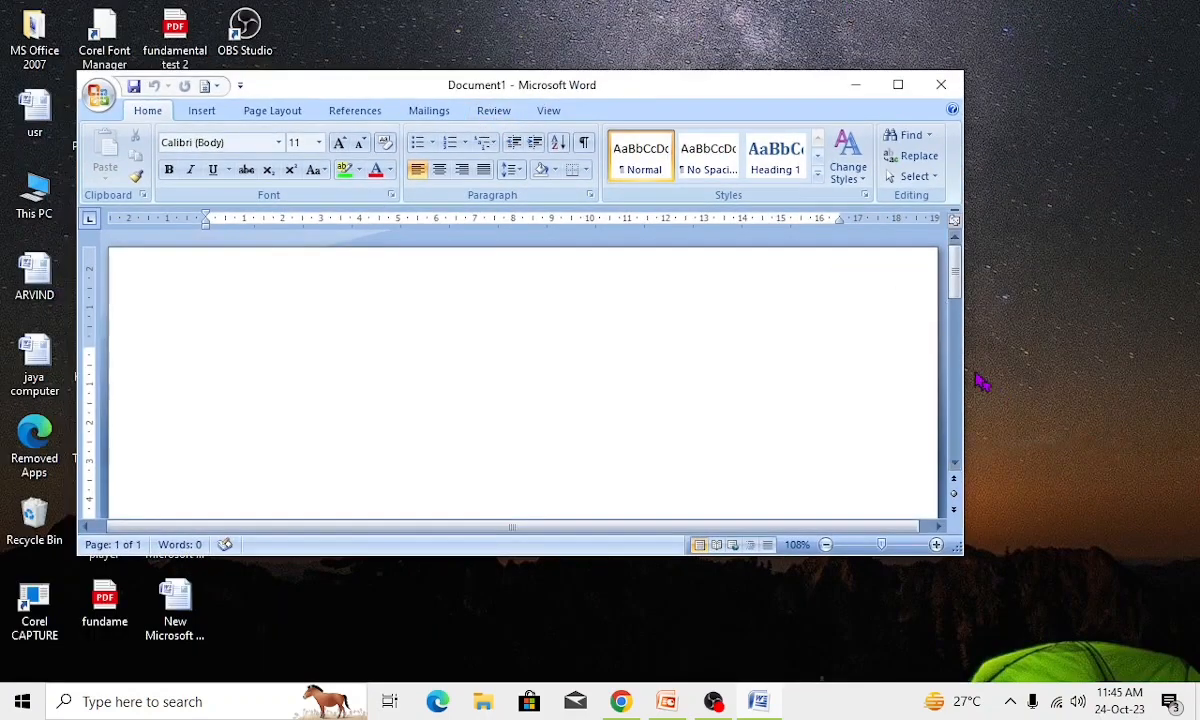
left_click_drag(965, 373, 1174, 375)
left_click_drag(664, 556, 664, 664)
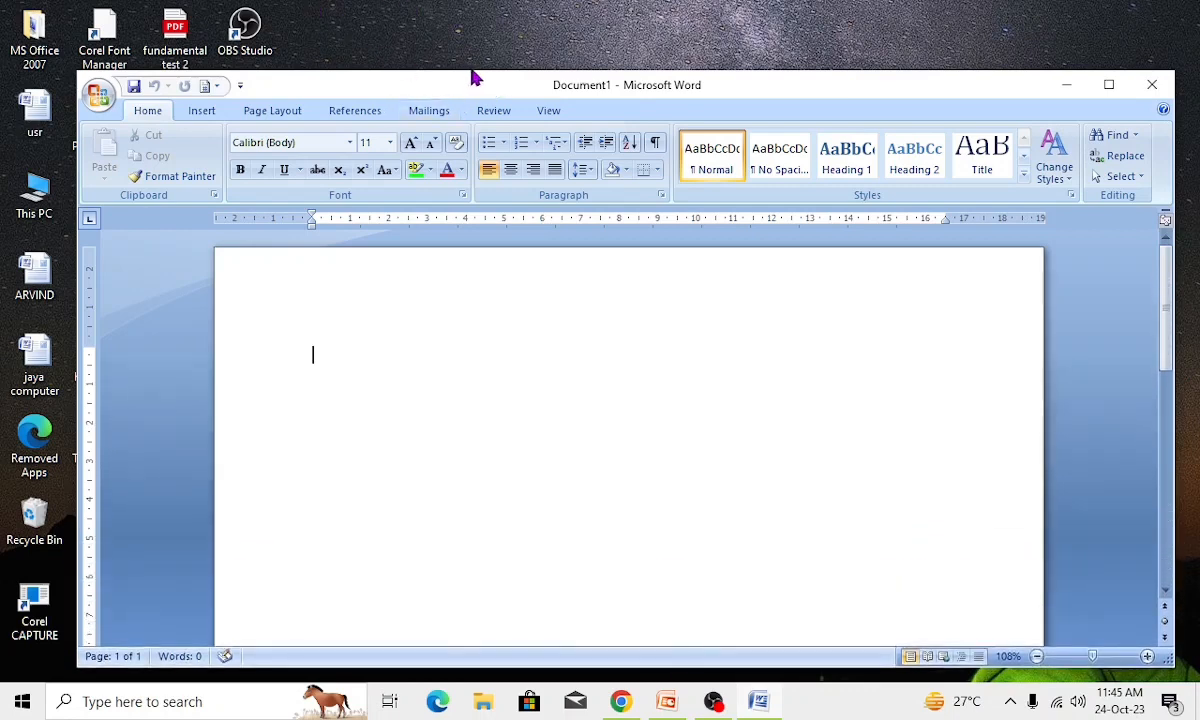
left_click_drag(504, 73, 517, 19)
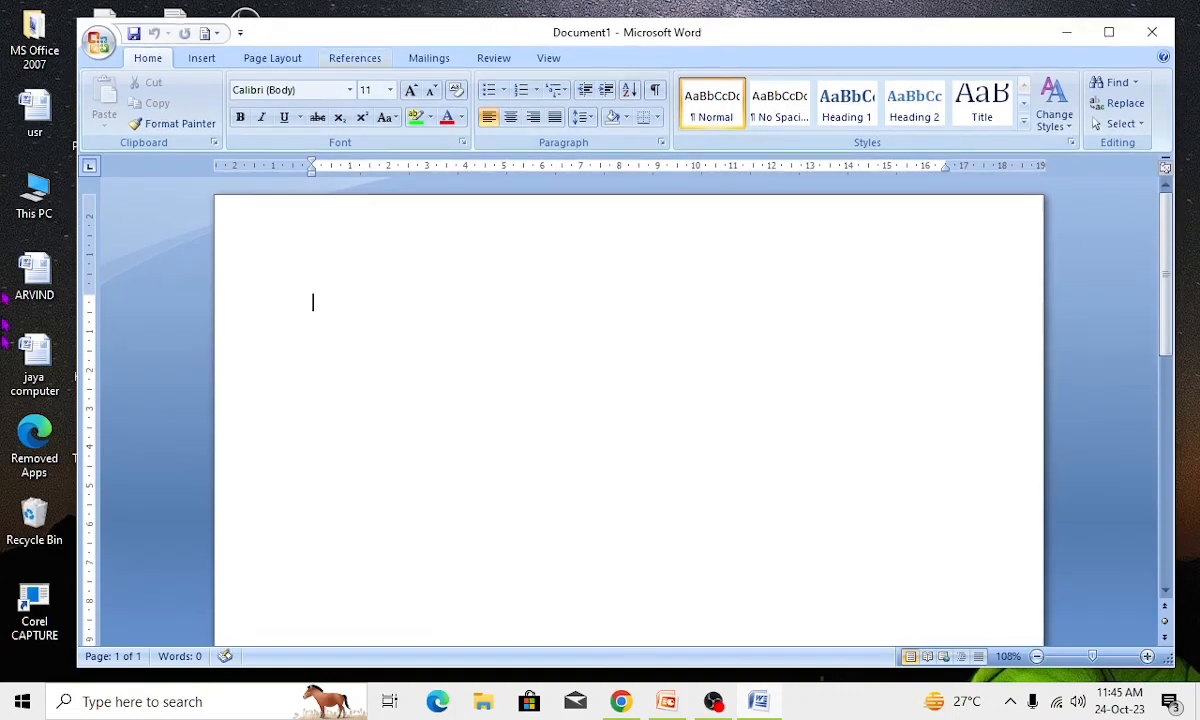
left_click_drag(73, 360, 5, 375)
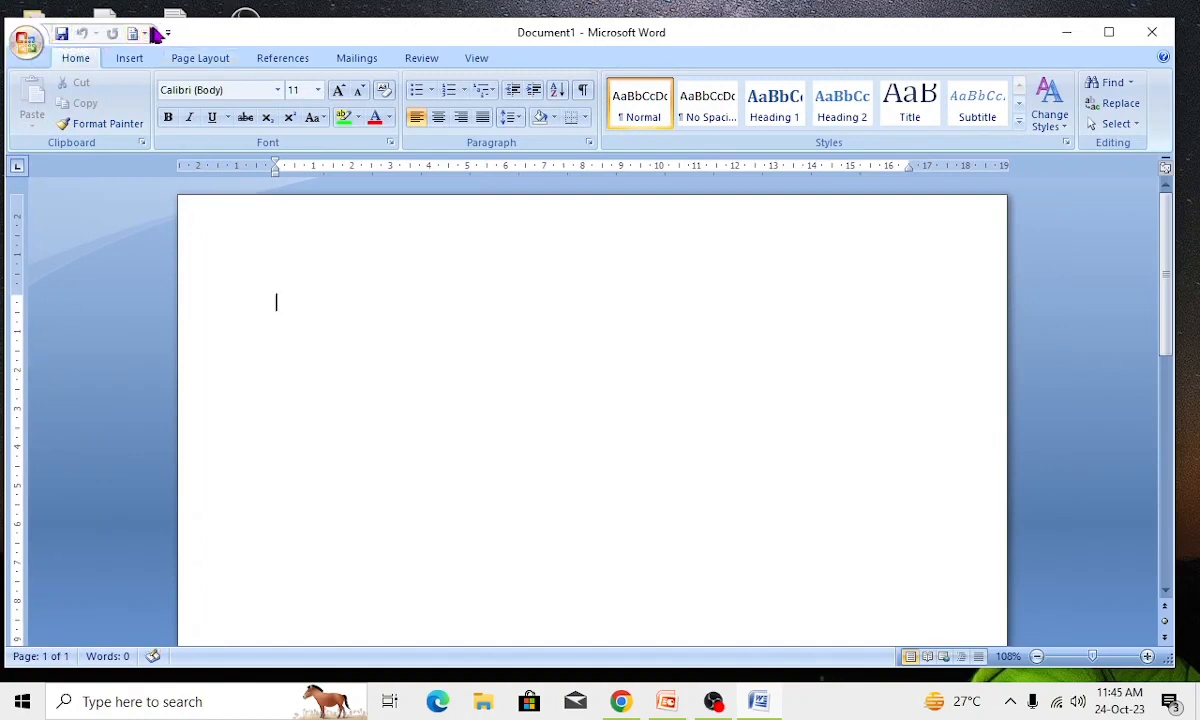
Look at the Send and Publish options for Document1, and exit Word.
left_click(28, 44)
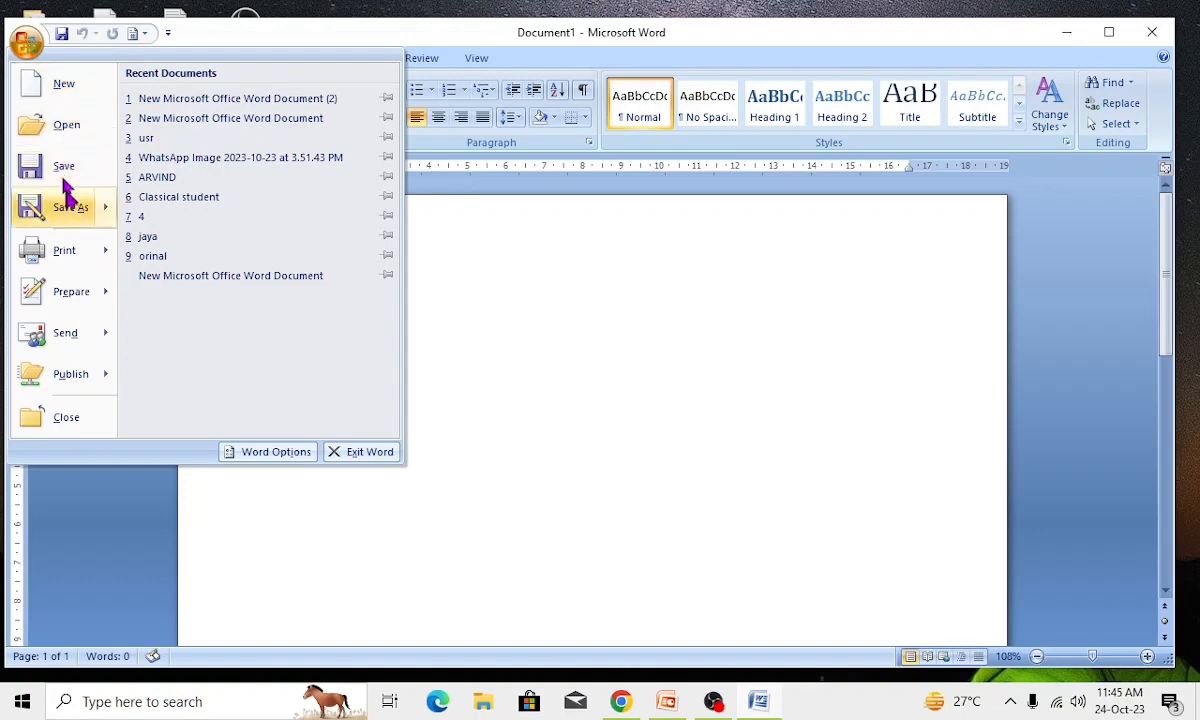
mouse_move(70, 349)
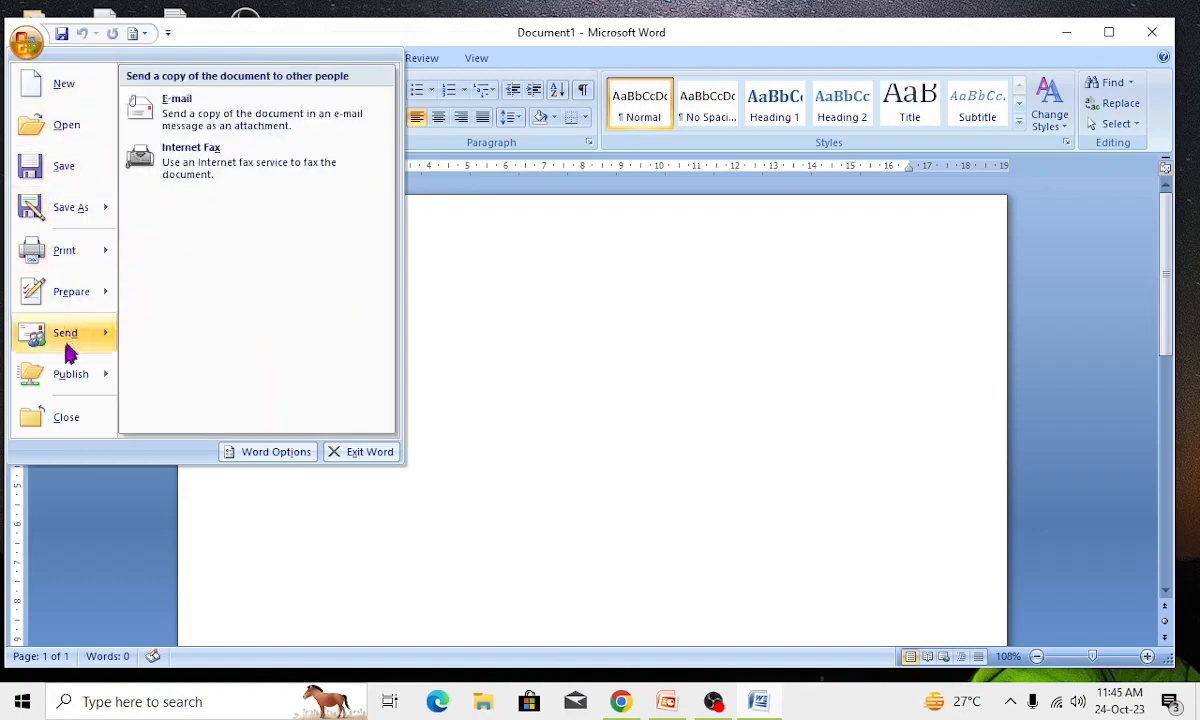
mouse_move(58, 378)
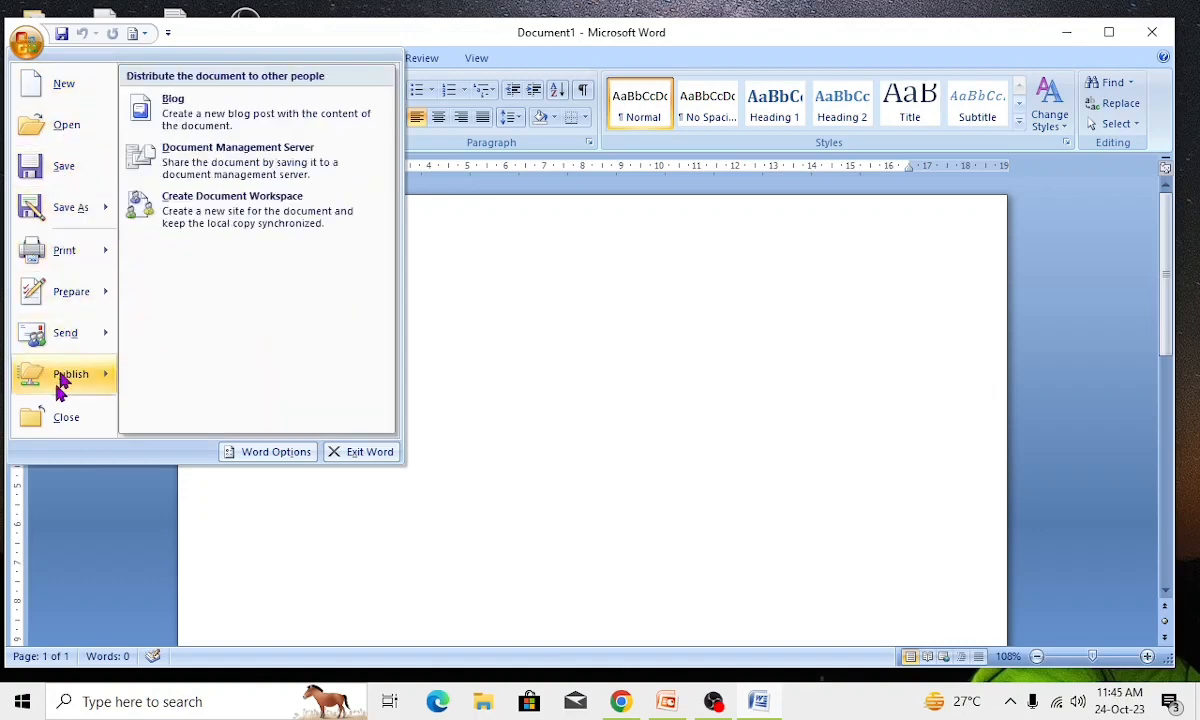
left_click(360, 452)
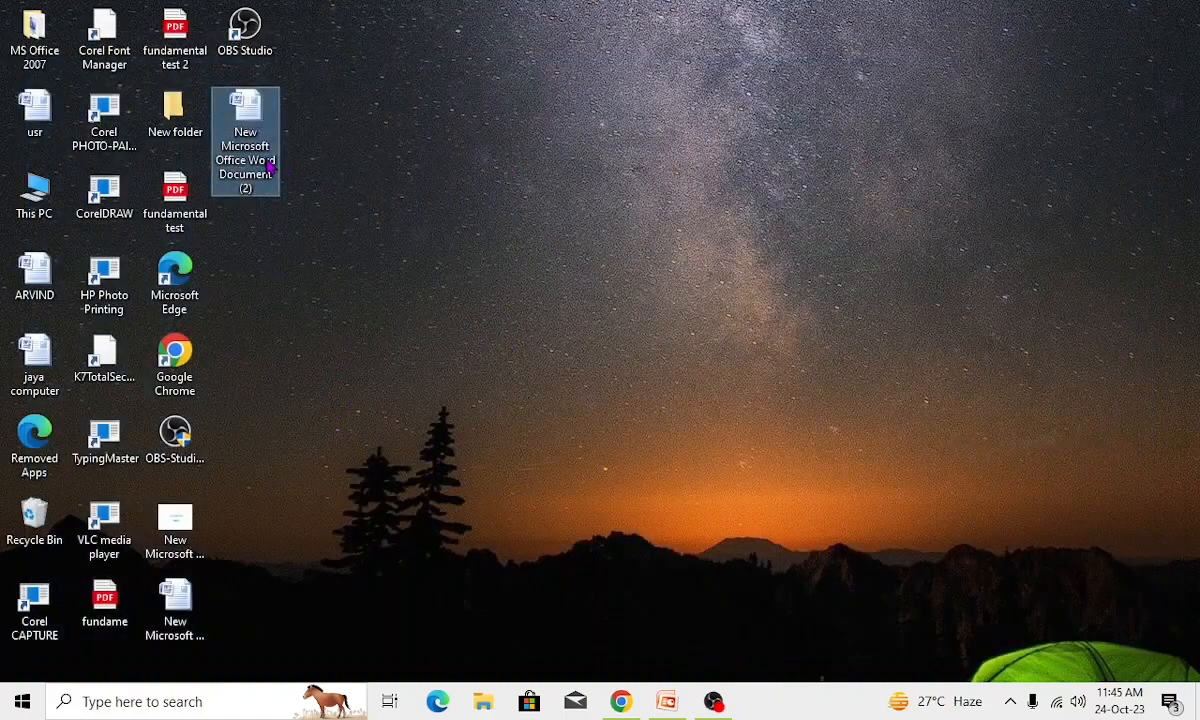
Open New Microsoft Office Word Document (2) from the desktop and look through its Insert, Page Layout, References, Mailings, Review and View commands.
double_click(270, 168)
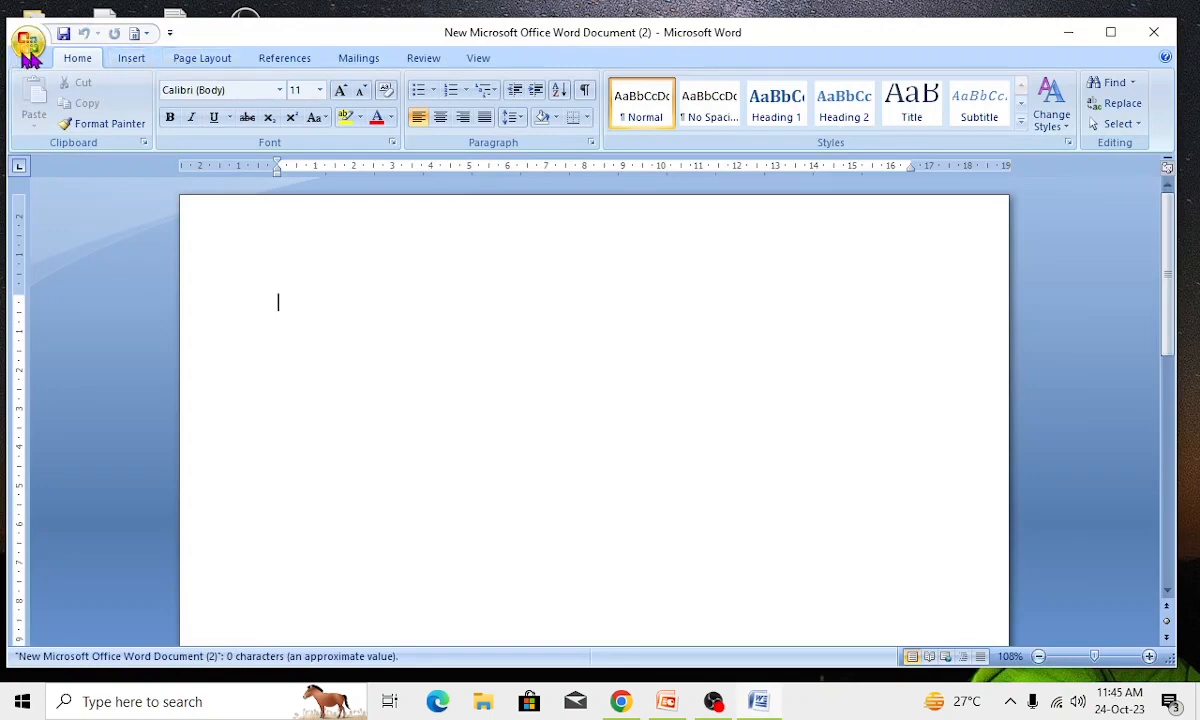
left_click(135, 60)
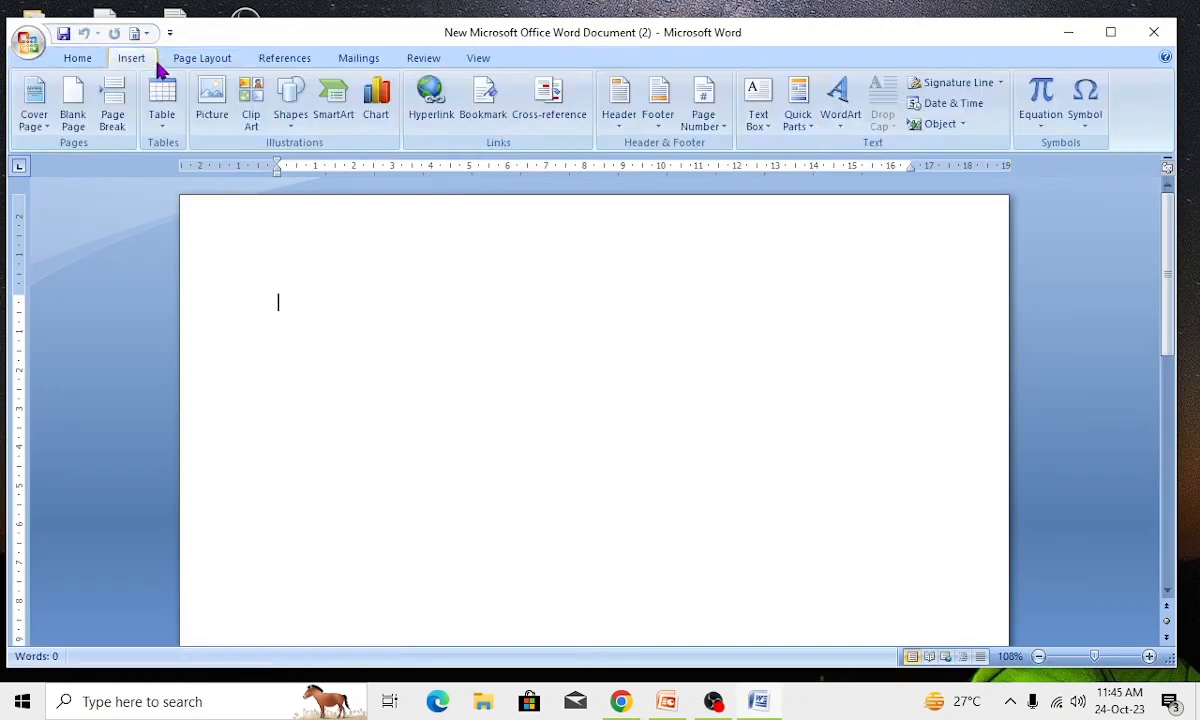
left_click(224, 60)
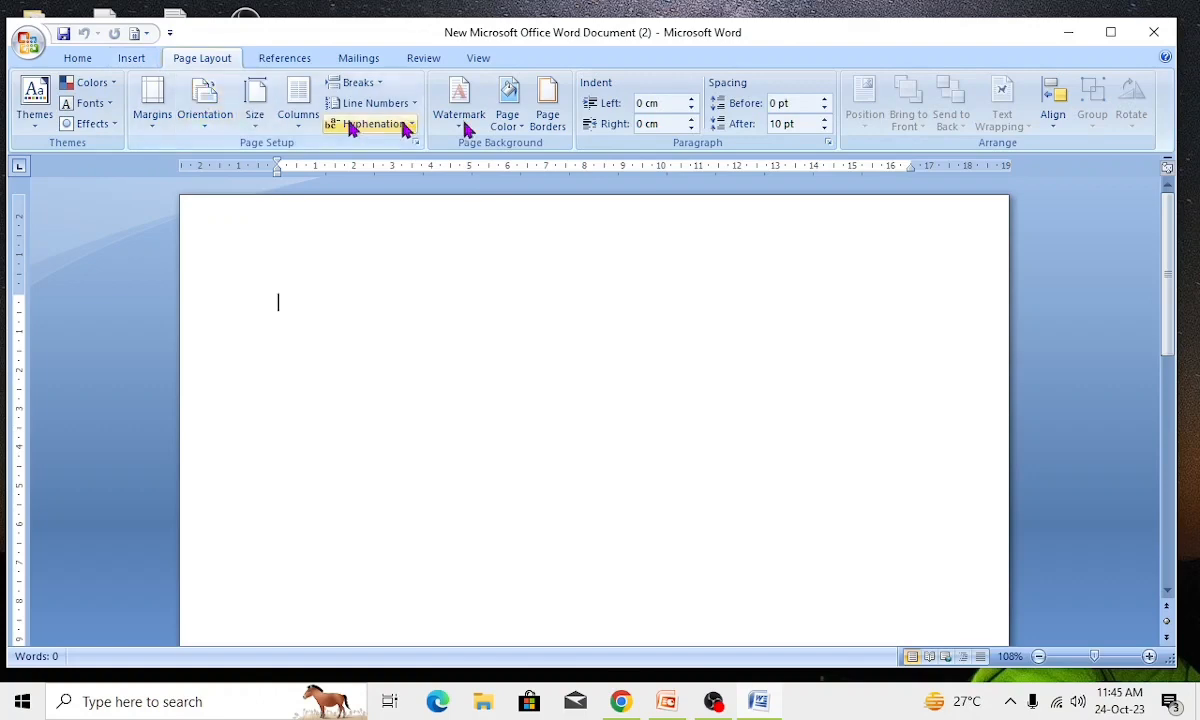
left_click(285, 58)
left_click(358, 58)
left_click(423, 58)
left_click(478, 58)
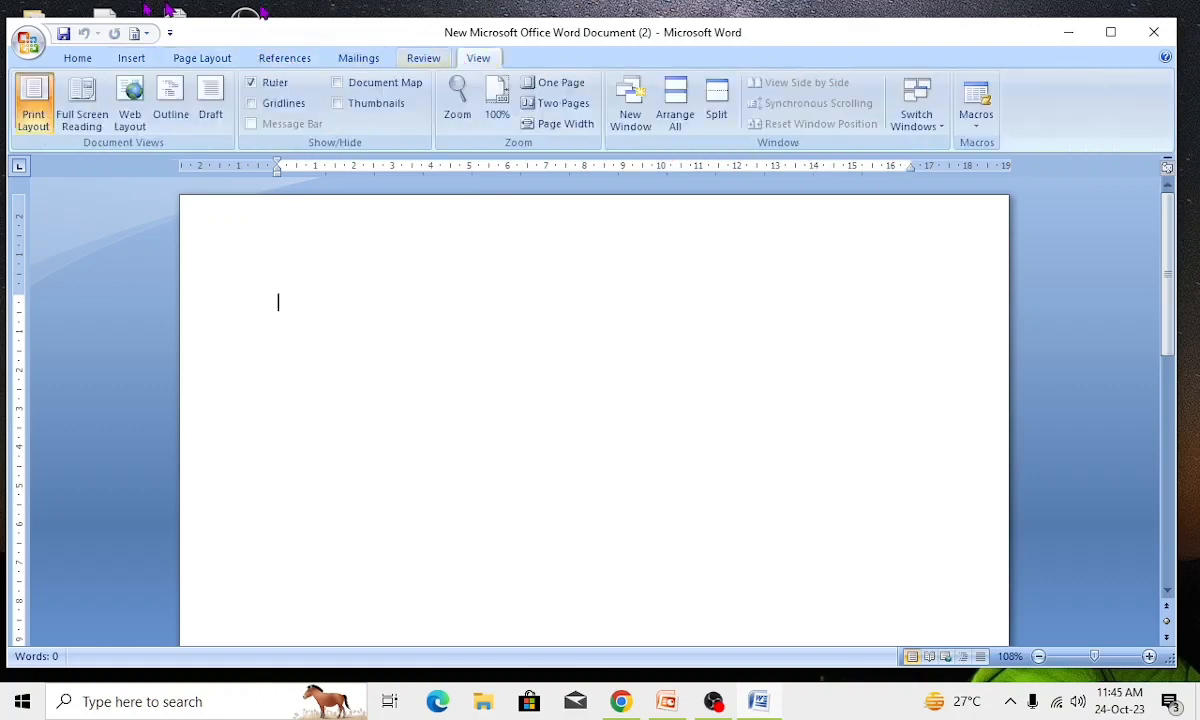
left_click(77, 58)
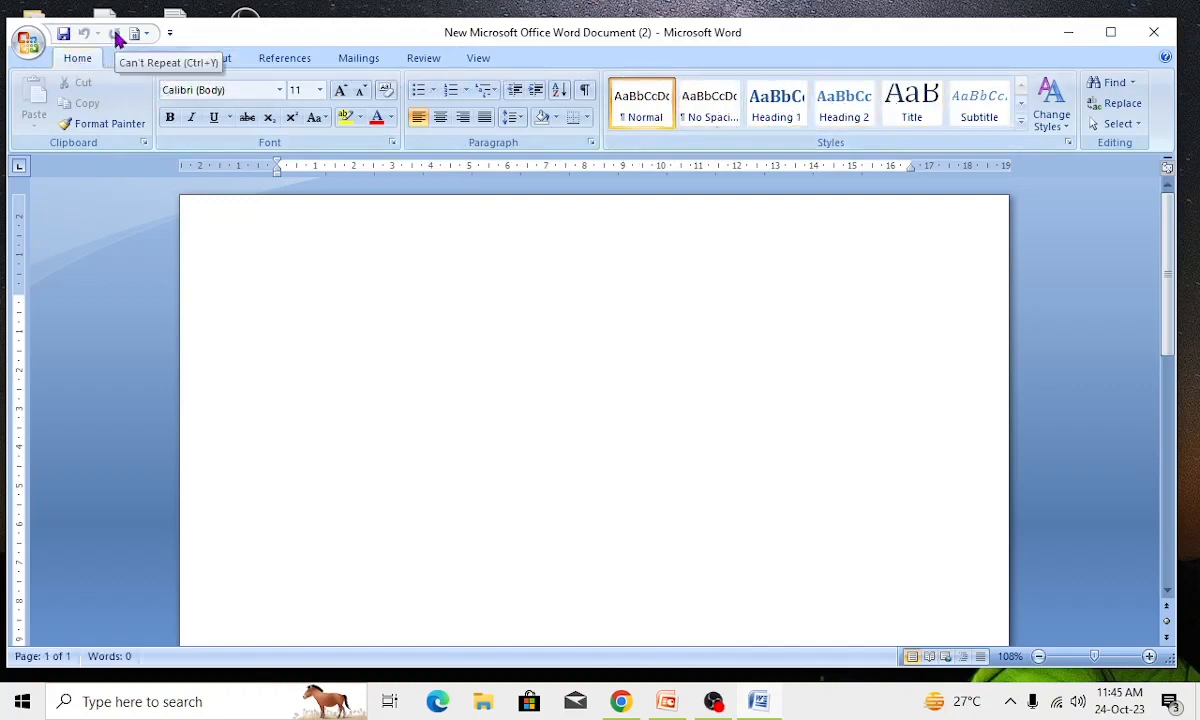
Look over the document management commands and the recent documents list, and return to the page.
left_click(27, 40)
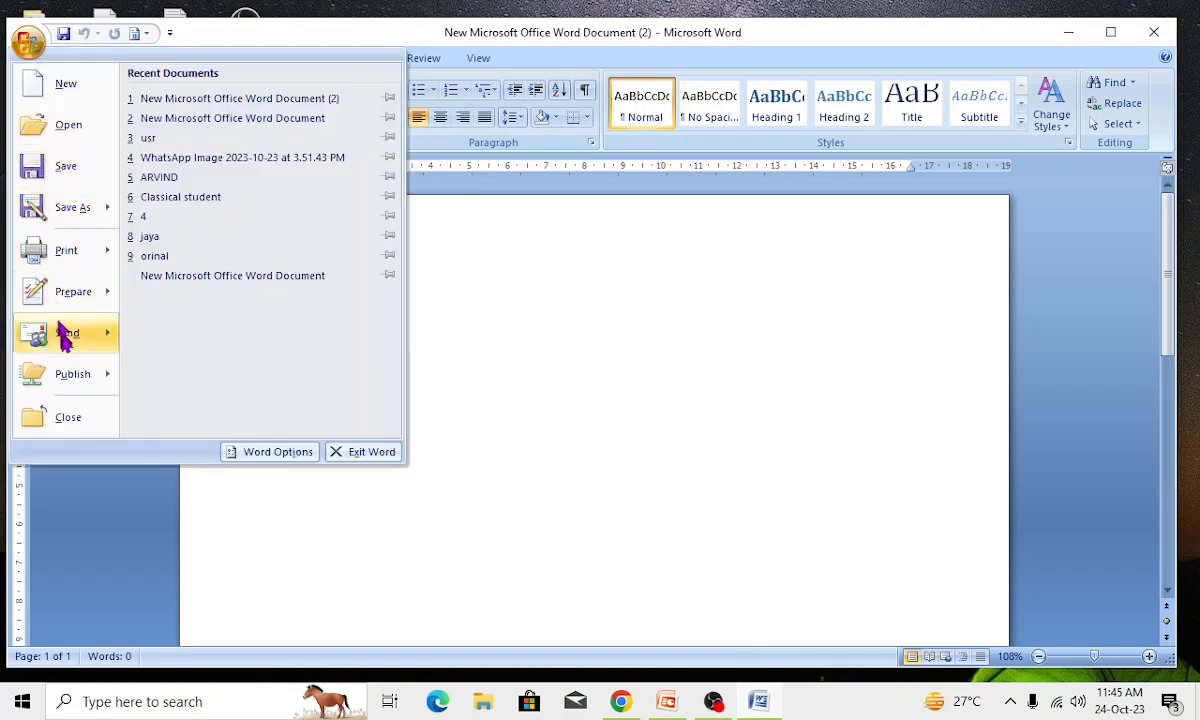
left_click(500, 332)
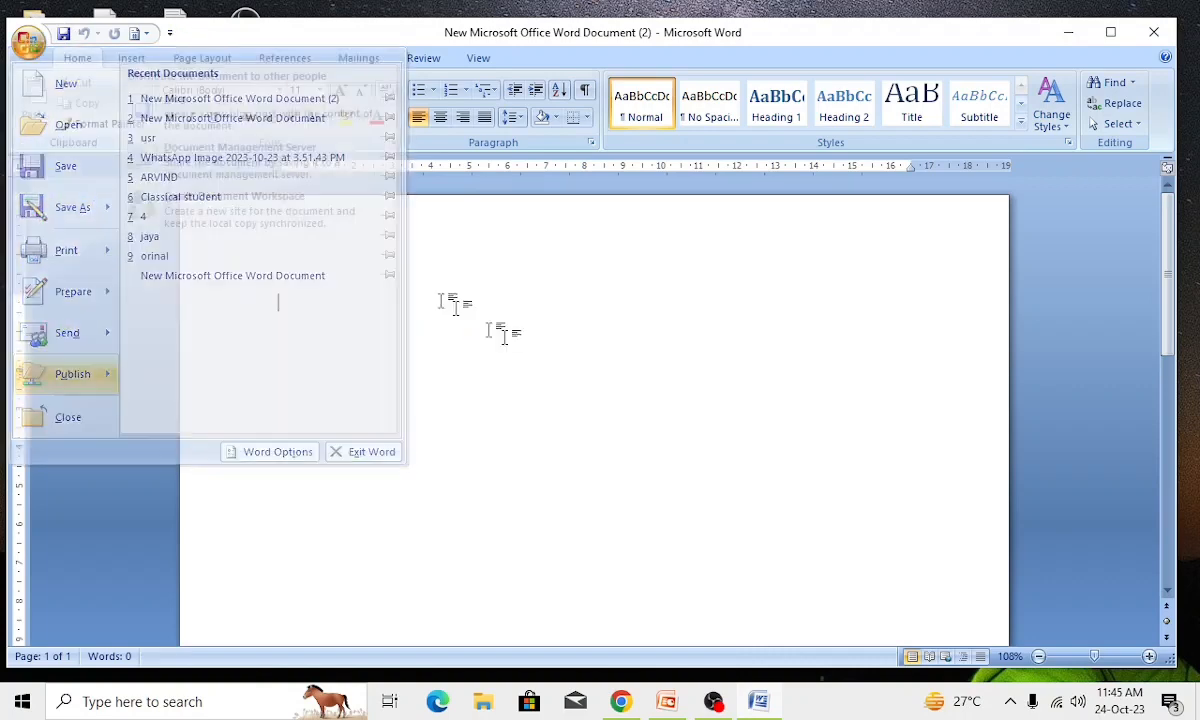
Add Print Preview, Open, New and Quick Print to the Quick Access Toolbar.
left_click(171, 36)
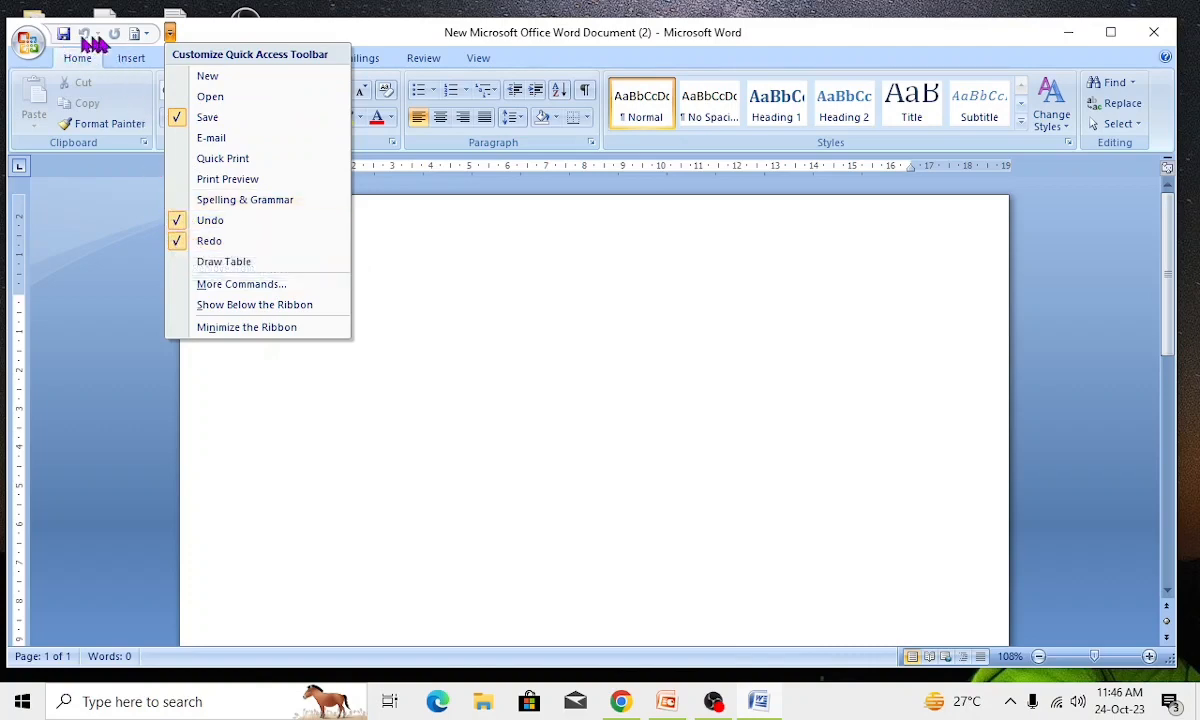
left_click(177, 181)
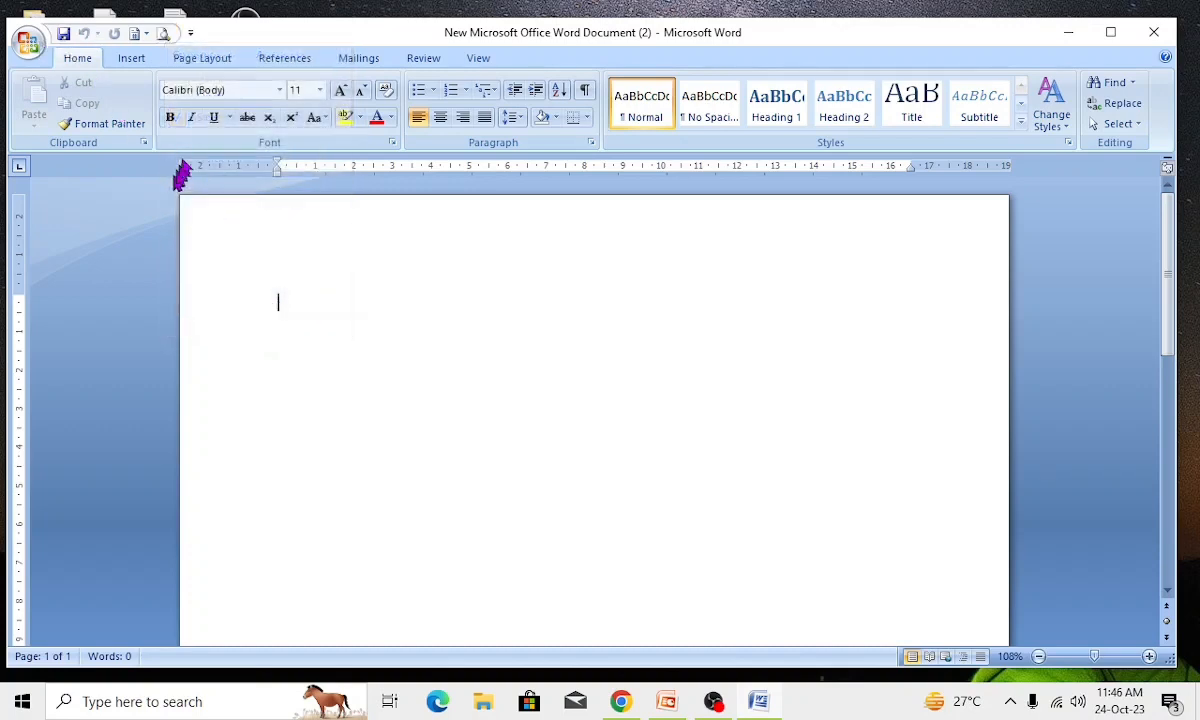
left_click(191, 34)
left_click(213, 95)
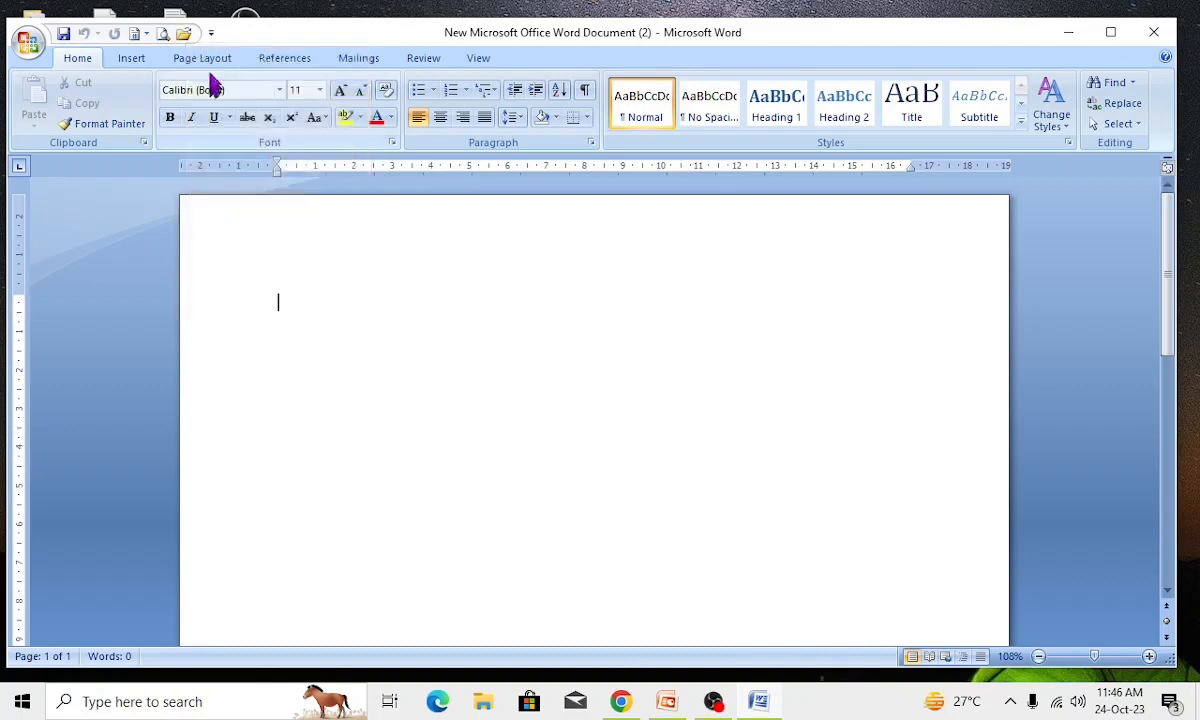
left_click(211, 33)
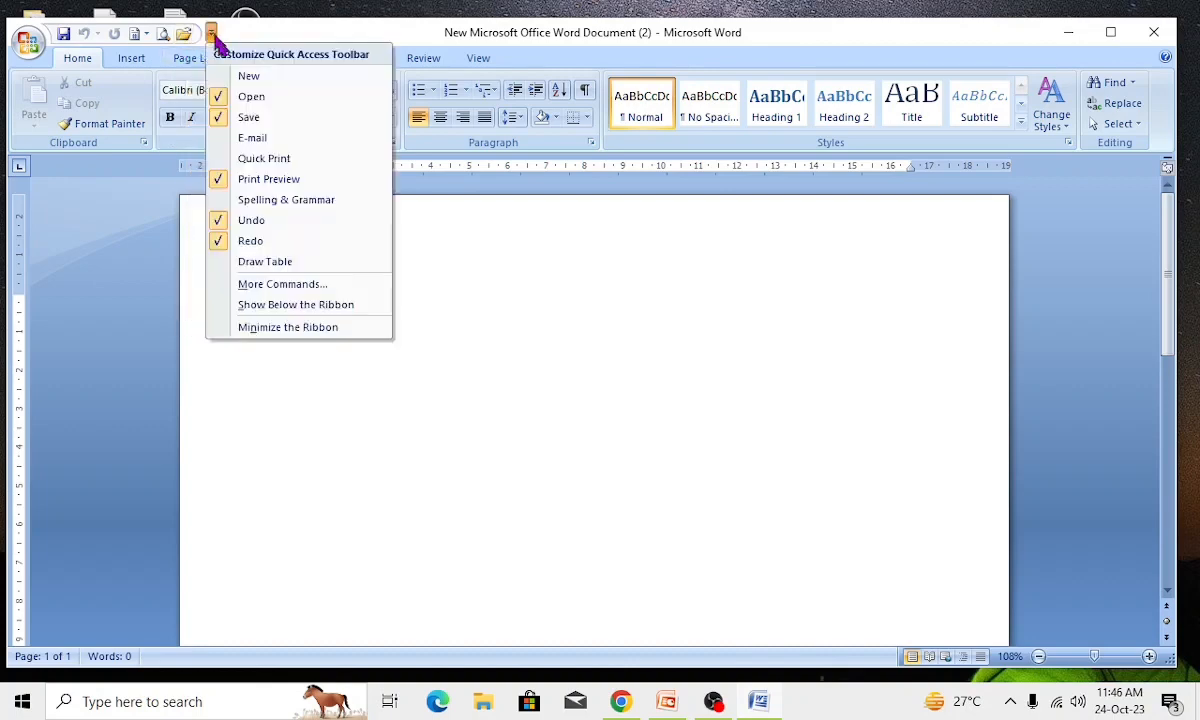
left_click(240, 77)
left_click(232, 33)
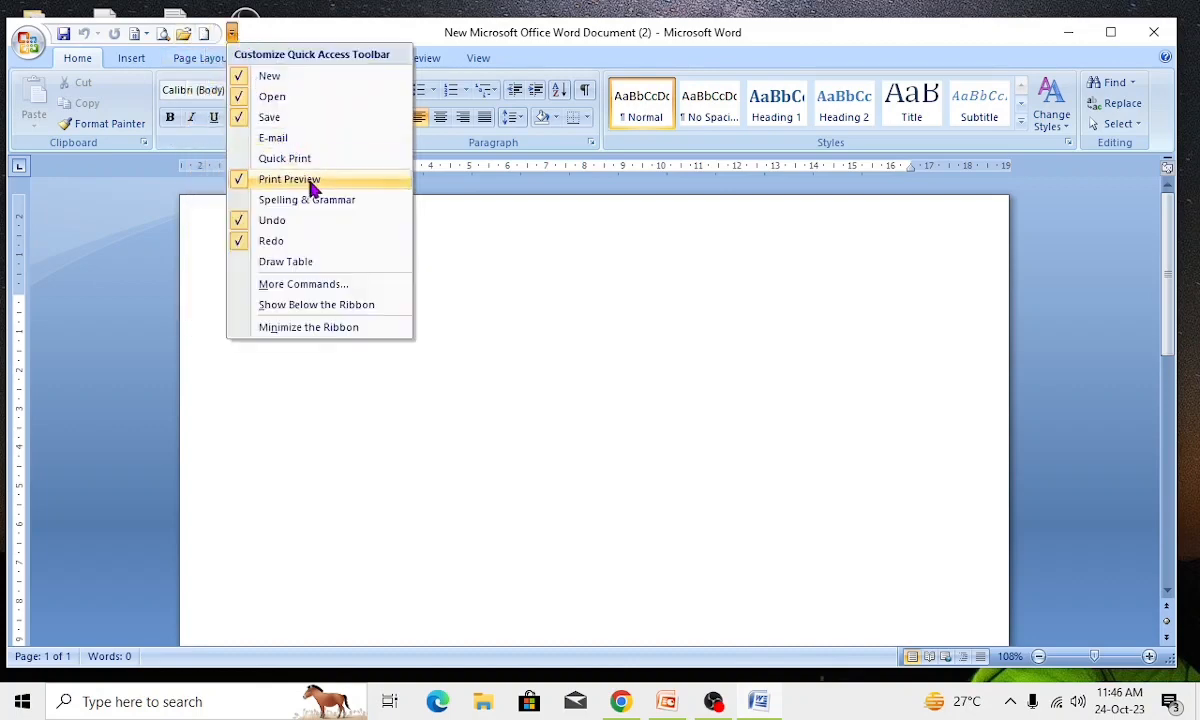
left_click(292, 160)
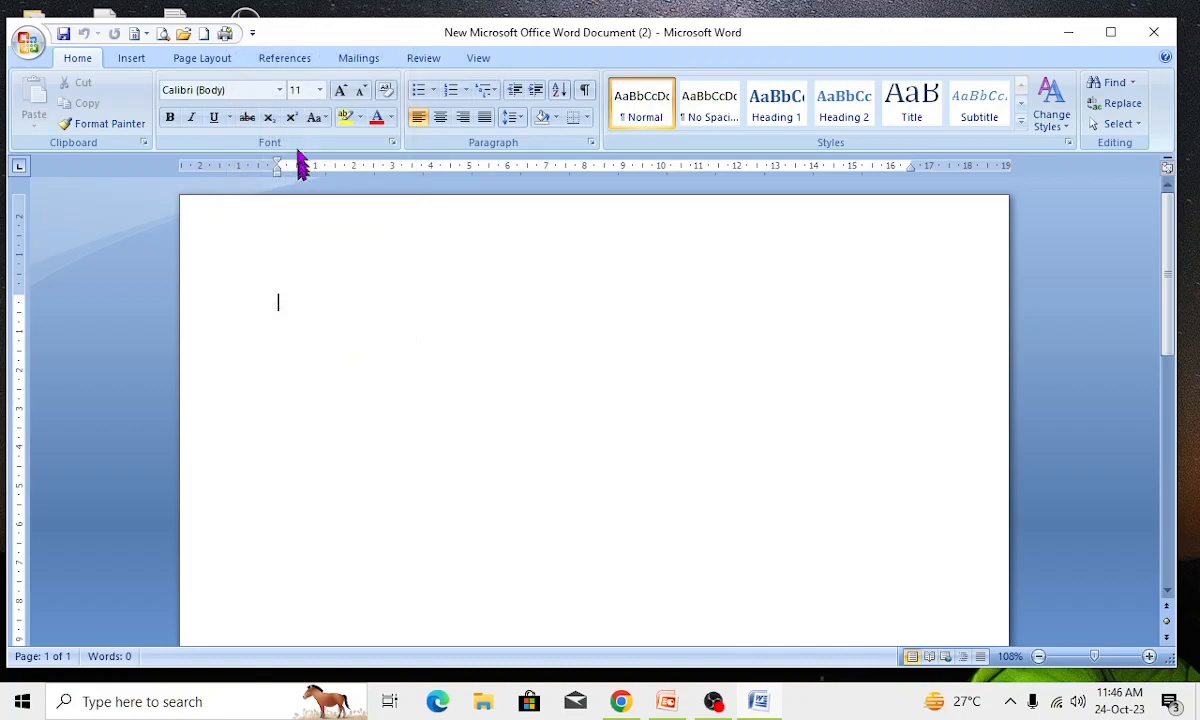
Remove Print Preview, Open, New, Save and Quick Print from the Quick Access Toolbar, and add Save back.
left_click(252, 33)
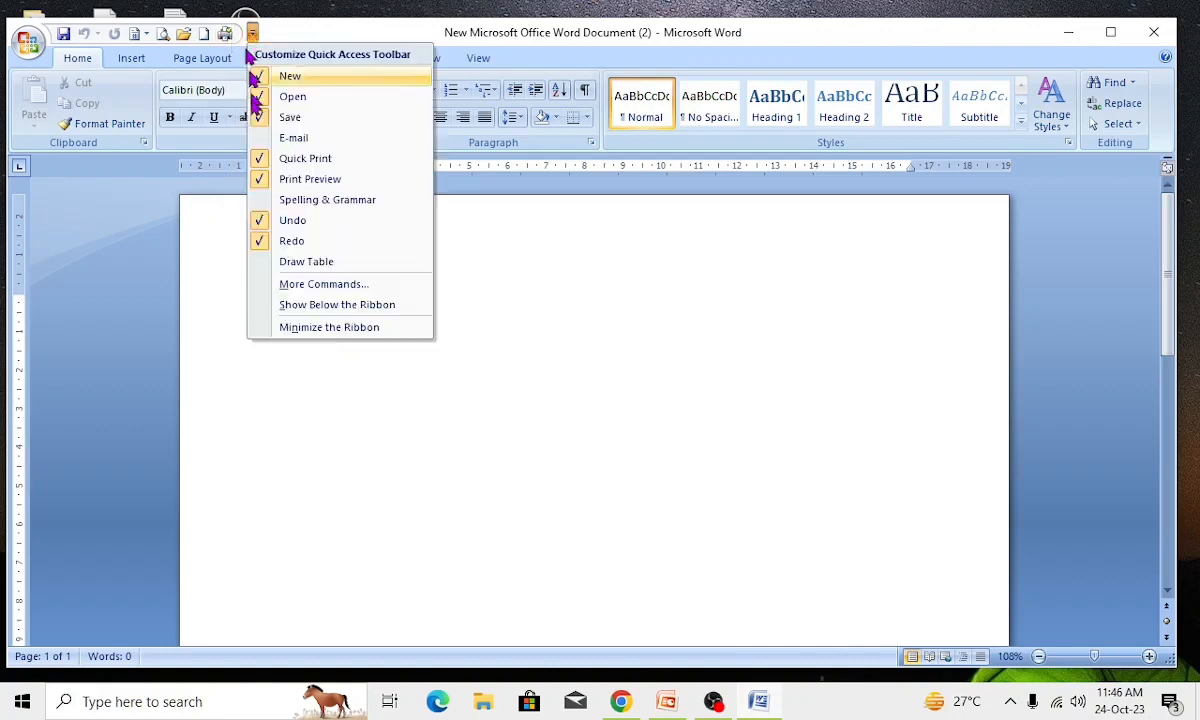
left_click(258, 180)
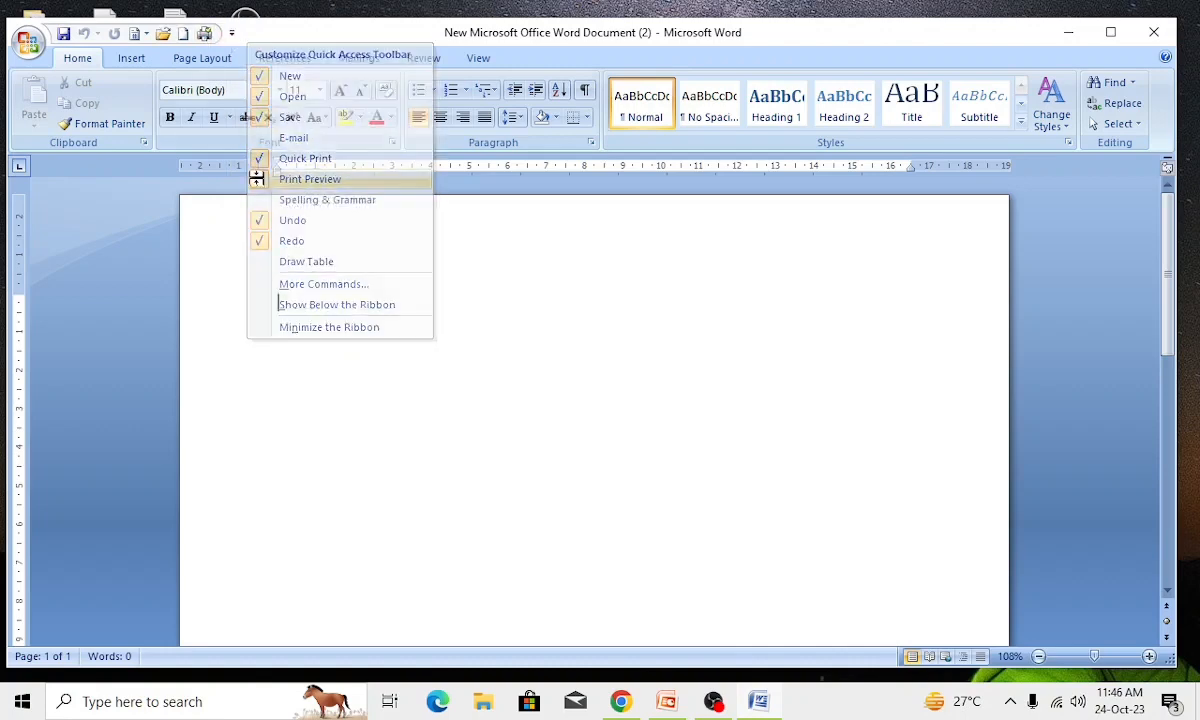
left_click(233, 35)
left_click(250, 97)
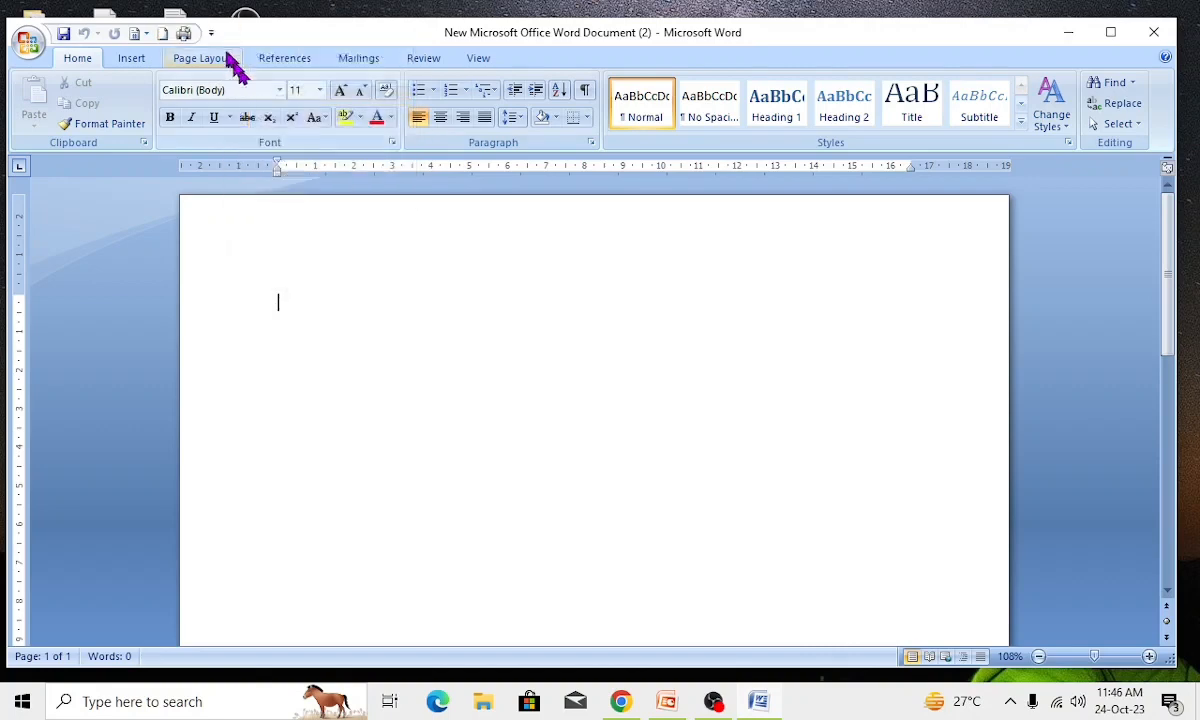
left_click(212, 35)
left_click(228, 77)
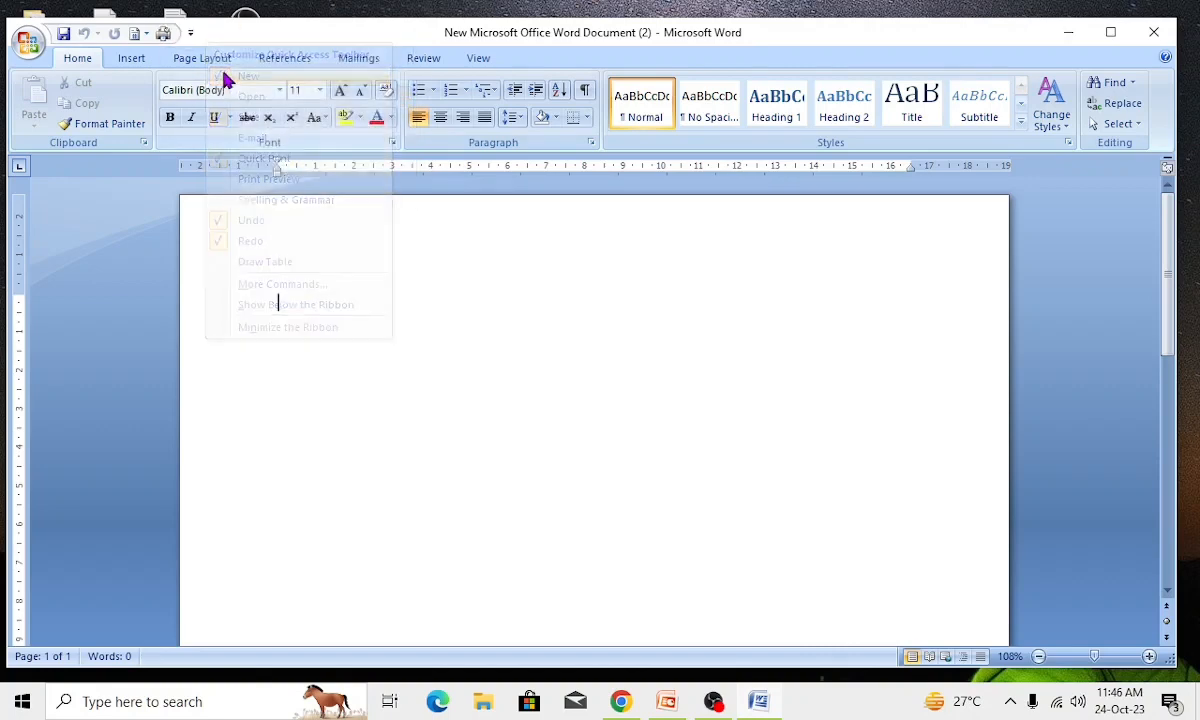
left_click(195, 36)
left_click(232, 120)
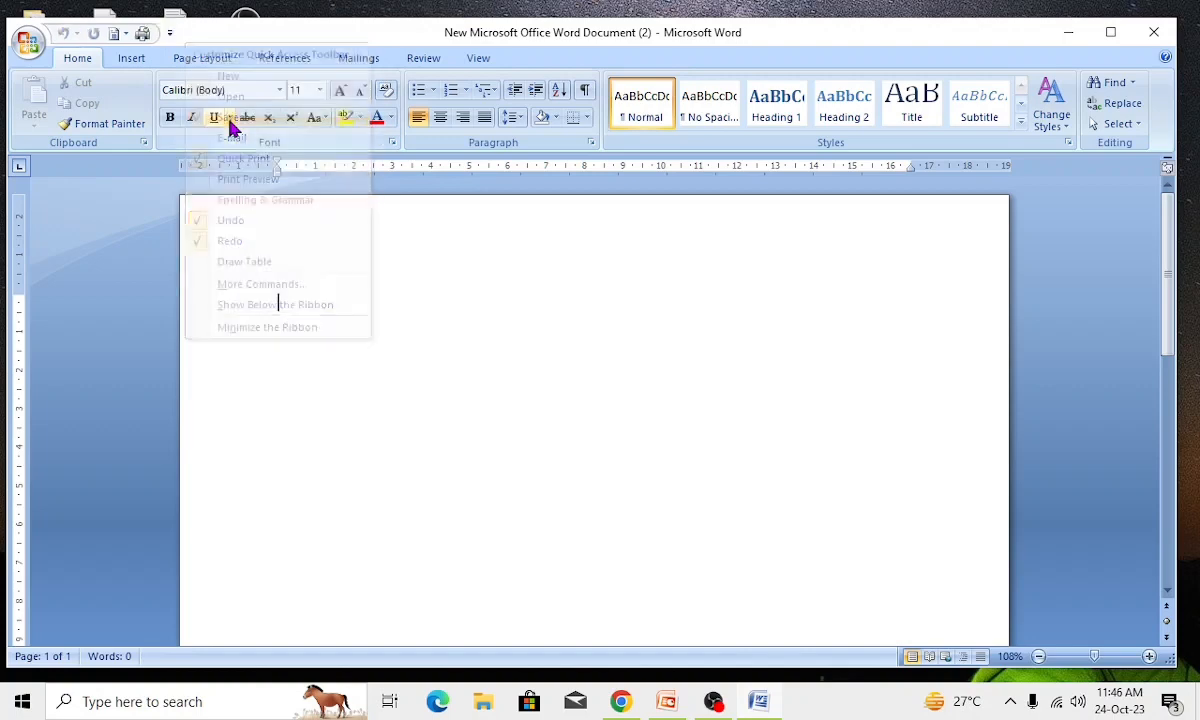
left_click(169, 33)
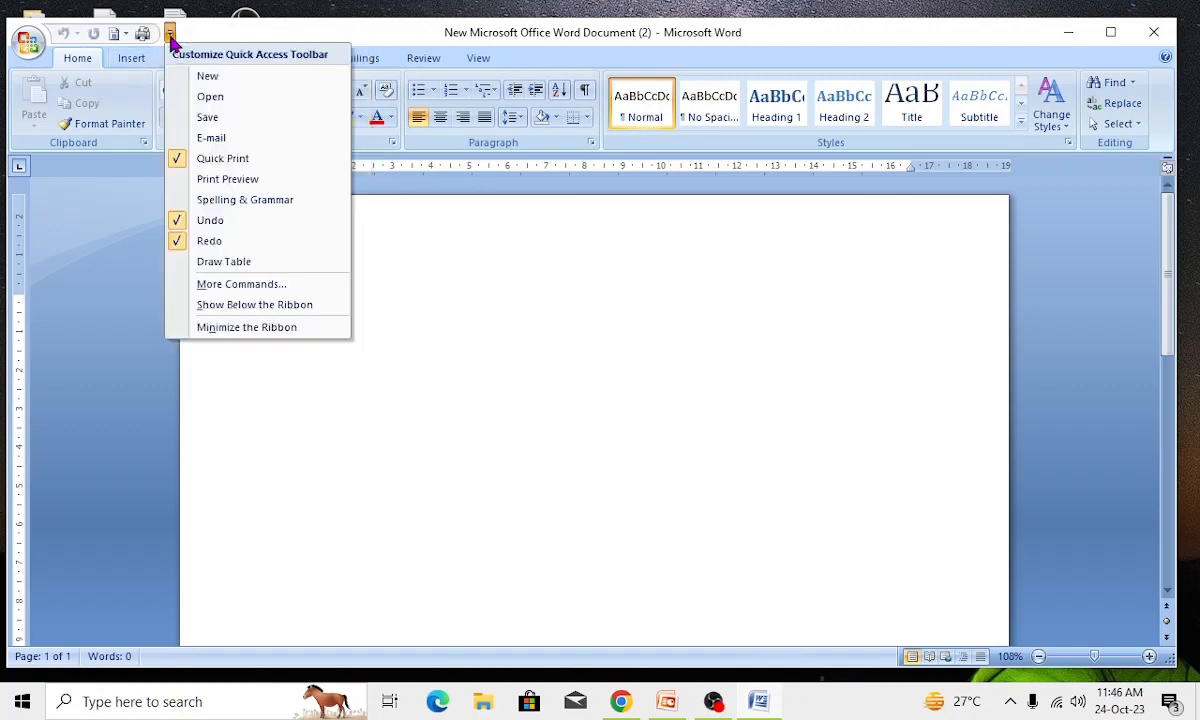
left_click(214, 160)
left_click(149, 33)
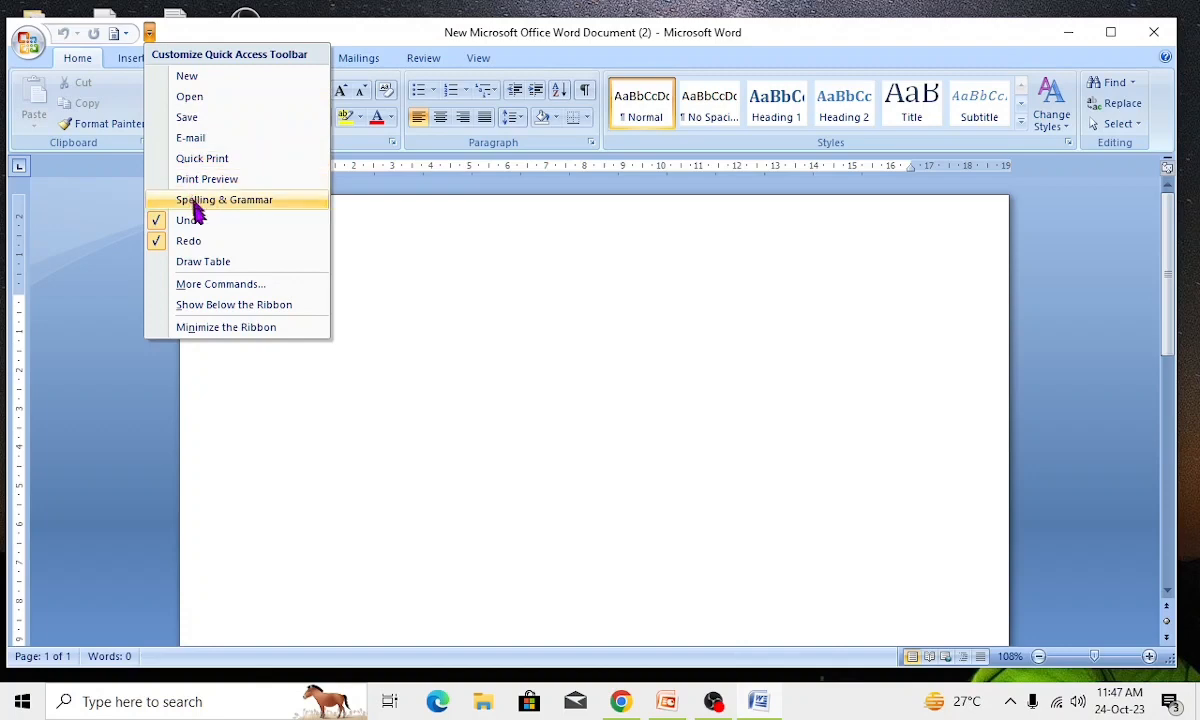
left_click(190, 118)
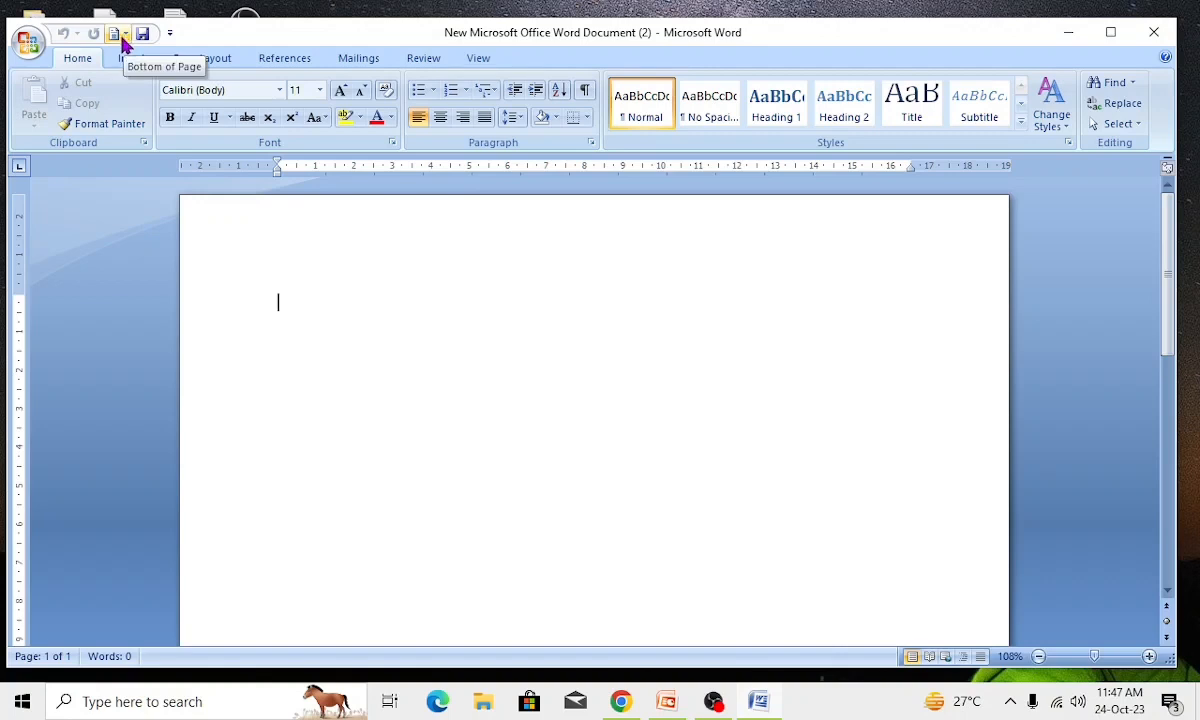
Remove the Bottom of Page command from the Quick Access Toolbar.
right_click(122, 38)
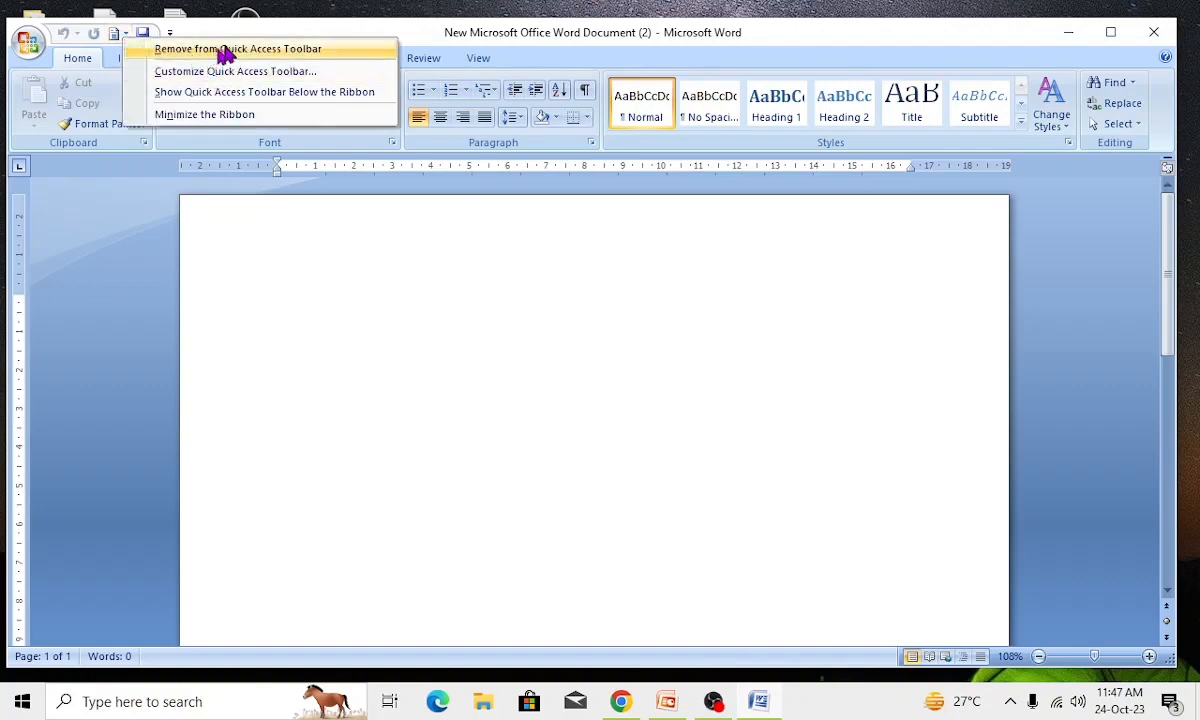
left_click(275, 50)
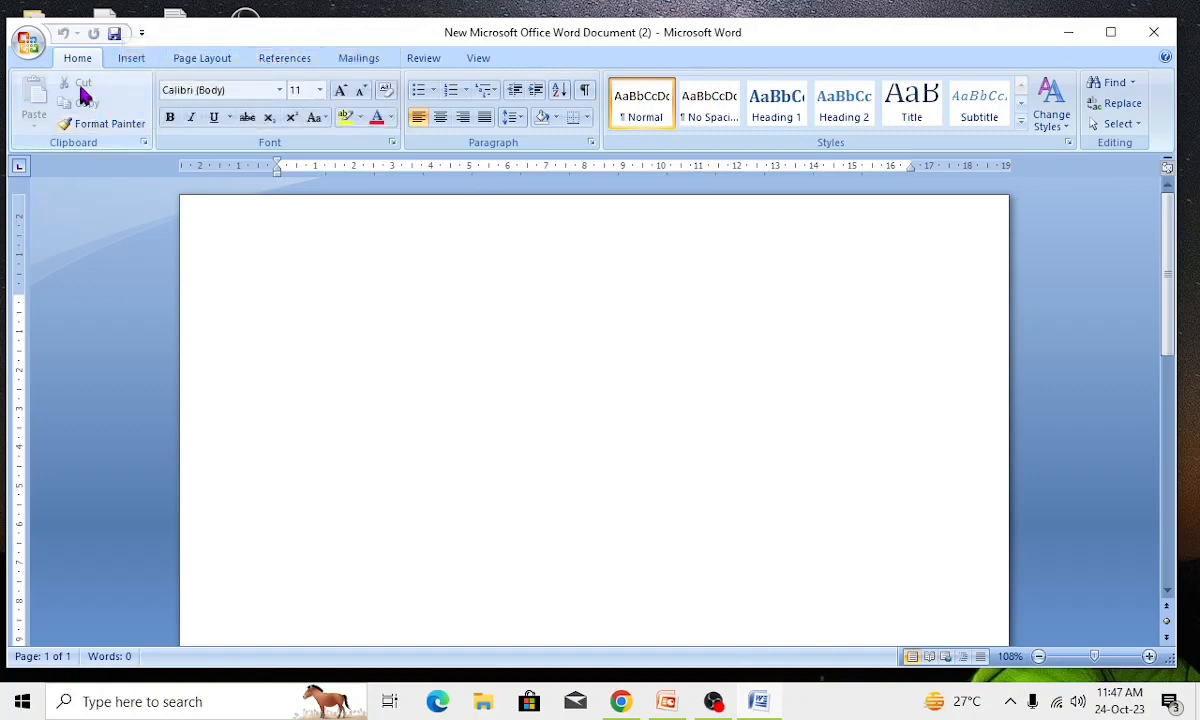
Look over the Office menu and the Insert, Page Layout and References commands, and return to the Home commands.
left_click(28, 40)
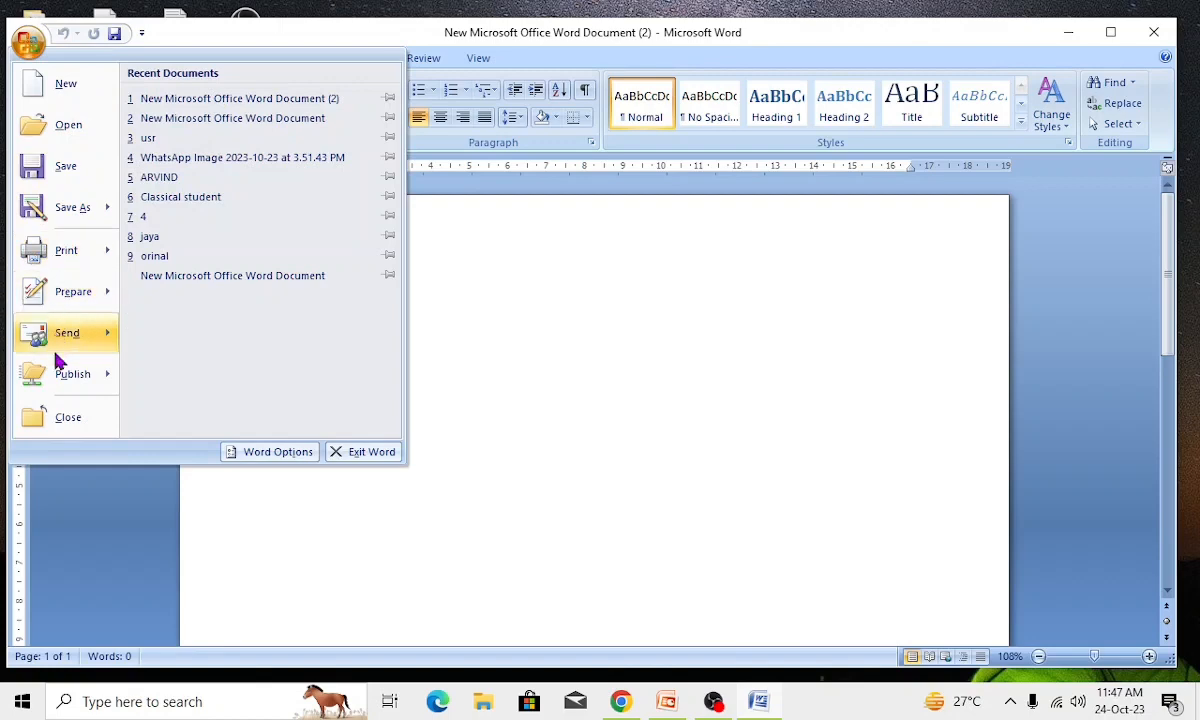
left_click(551, 365)
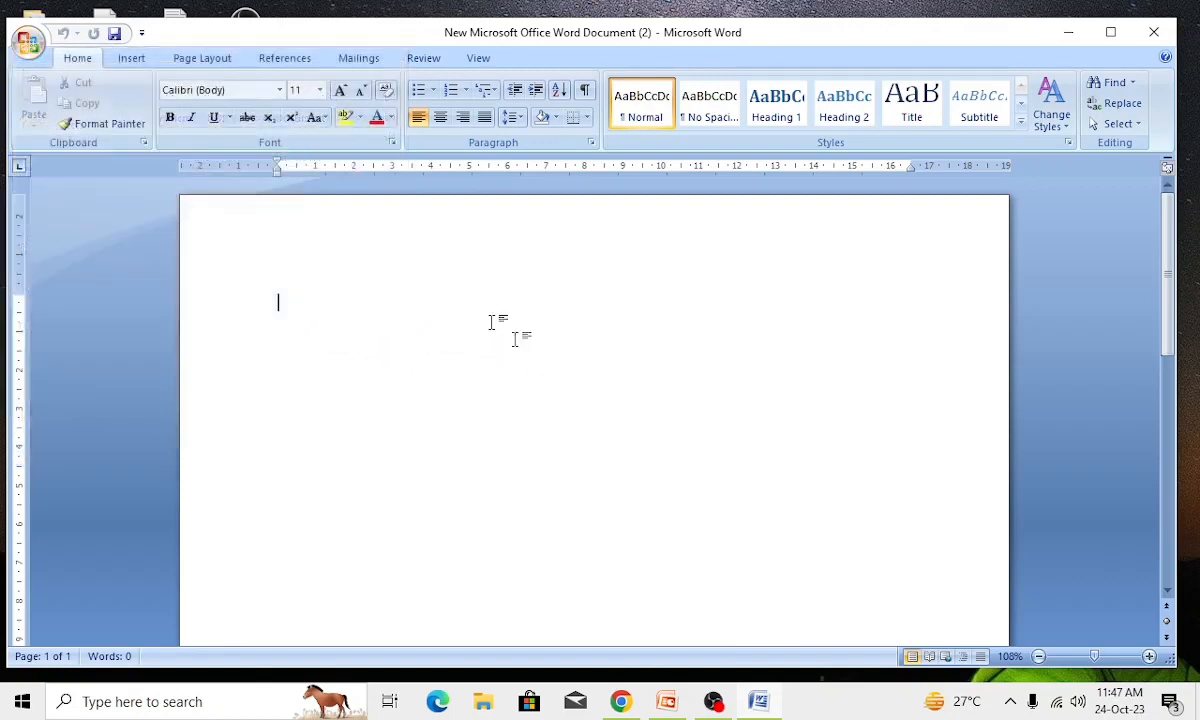
left_click(133, 60)
left_click(210, 58)
left_click(282, 58)
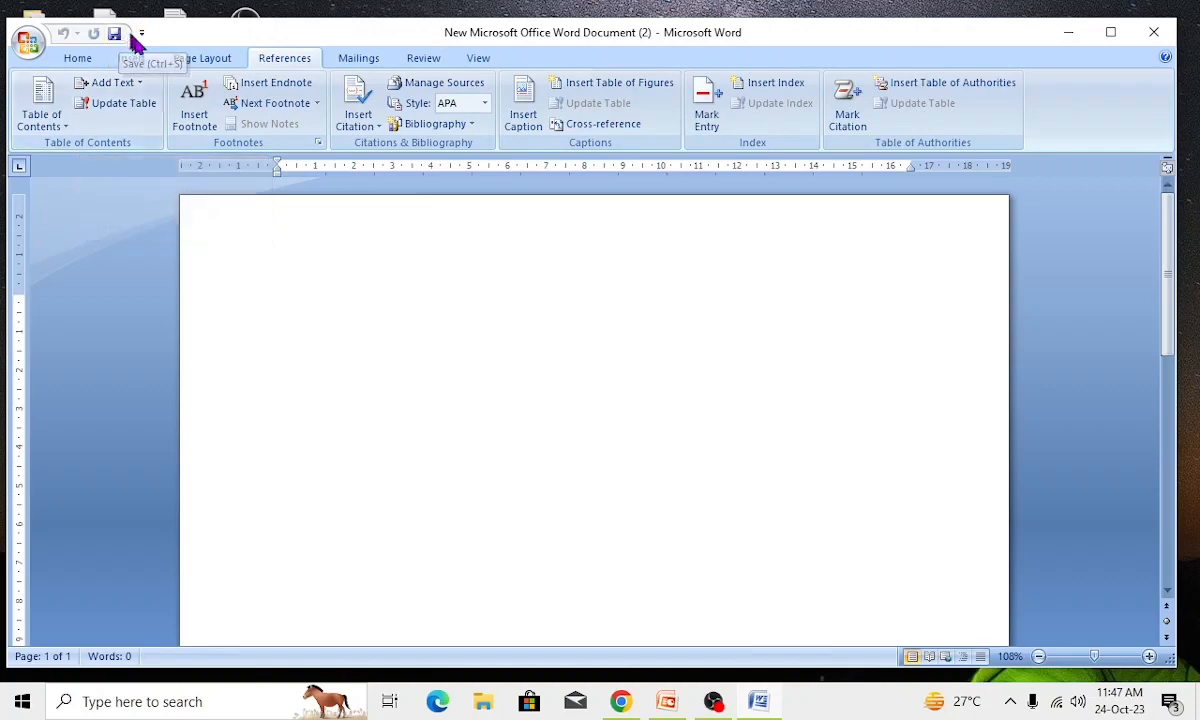
left_click(78, 58)
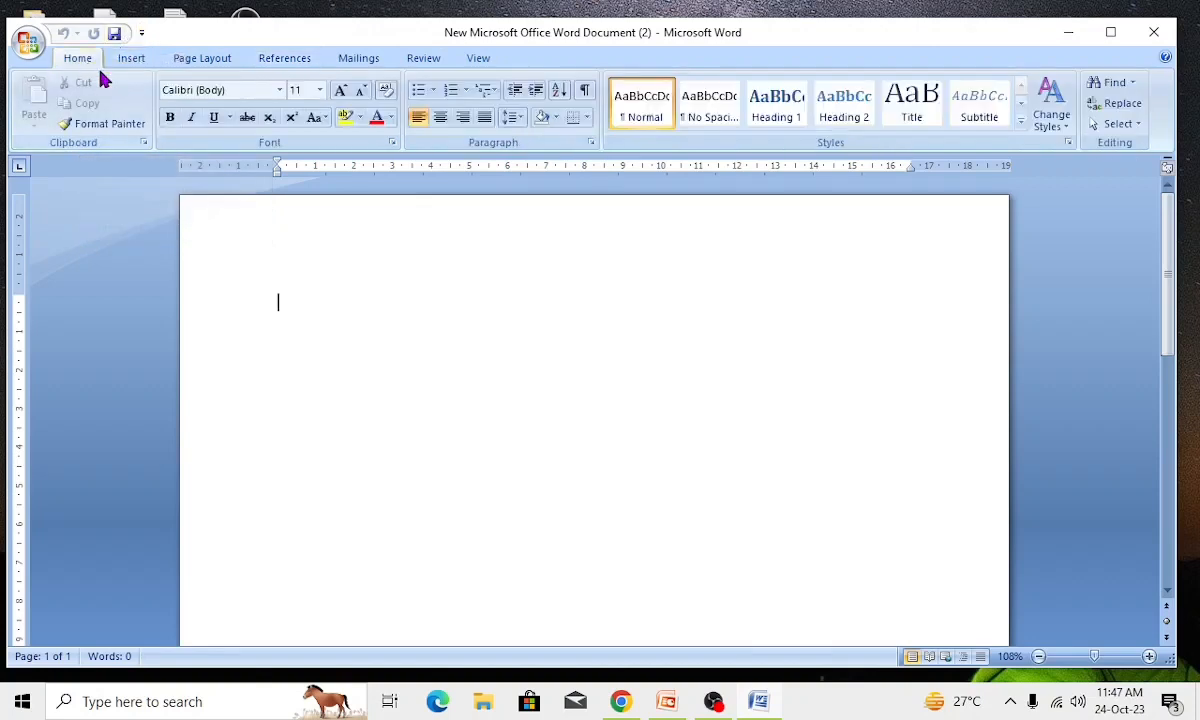
Add the Bold command to the Quick Access Toolbar and remove it again.
right_click(174, 120)
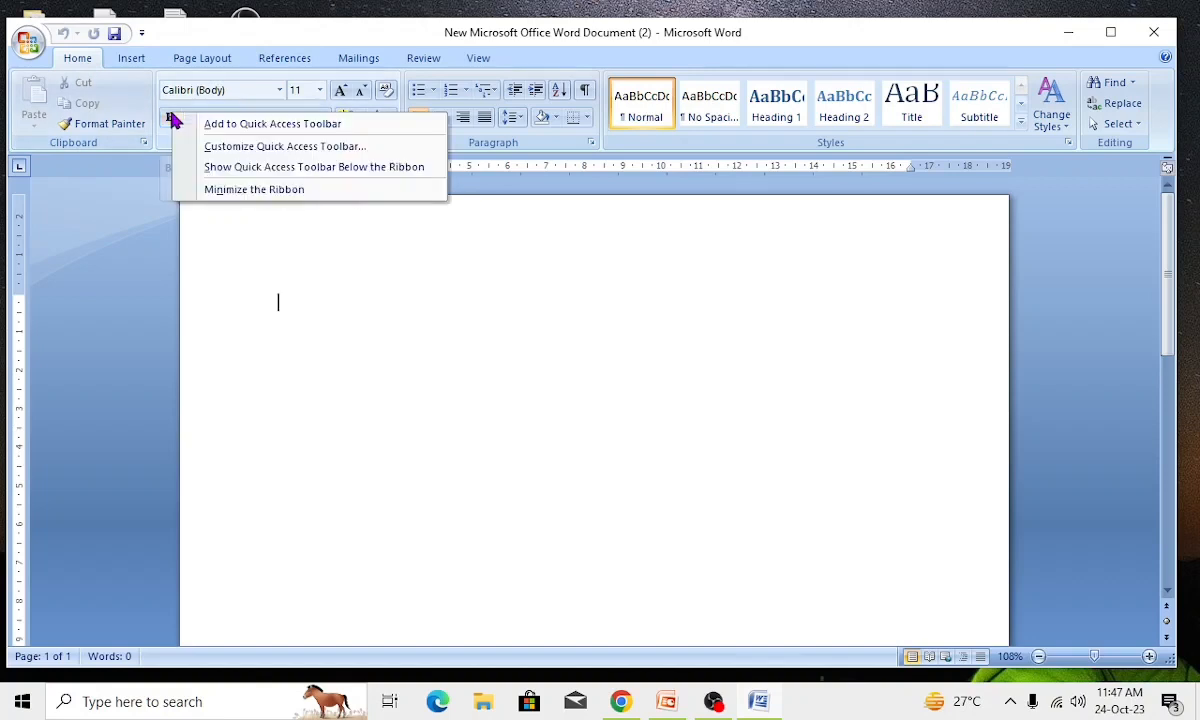
left_click(233, 127)
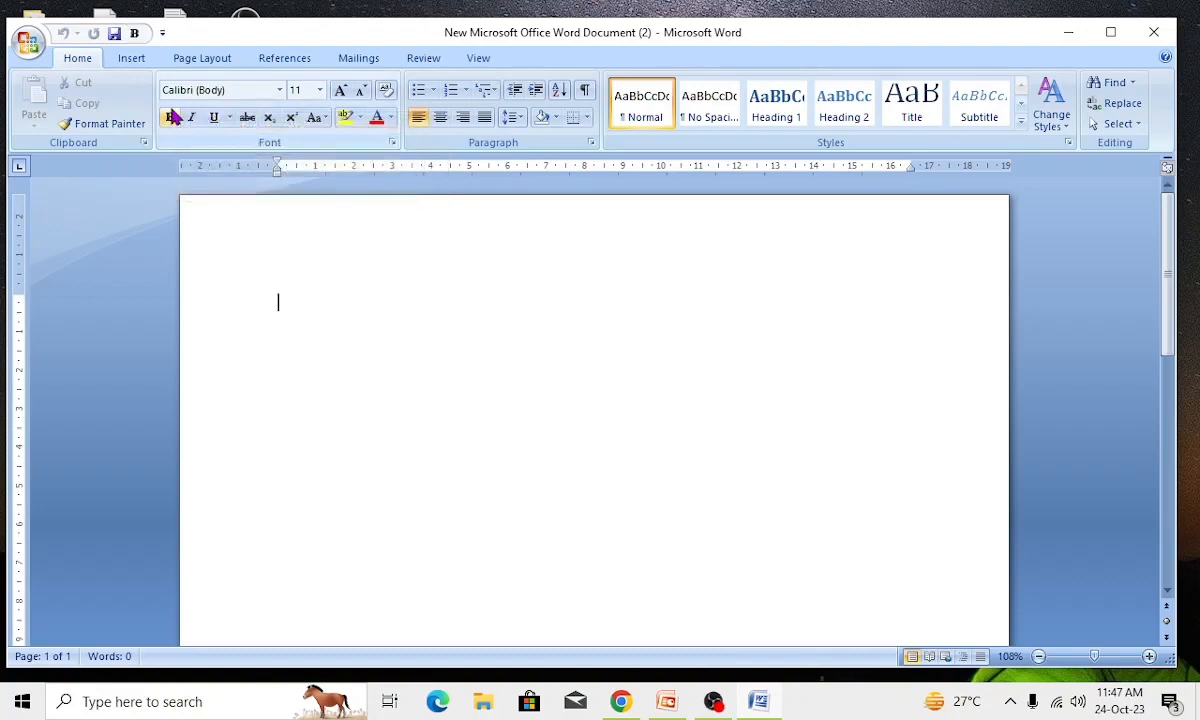
right_click(137, 37)
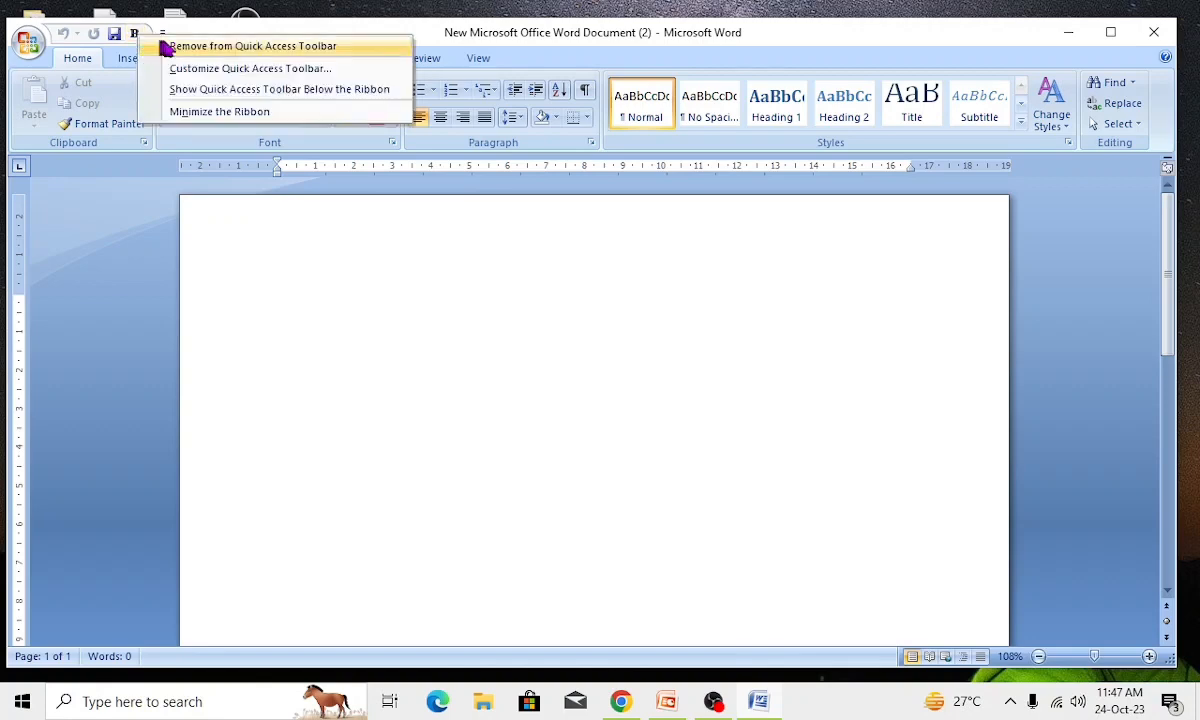
left_click(243, 46)
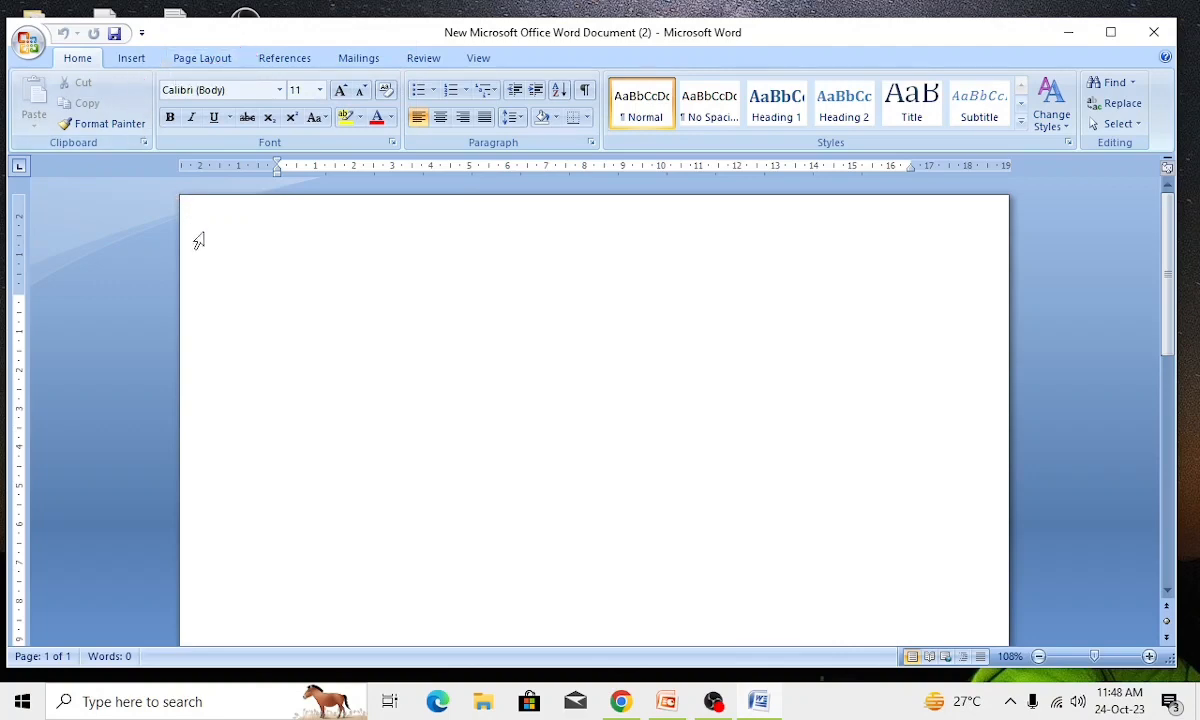
Enter the random characters kplkjlp[blblk[ on the blank page and erase them.
type("kplkjlp[blblk[")
key("BackSpace")
key("BackSpace")
key("BackSpace")
key("BackSpace")
key("BackSpace")
key("BackSpace")
key("BackSpace")
key("BackSpace")
key("BackSpace")
key("BackSpace")
key("BackSpace")
key("BackSpace")
key("BackSpace")
key("BackSpace")
key("BackSpace")
key("BackSpace")
Generate sample paragraphs on the blank page with the =rand() formula.
left_click_drag(327, 303, 252, 316)
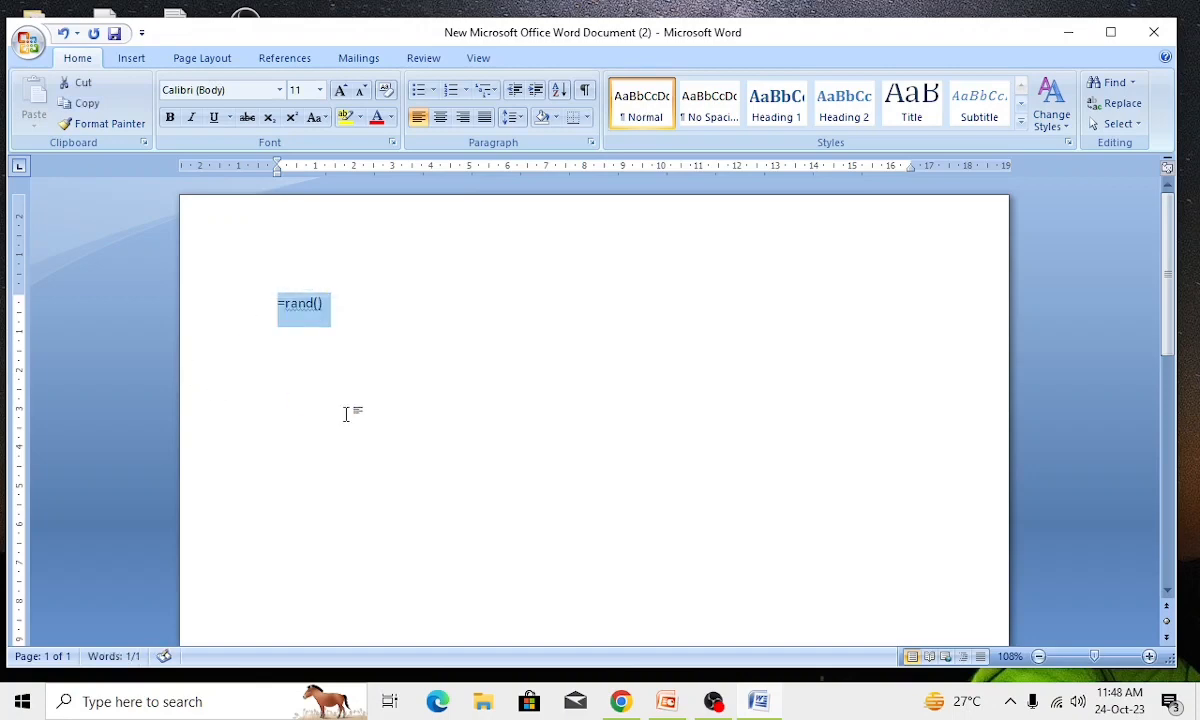
key("Right")
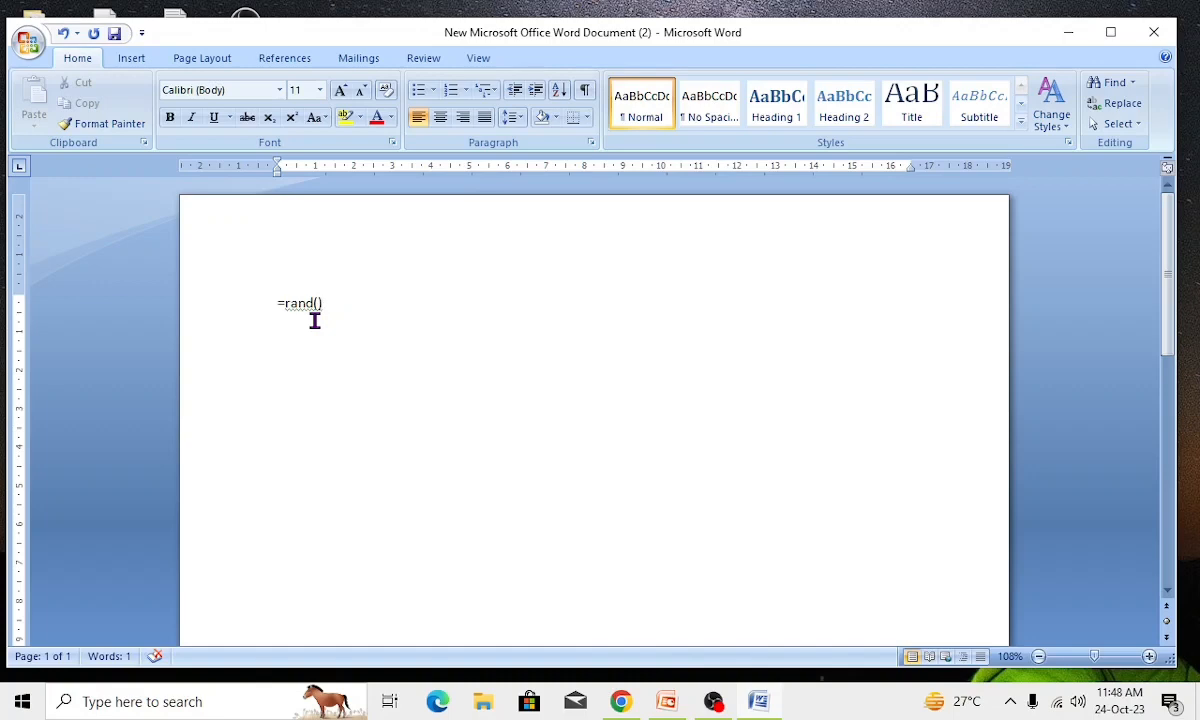
key("Return")
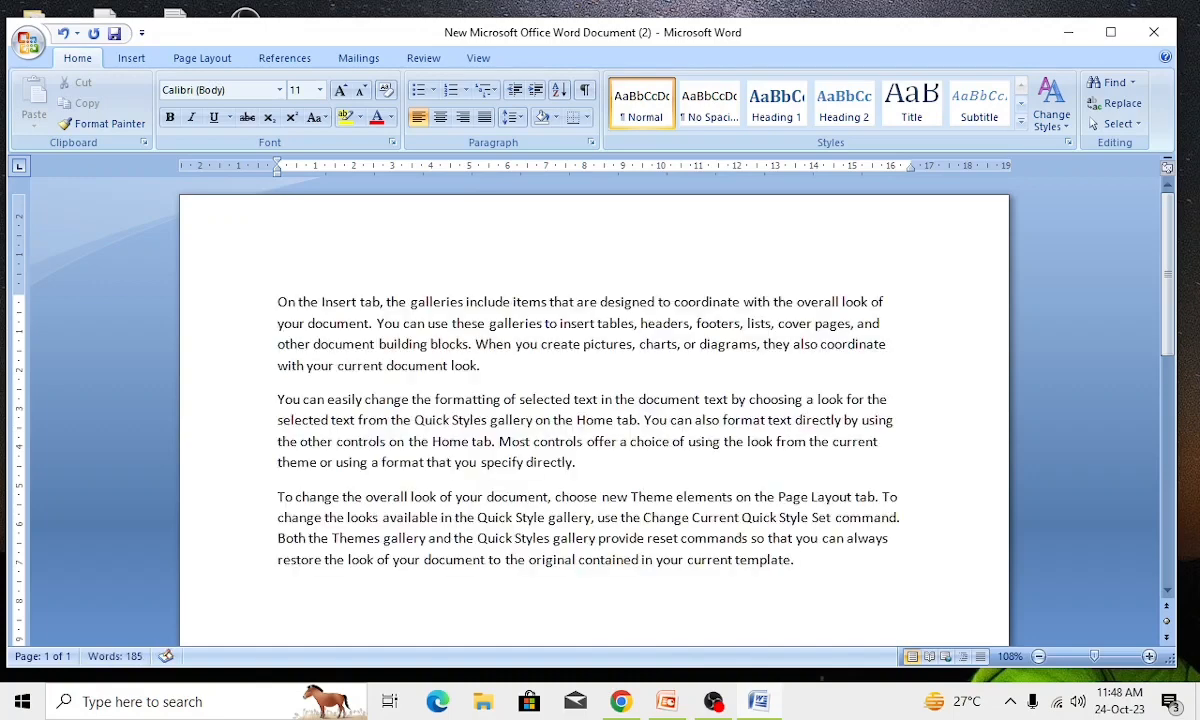
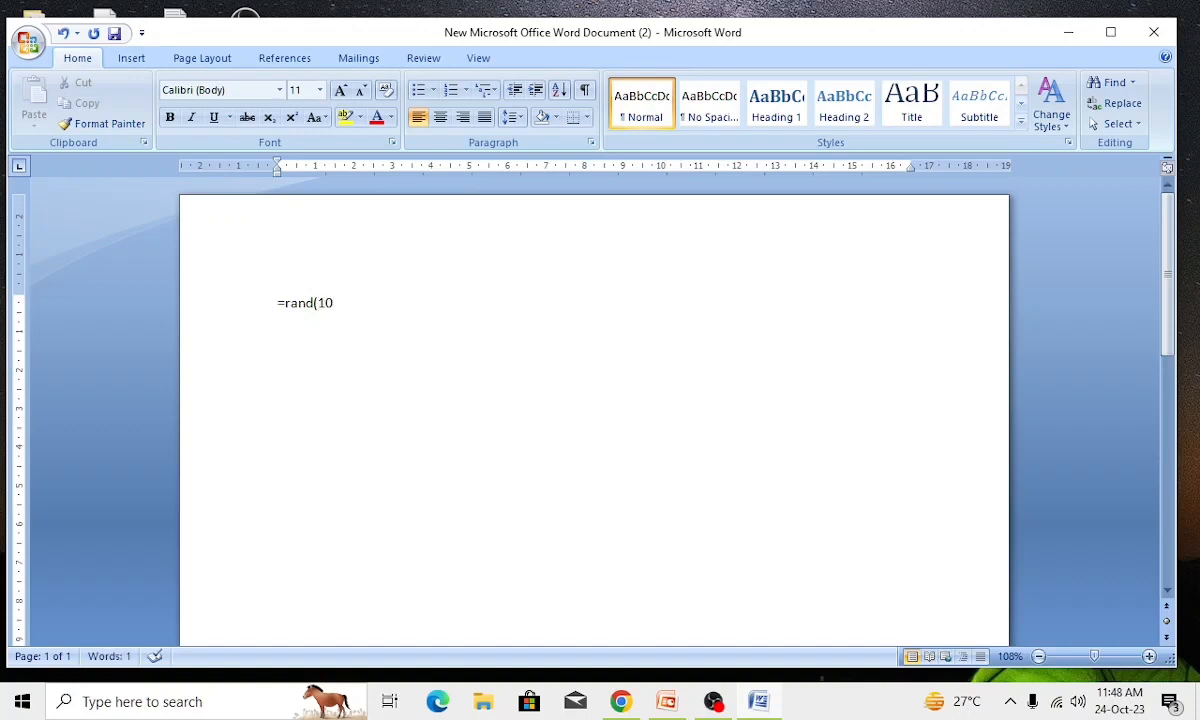
Complete the formula =rand(10) to generate ten paragraphs of sample text, and view them from the beginning.
type(")")
key("Return")
scroll(314, 321, "up", 15)
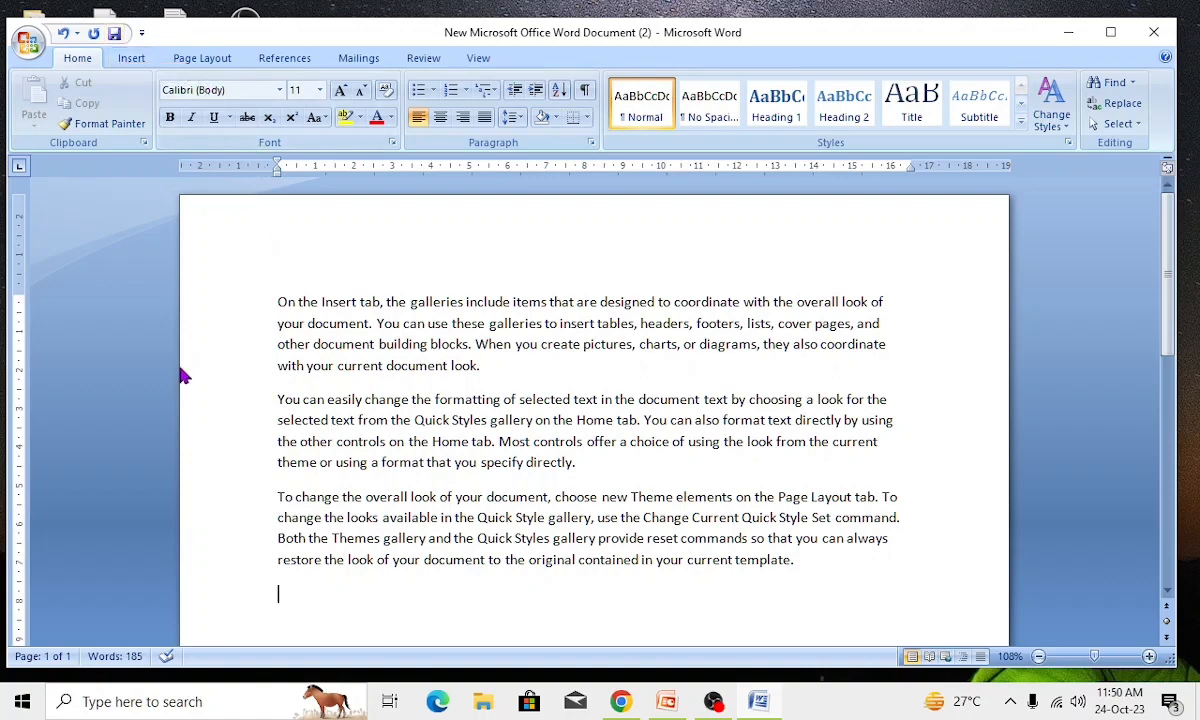
Save the document, append random letters beginning with mghjgjgjg to the end of the last paragraph, and save again.
left_click(114, 35)
left_click(115, 38)
left_click(812, 560)
type("mghjgjgjgjjj")
left_click(116, 36)
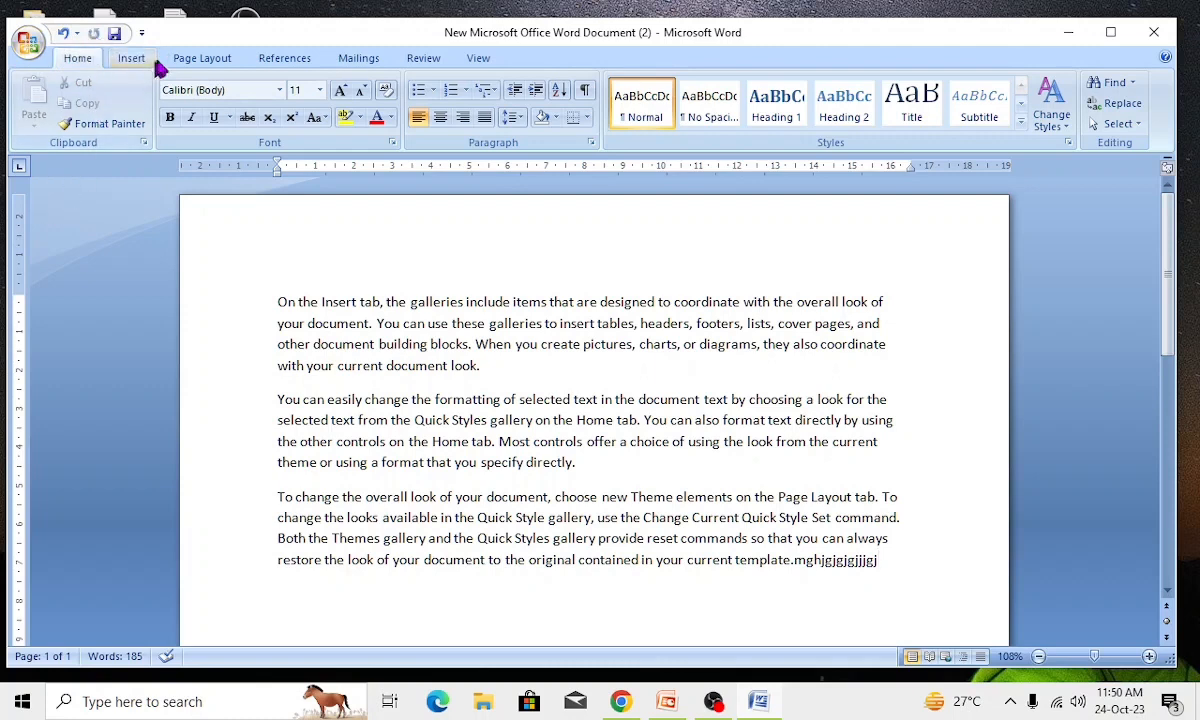
Add the Columns command from Page Layout to the Quick Access Toolbar.
left_click(210, 60)
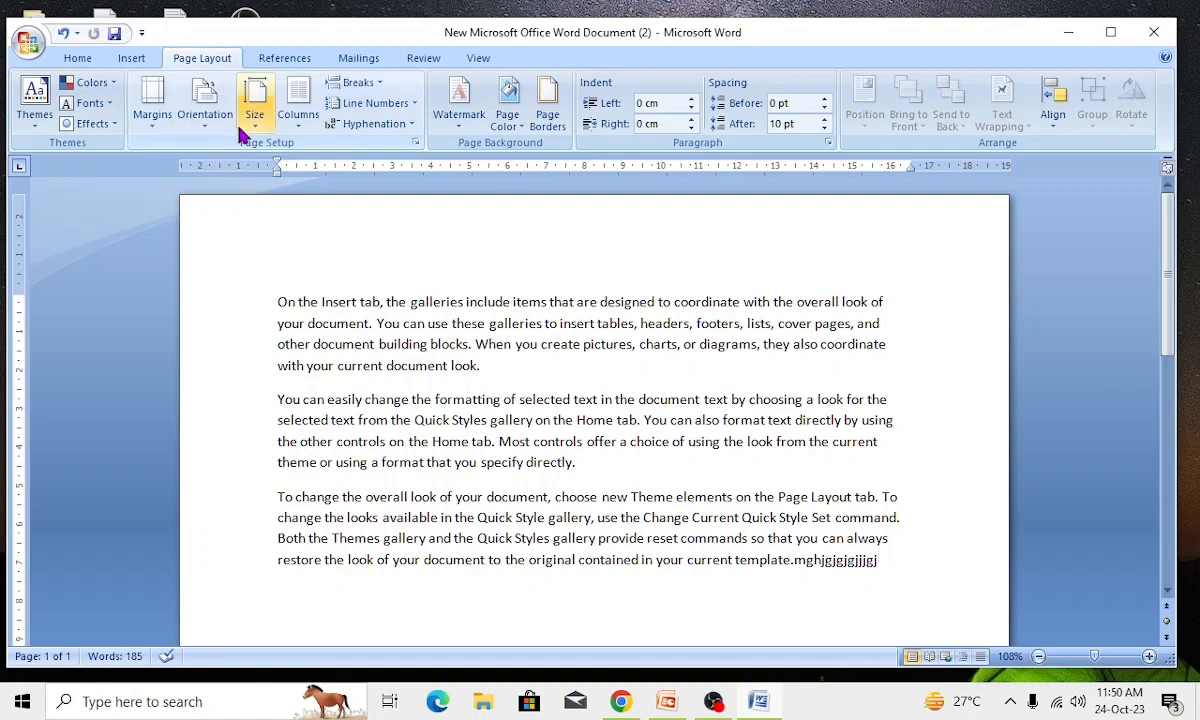
right_click(300, 114)
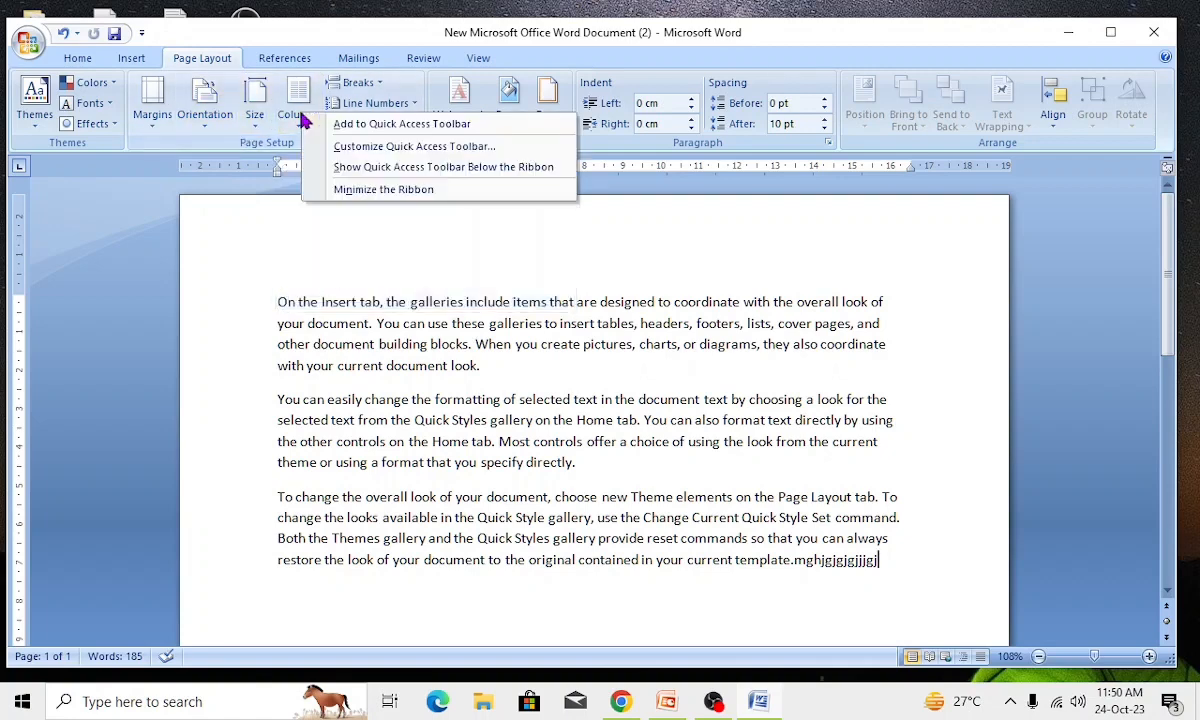
left_click(378, 125)
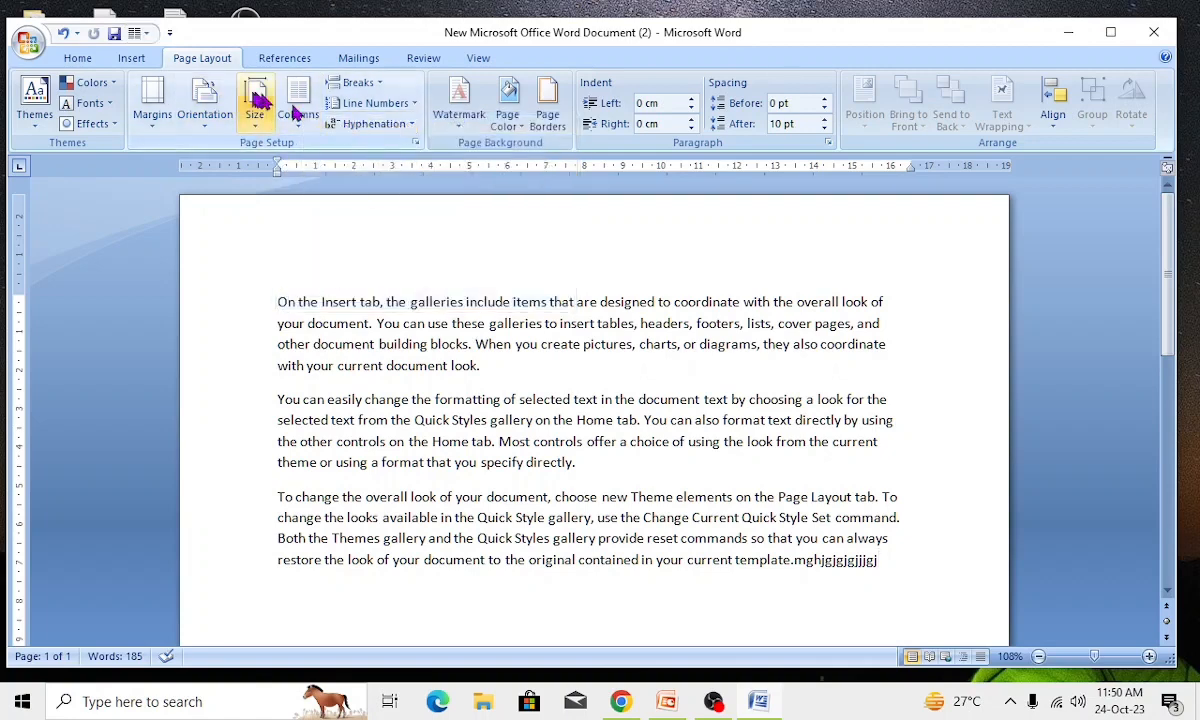
View the layout choices of the Columns command on the Quick Access Toolbar, and remove the command from the toolbar.
left_click(147, 35)
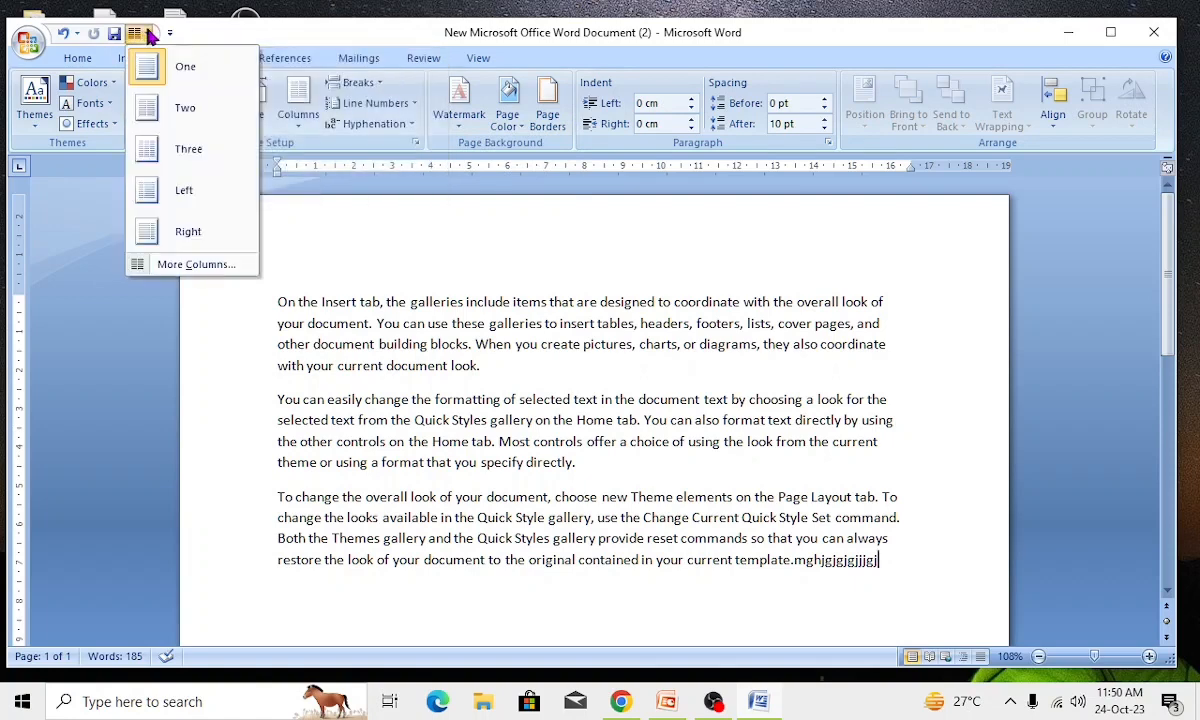
left_click(303, 236)
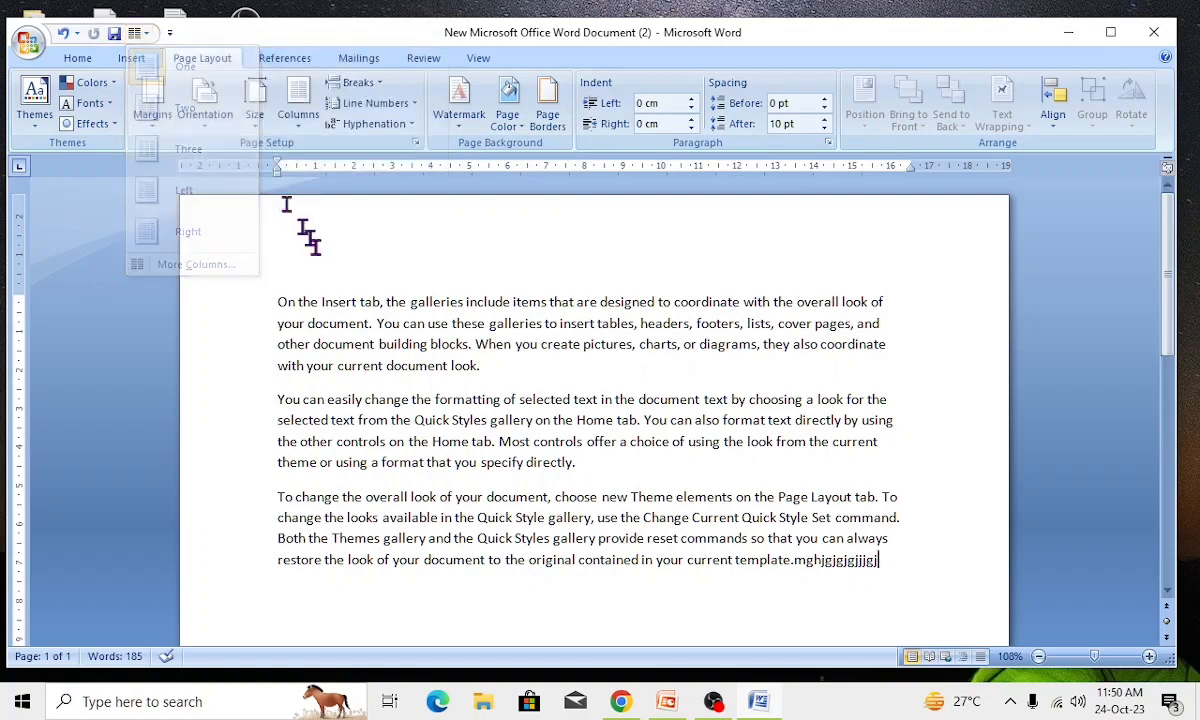
right_click(147, 36)
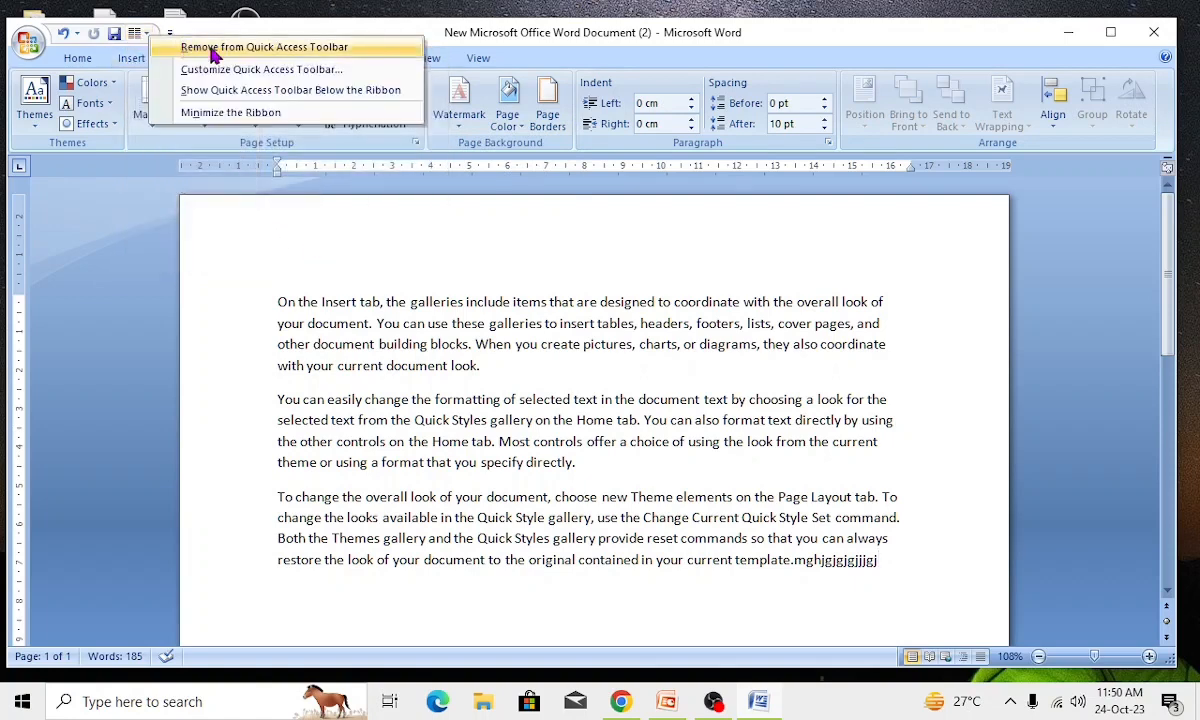
left_click(268, 50)
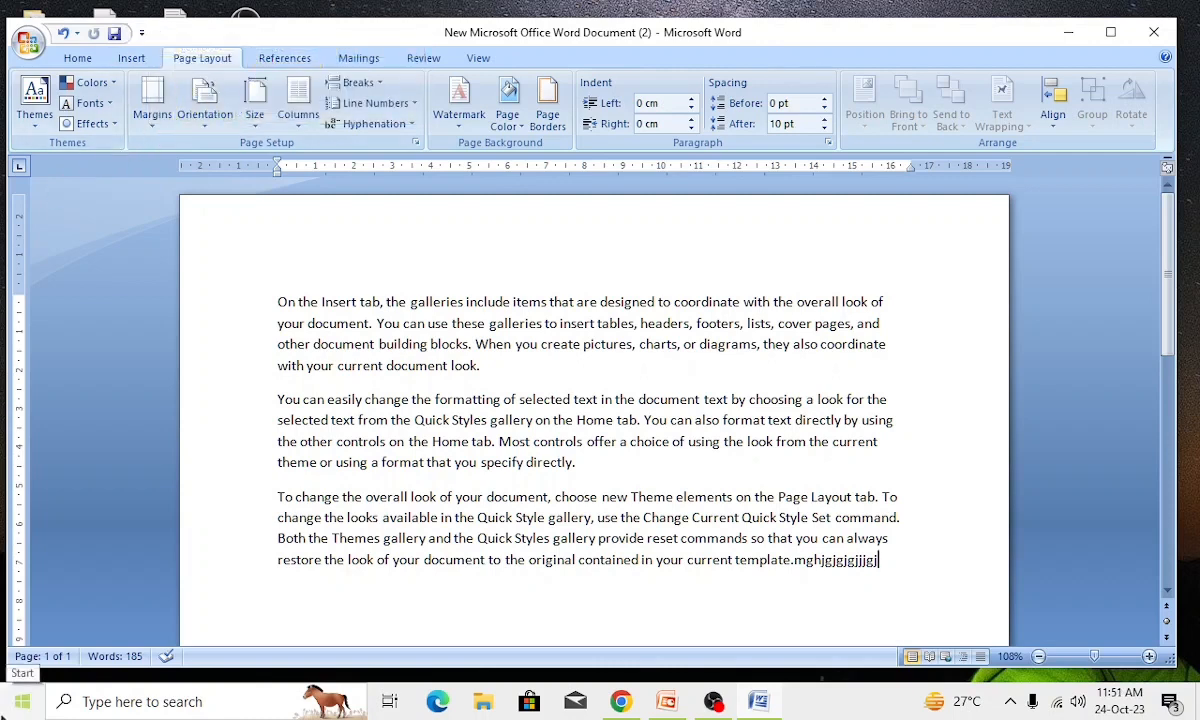
View the Quick Access Toolbar customization options, and examine the ribbon's Home, Insert, Page Layout, References, Mailings, Review and View command groups.
left_click(143, 35)
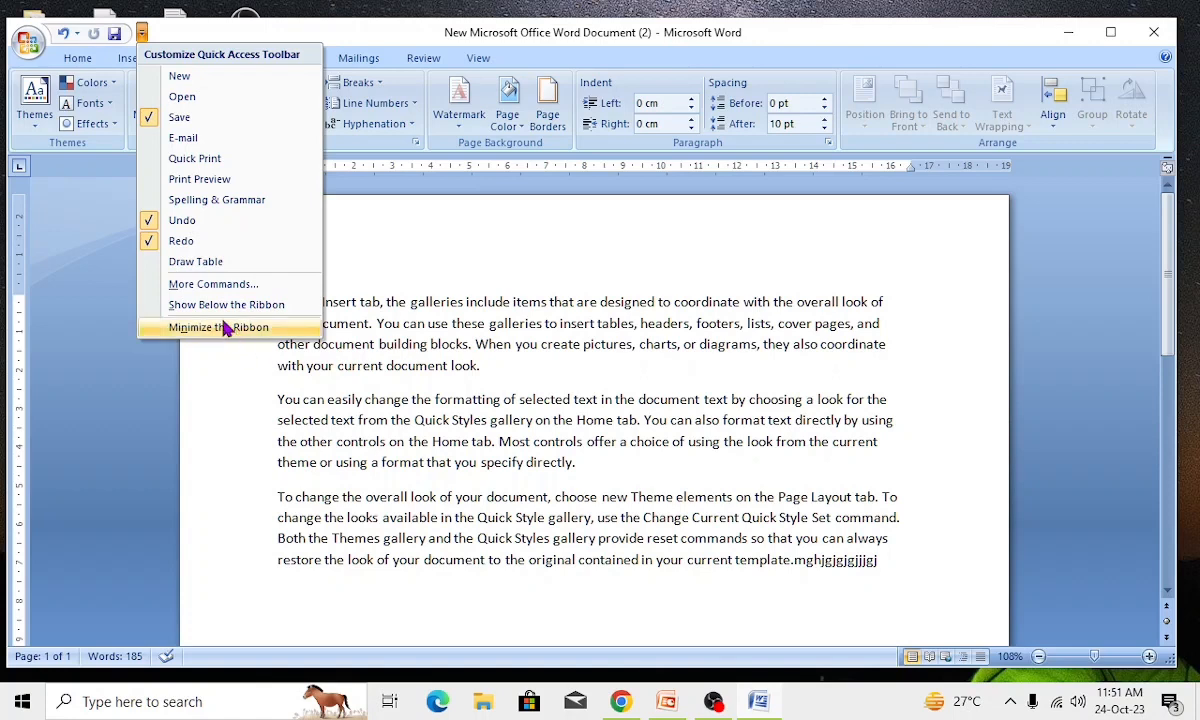
left_click(276, 394)
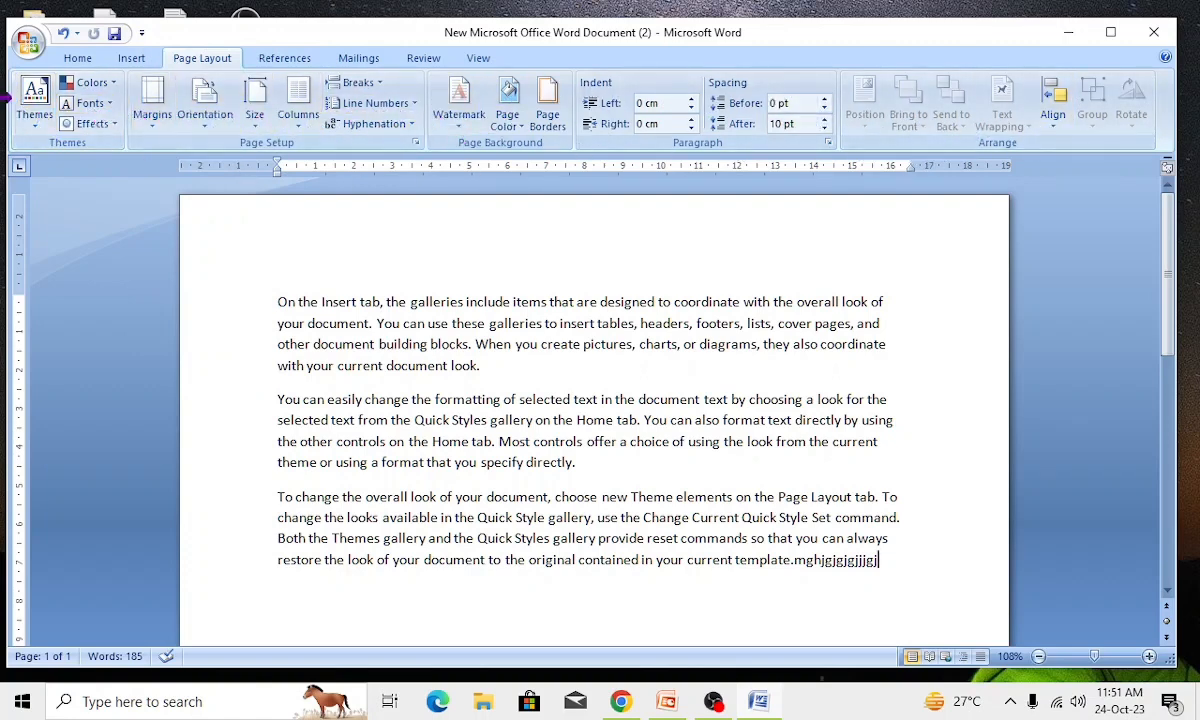
left_click(78, 60)
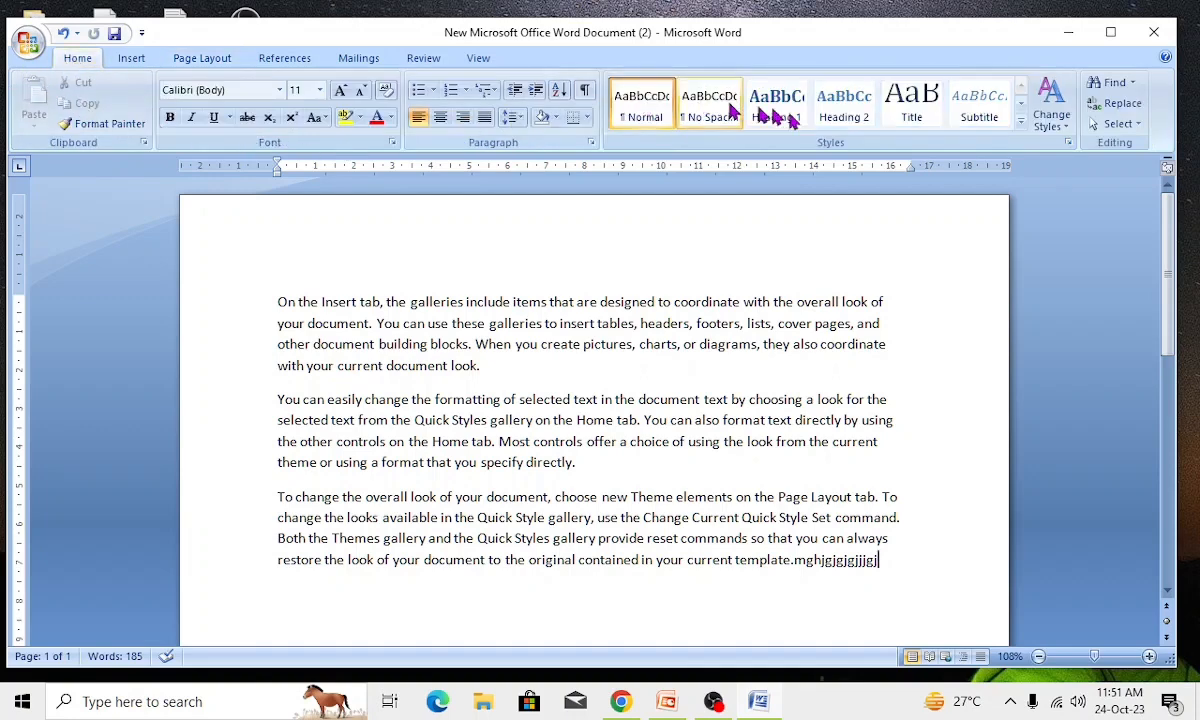
left_click(131, 58)
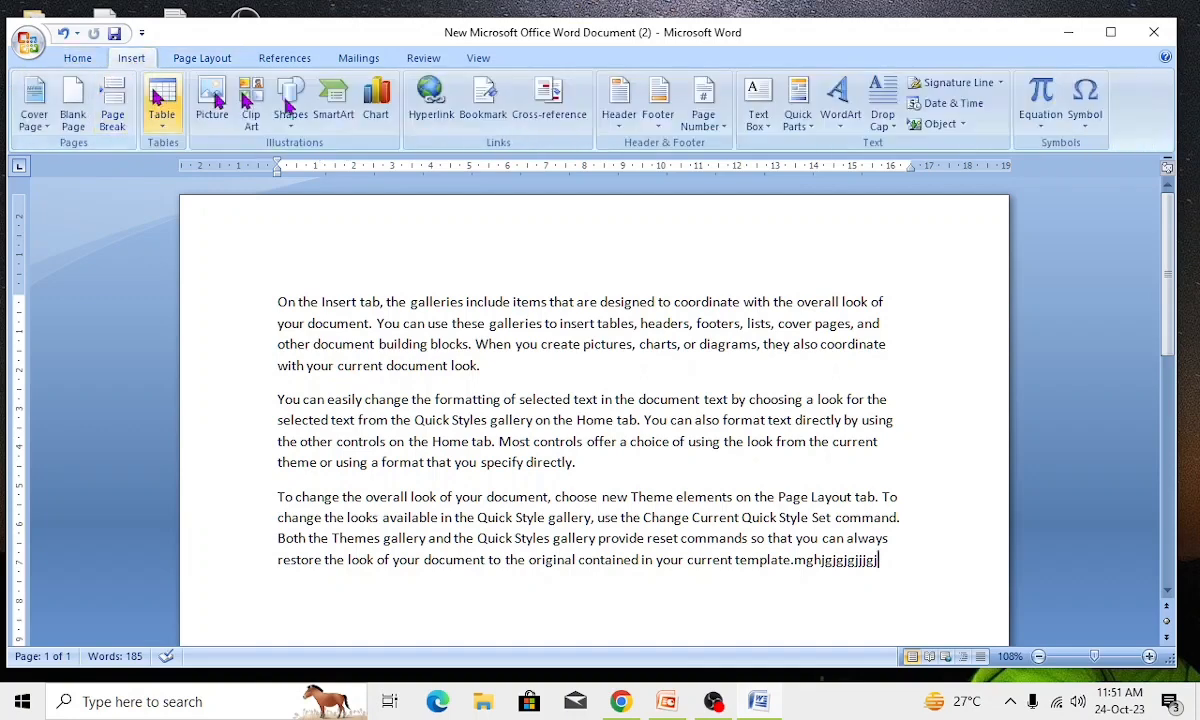
left_click(184, 58)
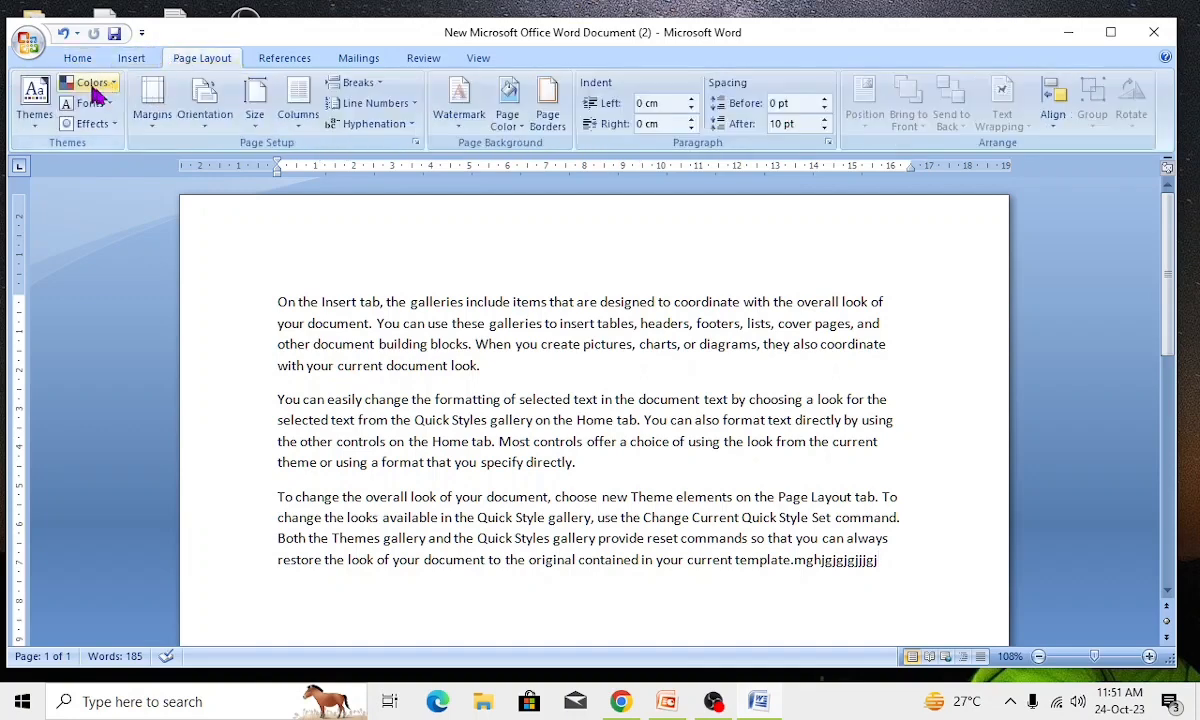
left_click(295, 60)
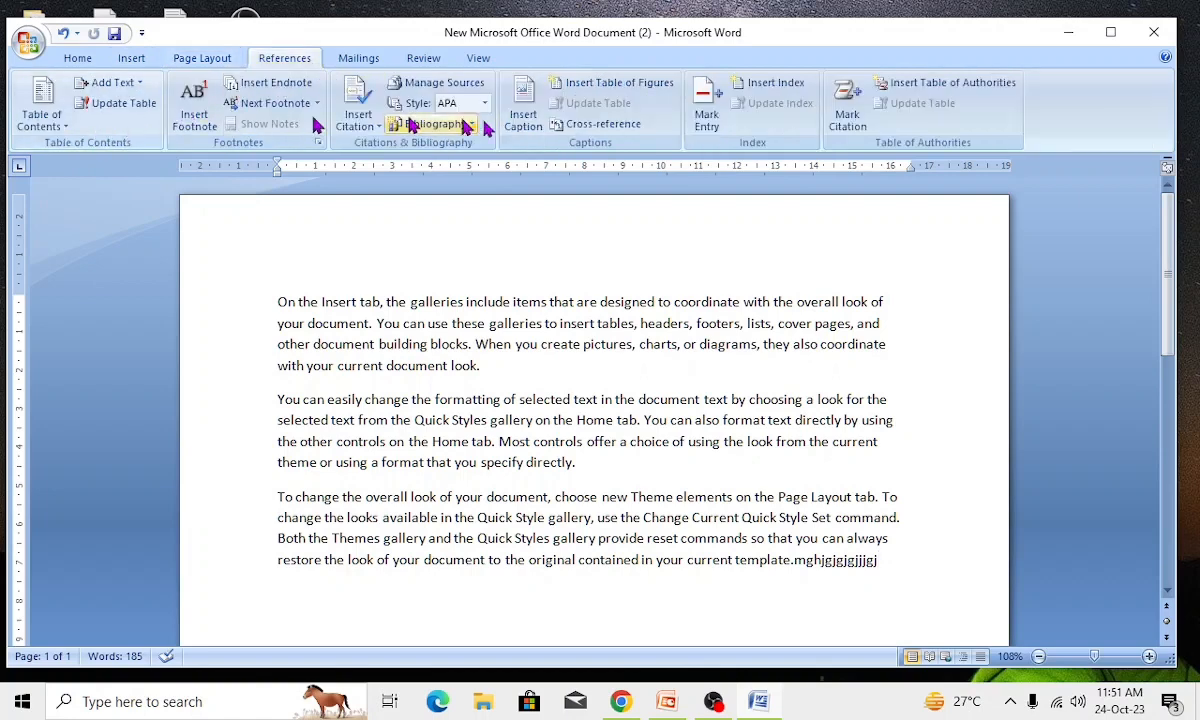
left_click(424, 58)
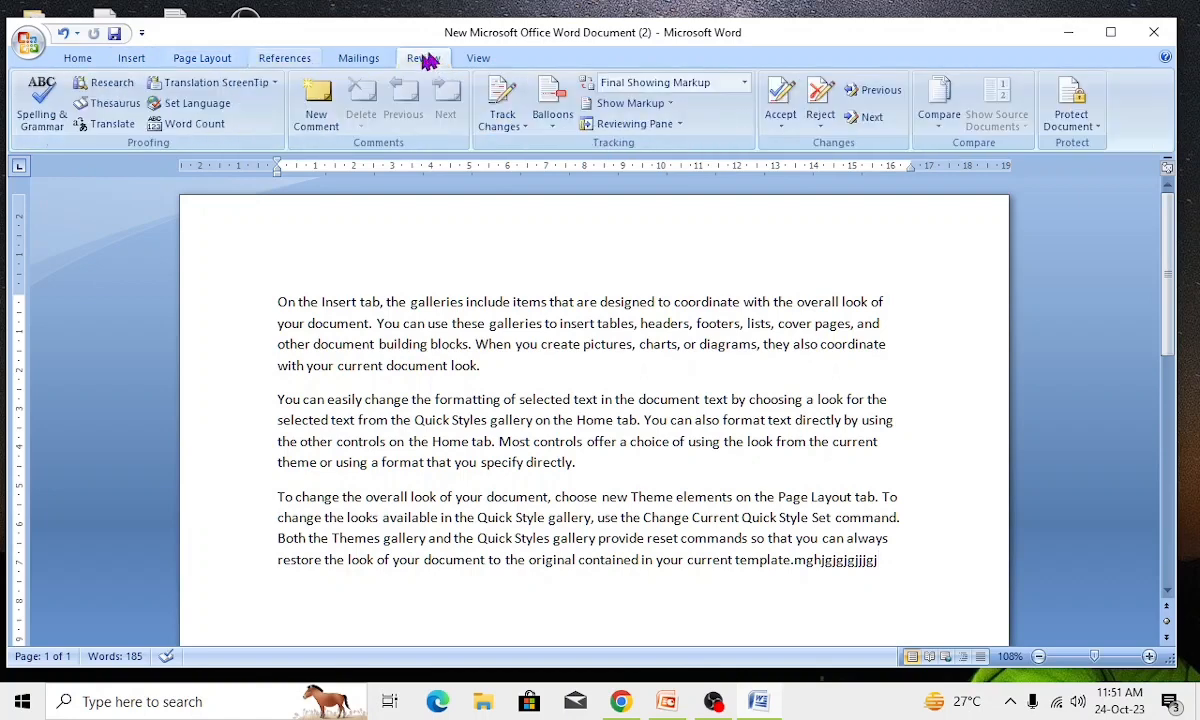
left_click(478, 58)
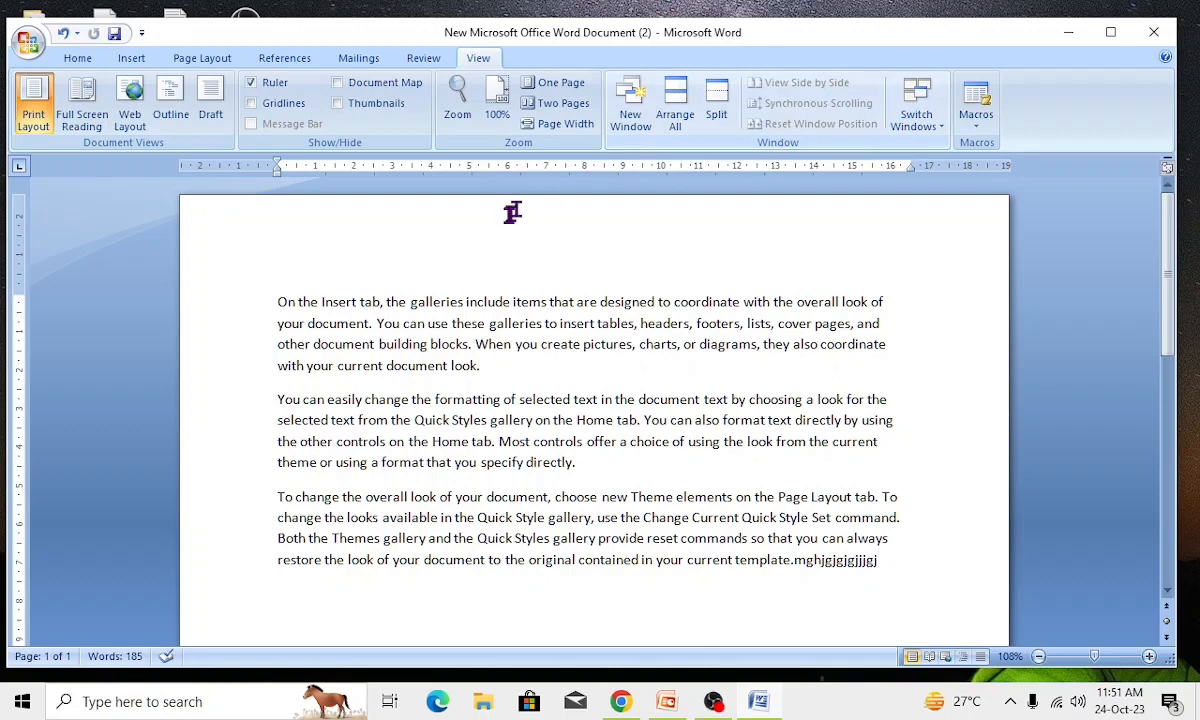
left_click(352, 64)
left_click(421, 60)
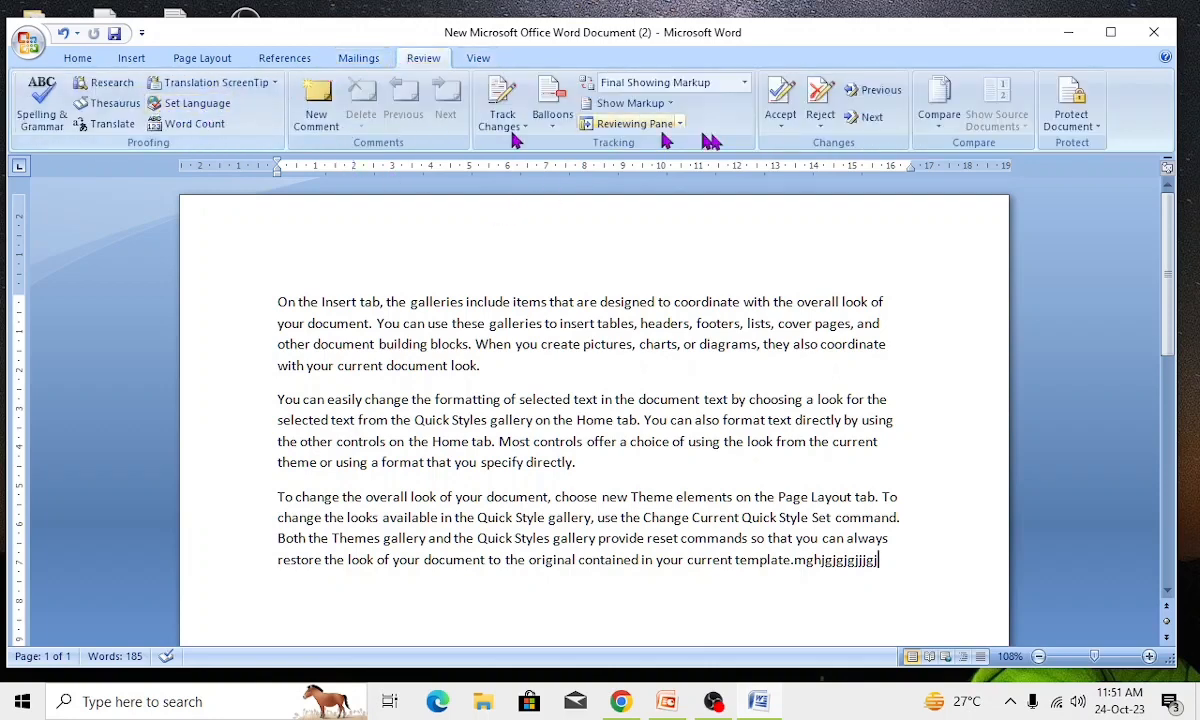
left_click(78, 58)
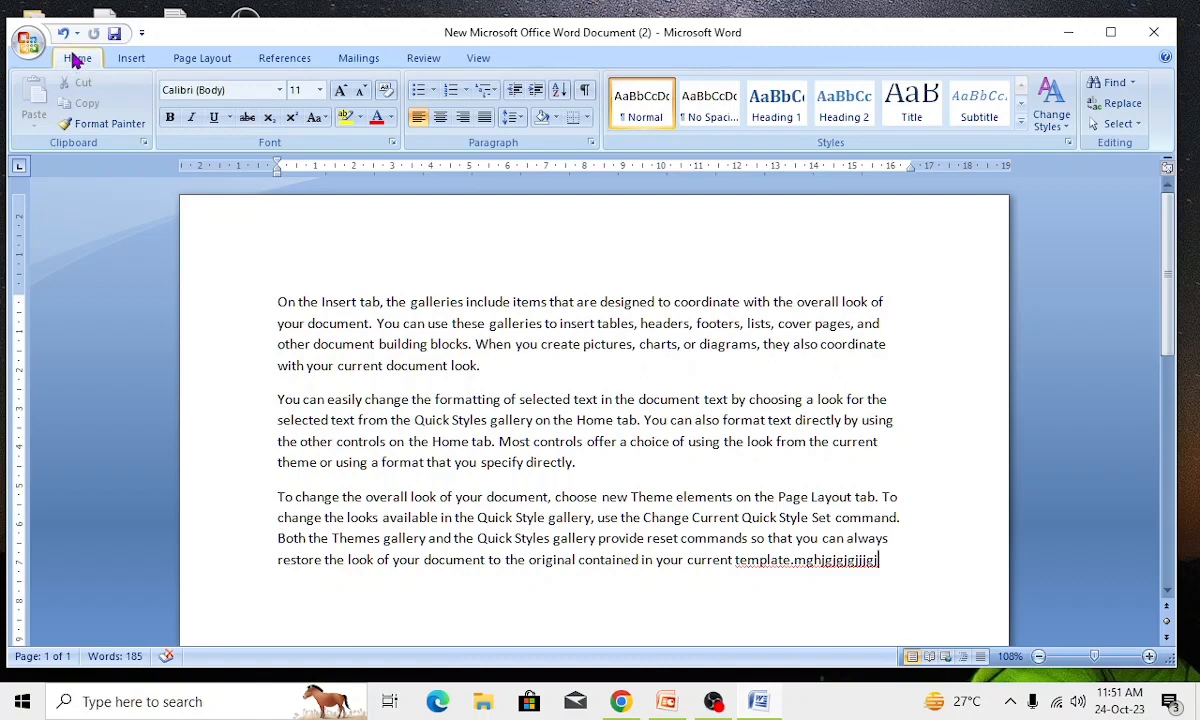
left_click(128, 60)
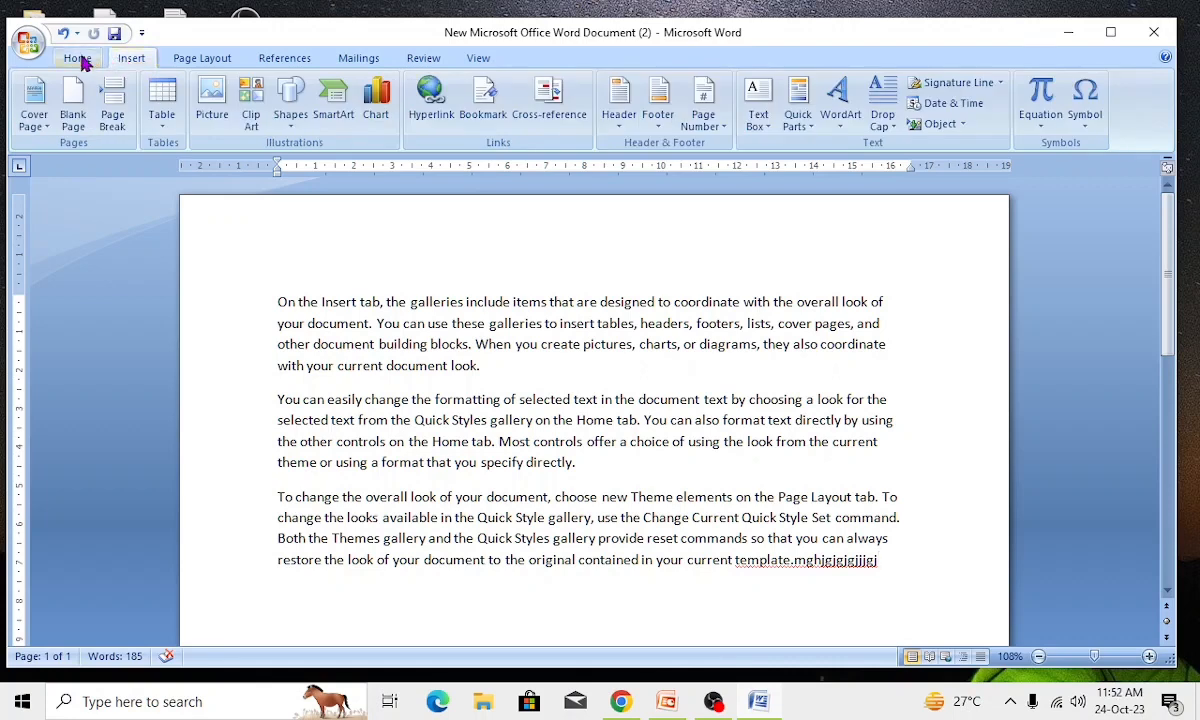
left_click(80, 59)
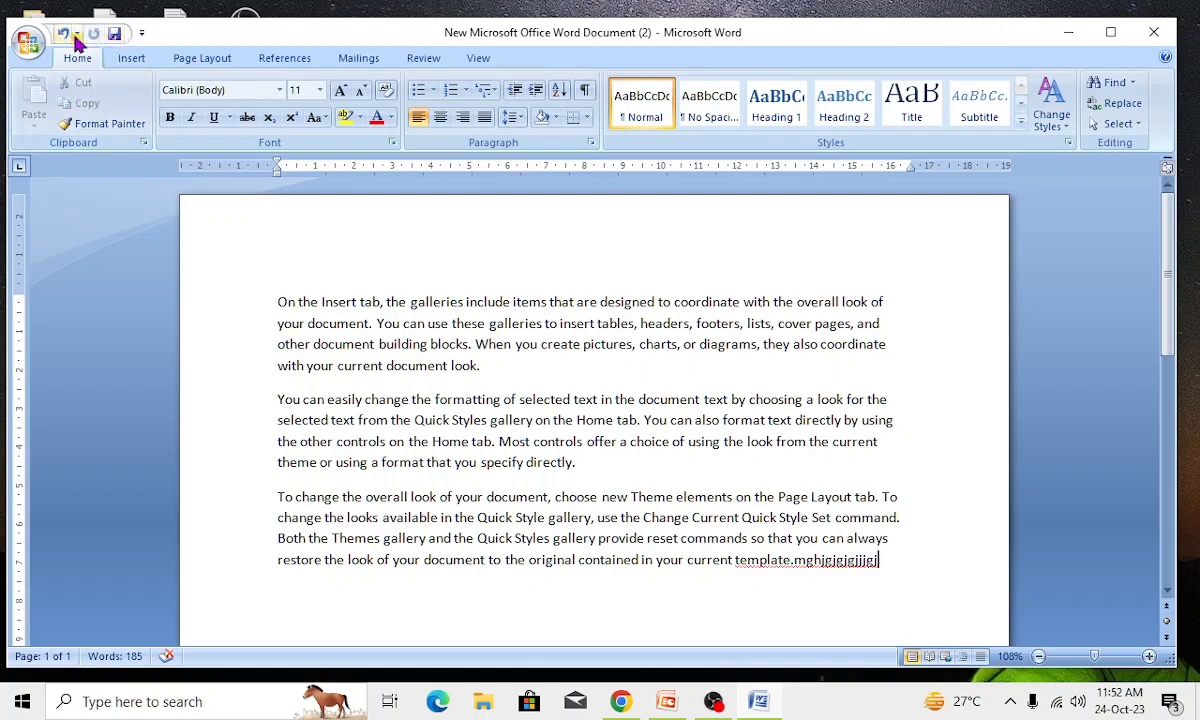
Minimize the ribbon and temporarily display its Home commands over the document.
left_click(142, 34)
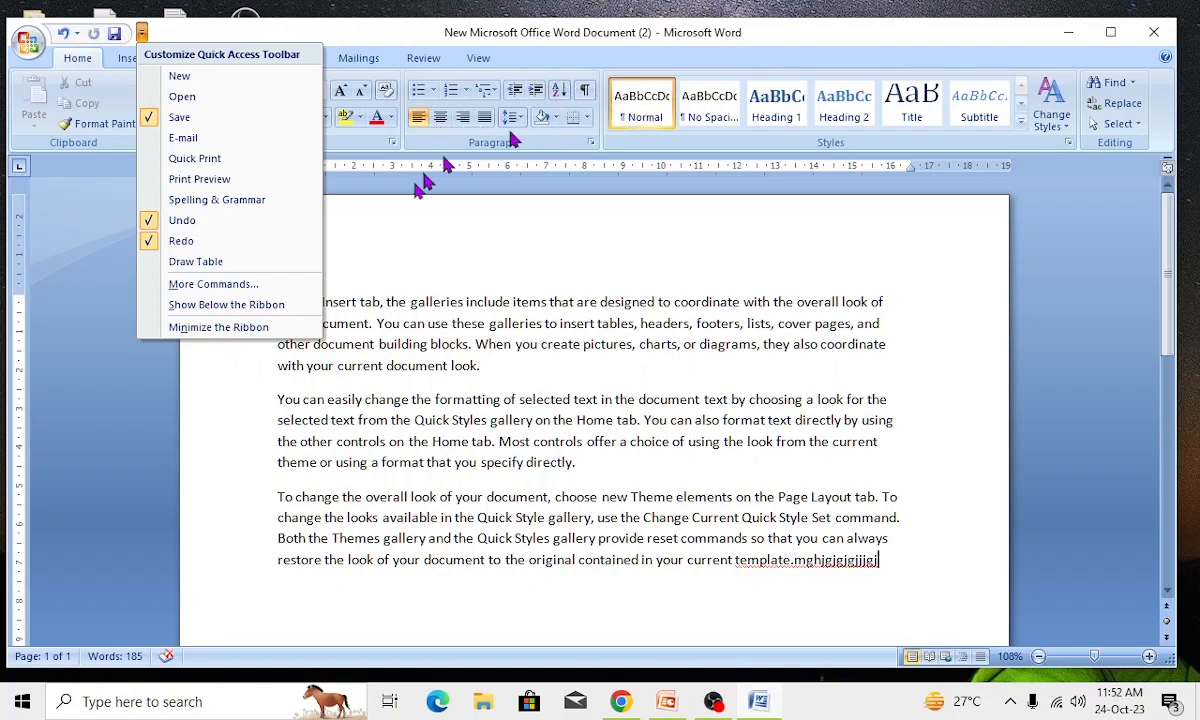
left_click(240, 328)
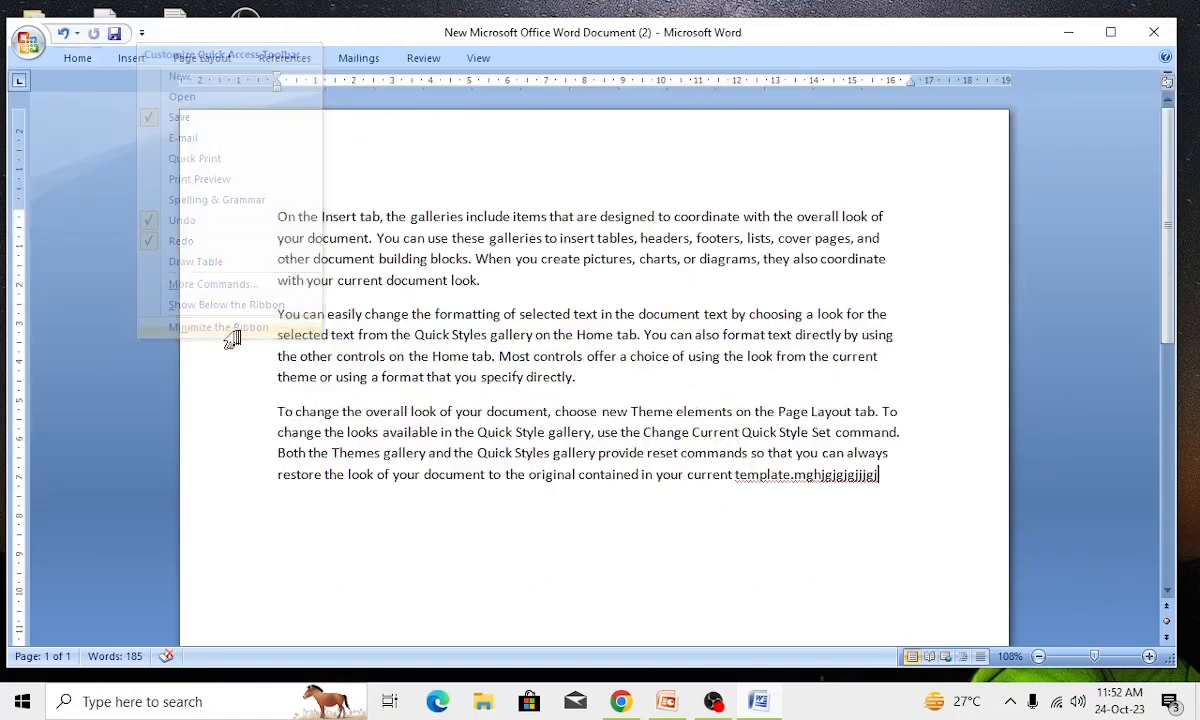
mouse_move(662, 705)
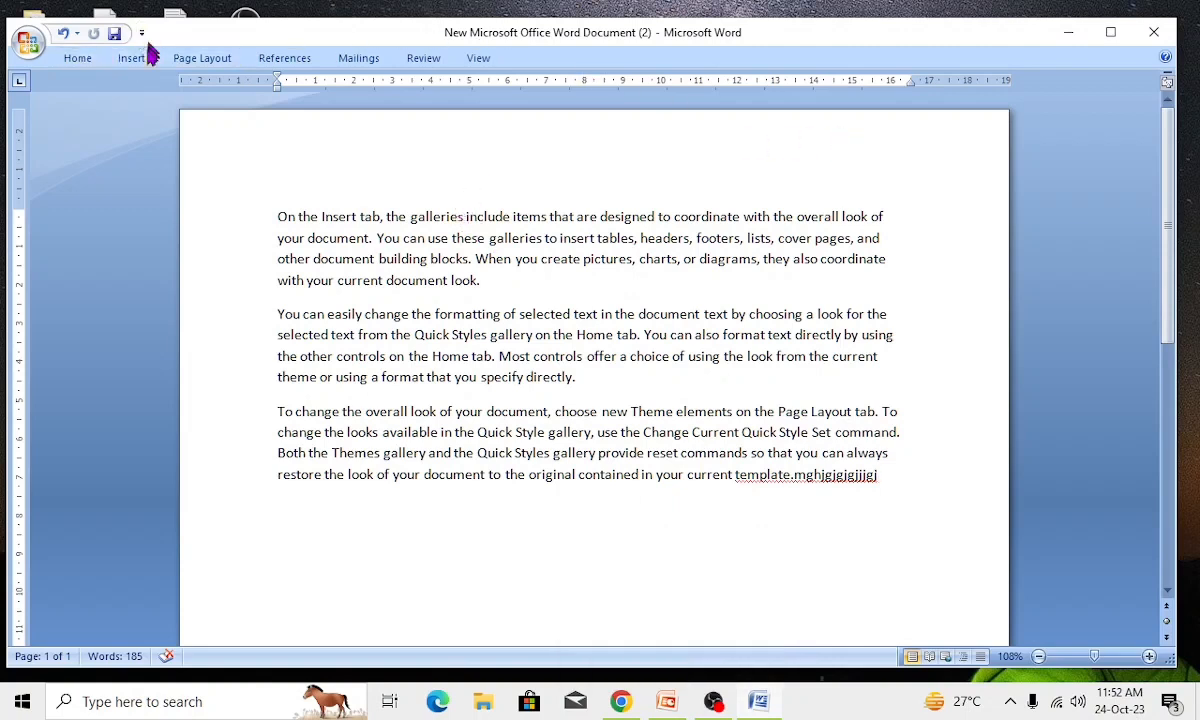
left_click(79, 58)
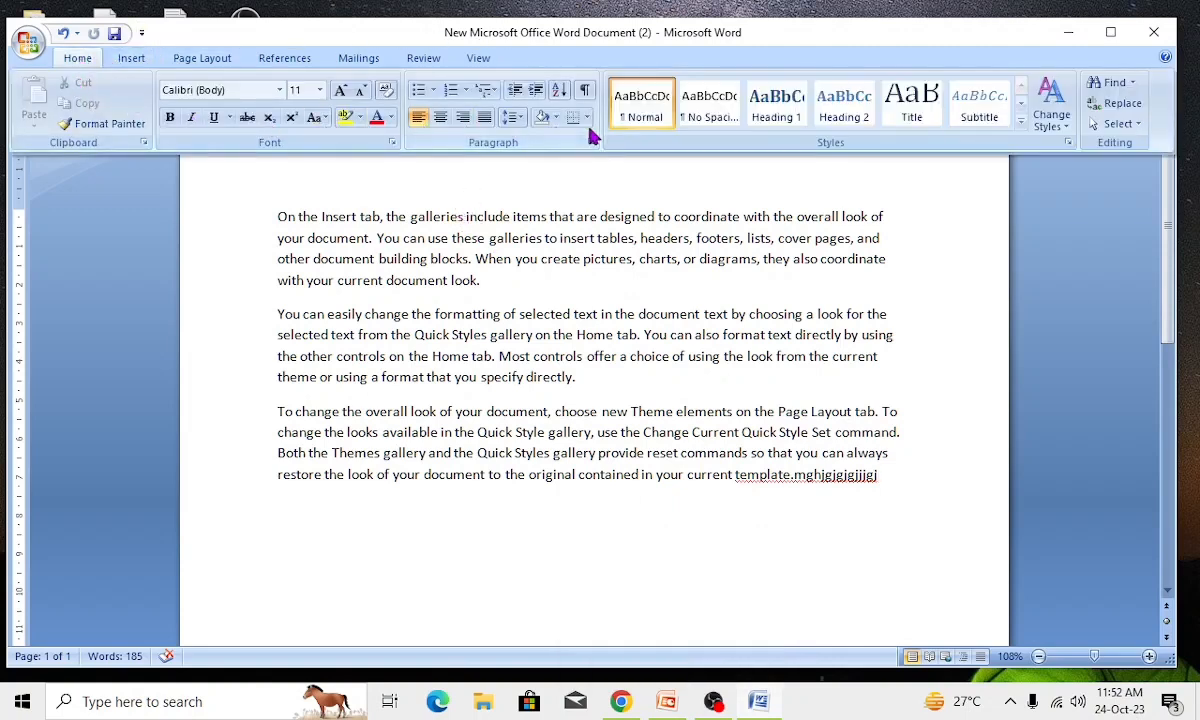
left_click(766, 529)
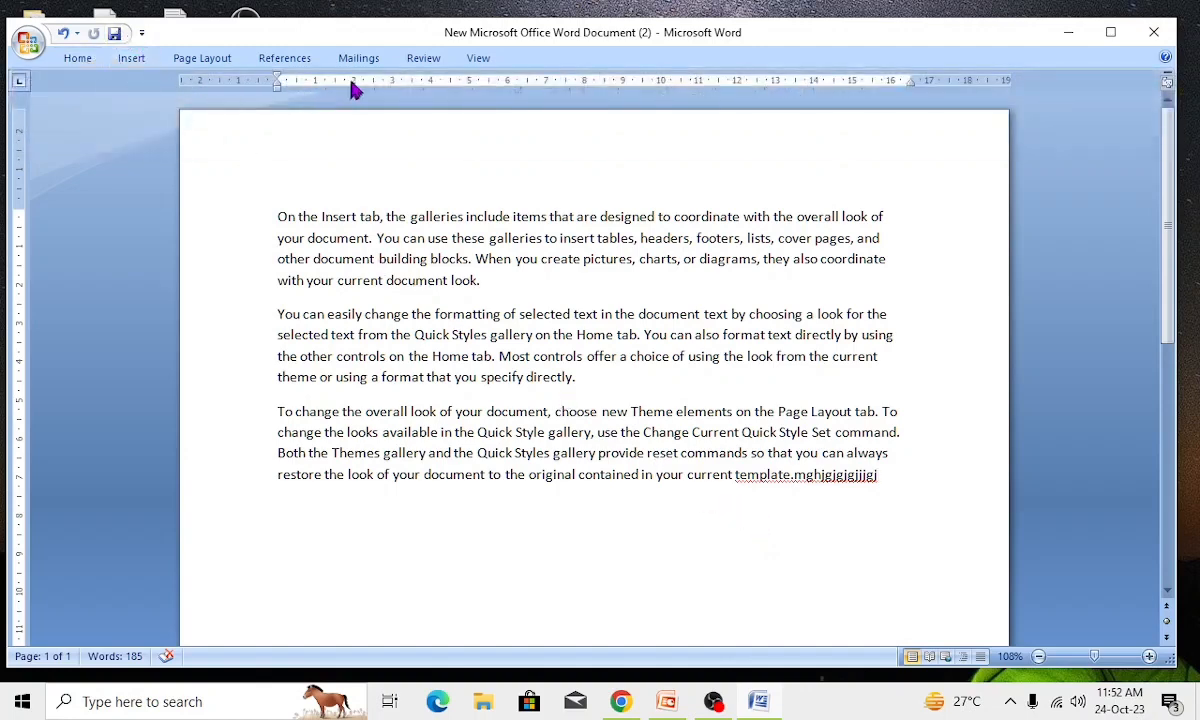
Turn off the Minimize the Ribbon option to restore the full ribbon.
left_click(86, 55)
left_click(141, 35)
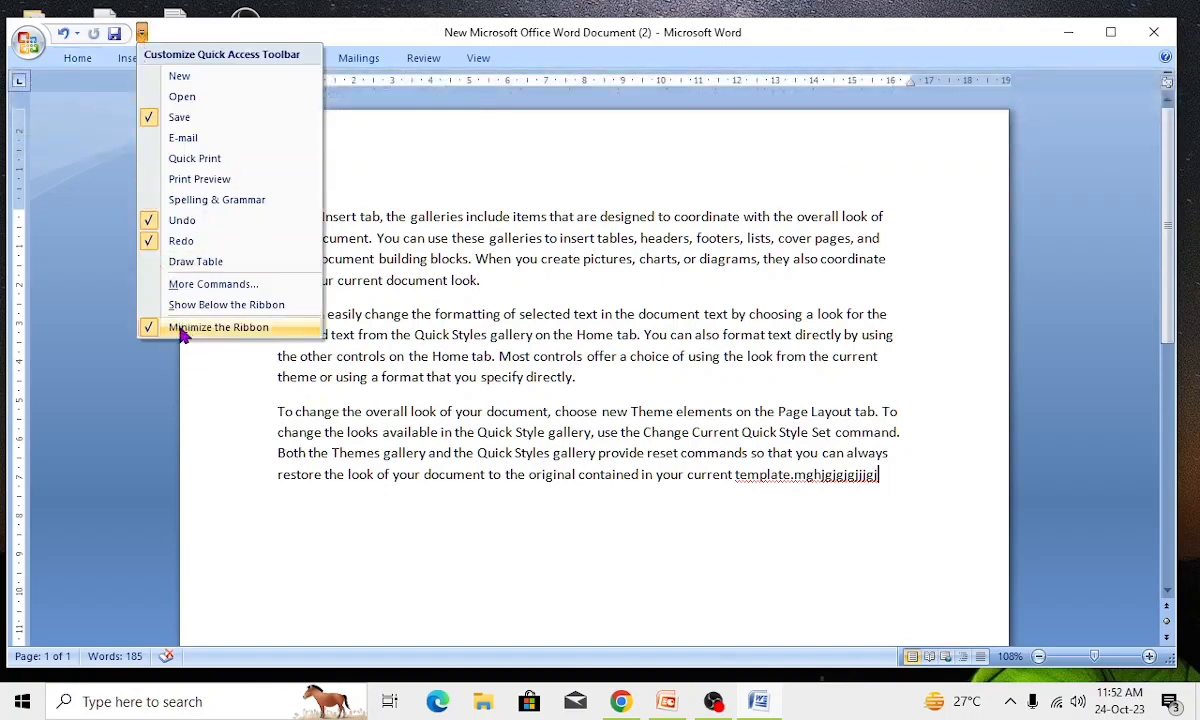
left_click(183, 330)
Show the Quick Access Toolbar below the ribbon, and move it back above the ribbon.
left_click(141, 35)
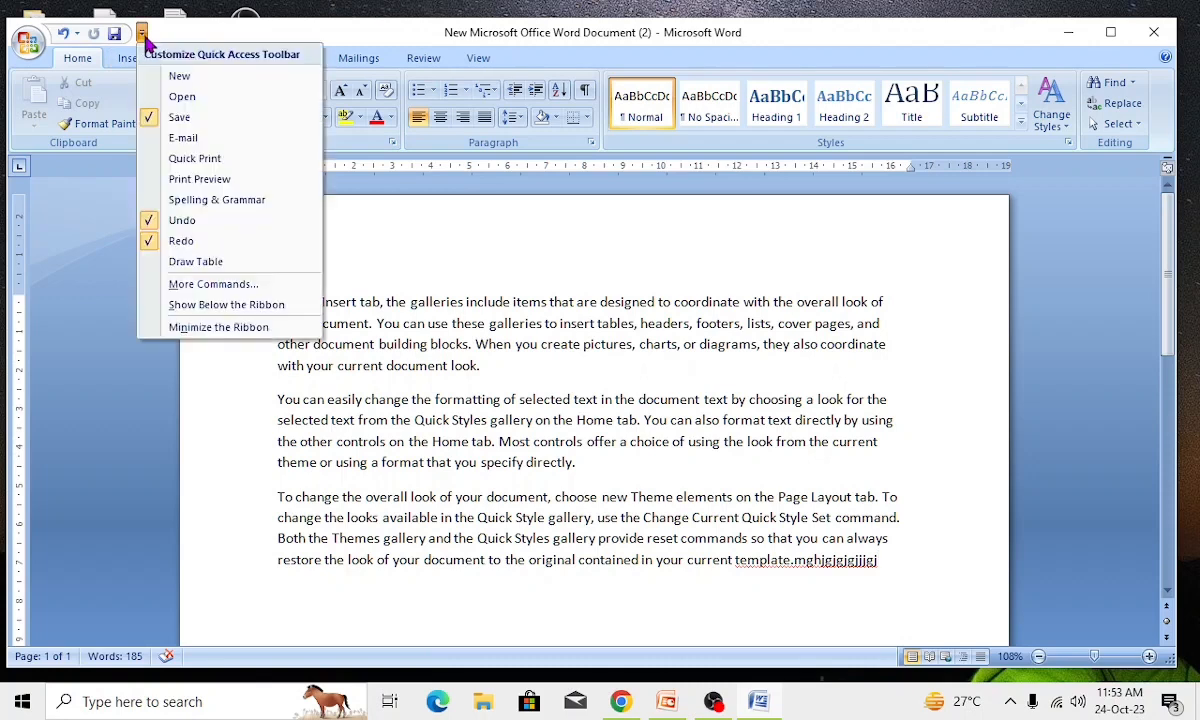
left_click(220, 311)
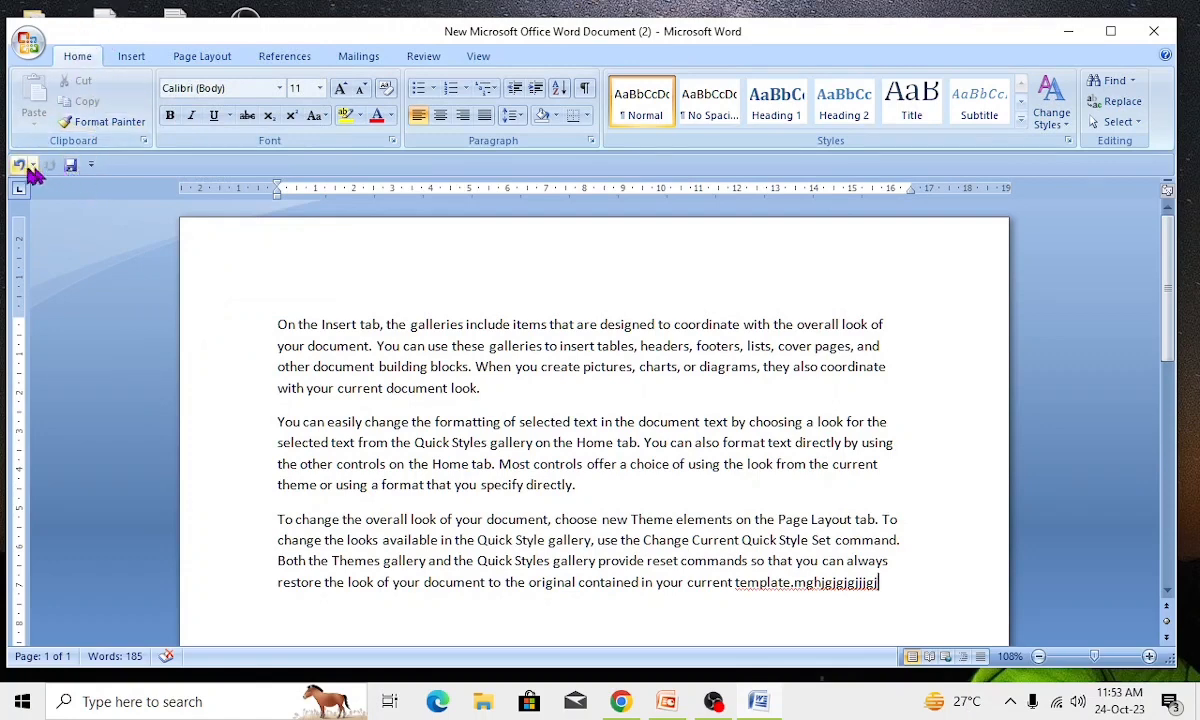
left_click(93, 166)
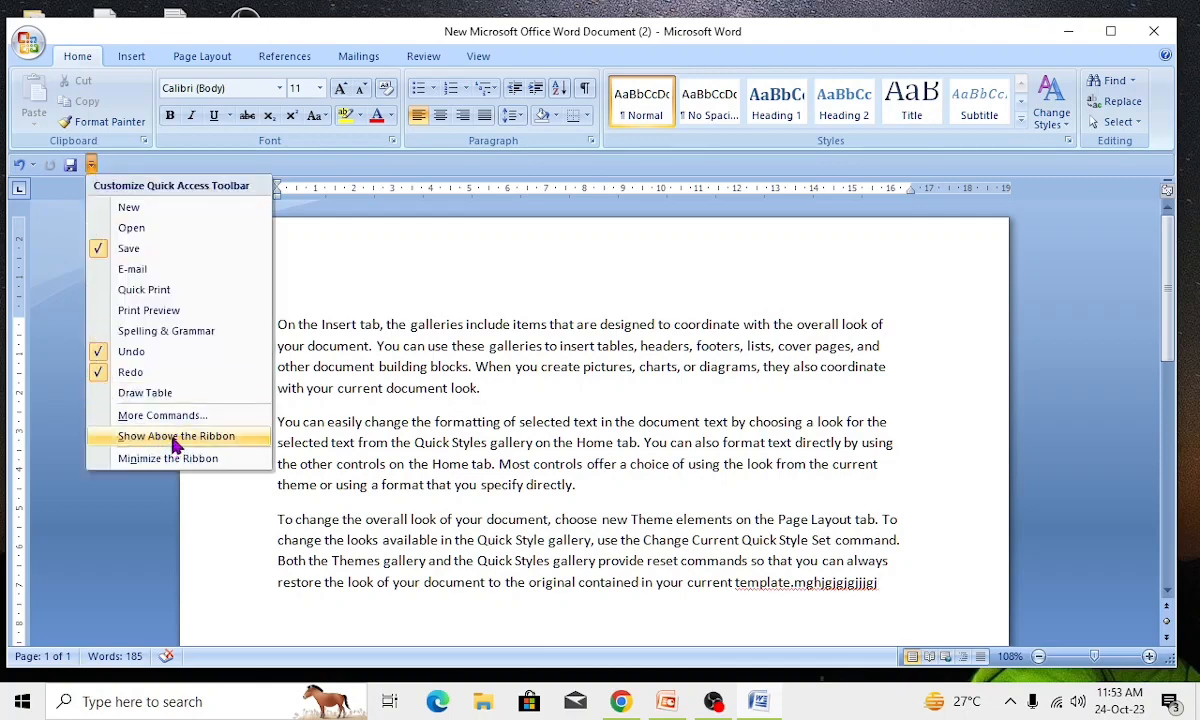
left_click(176, 440)
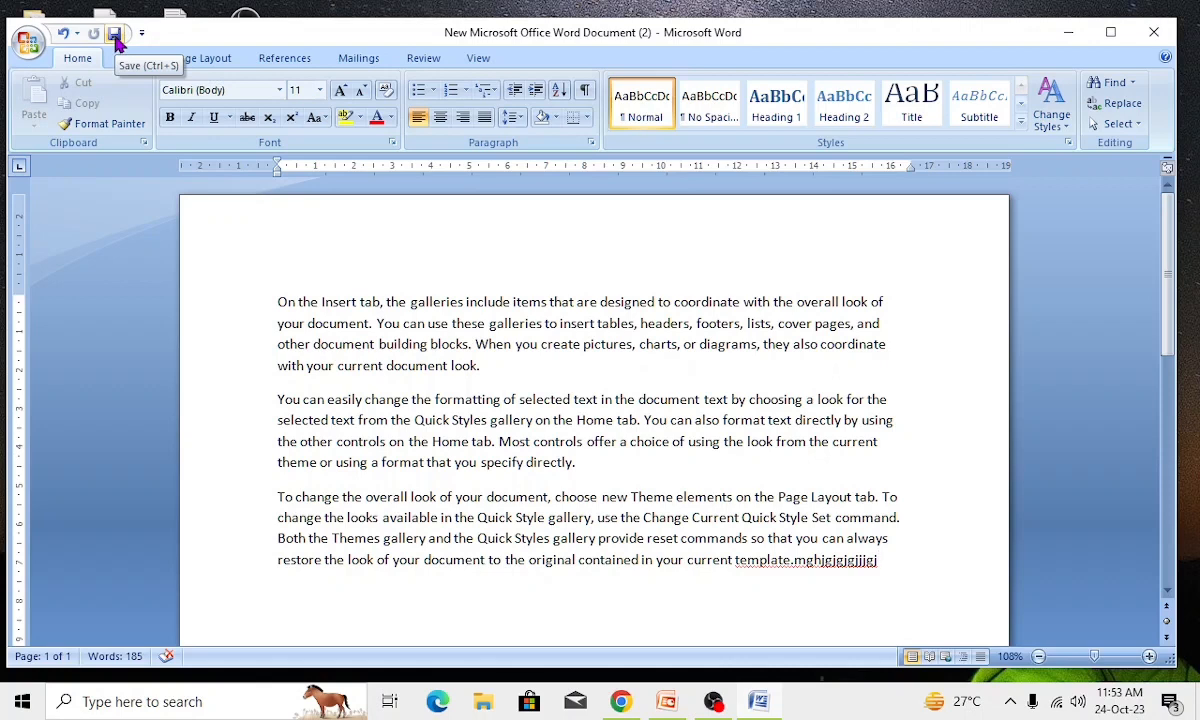
Examine the Office menu's file commands, including the Save As and Prepare options, and return to the document.
left_click(28, 44)
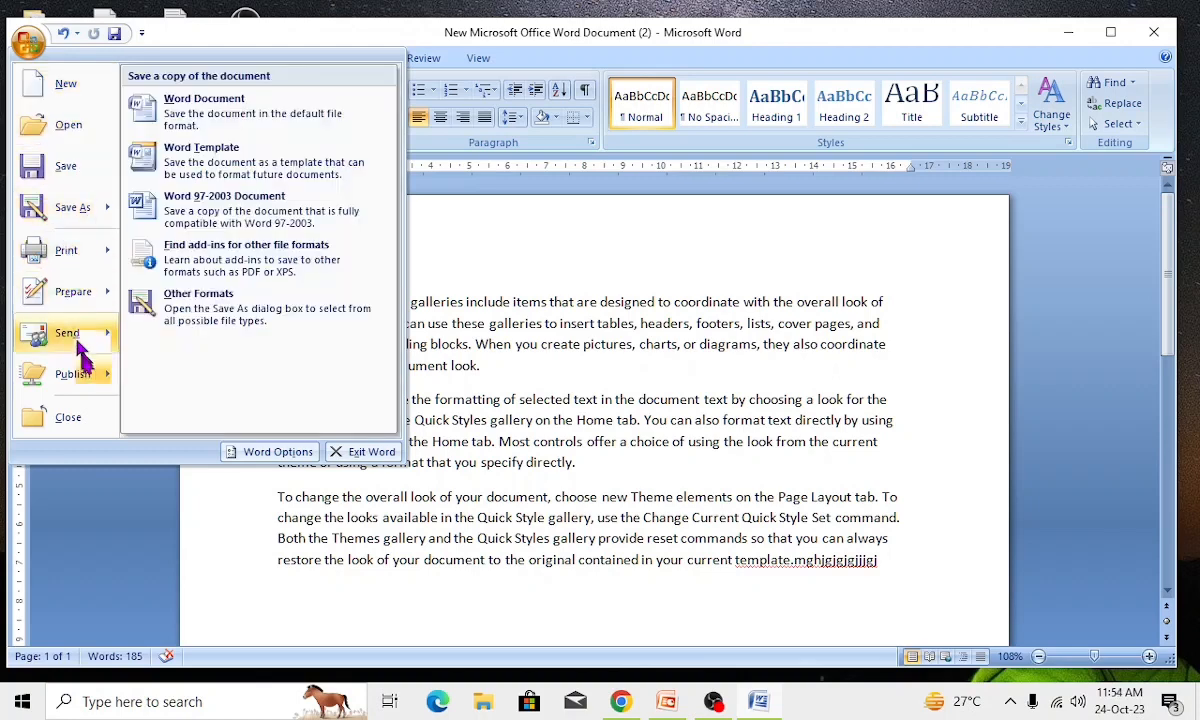
mouse_move(72, 320)
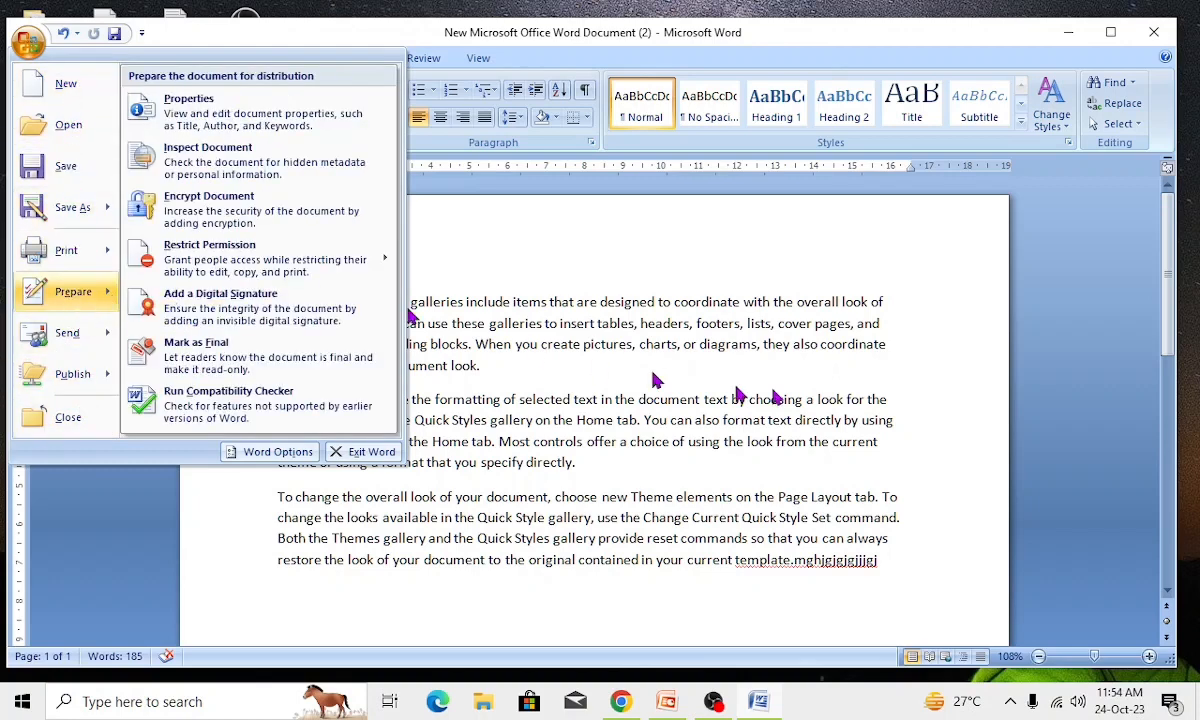
left_click(477, 305)
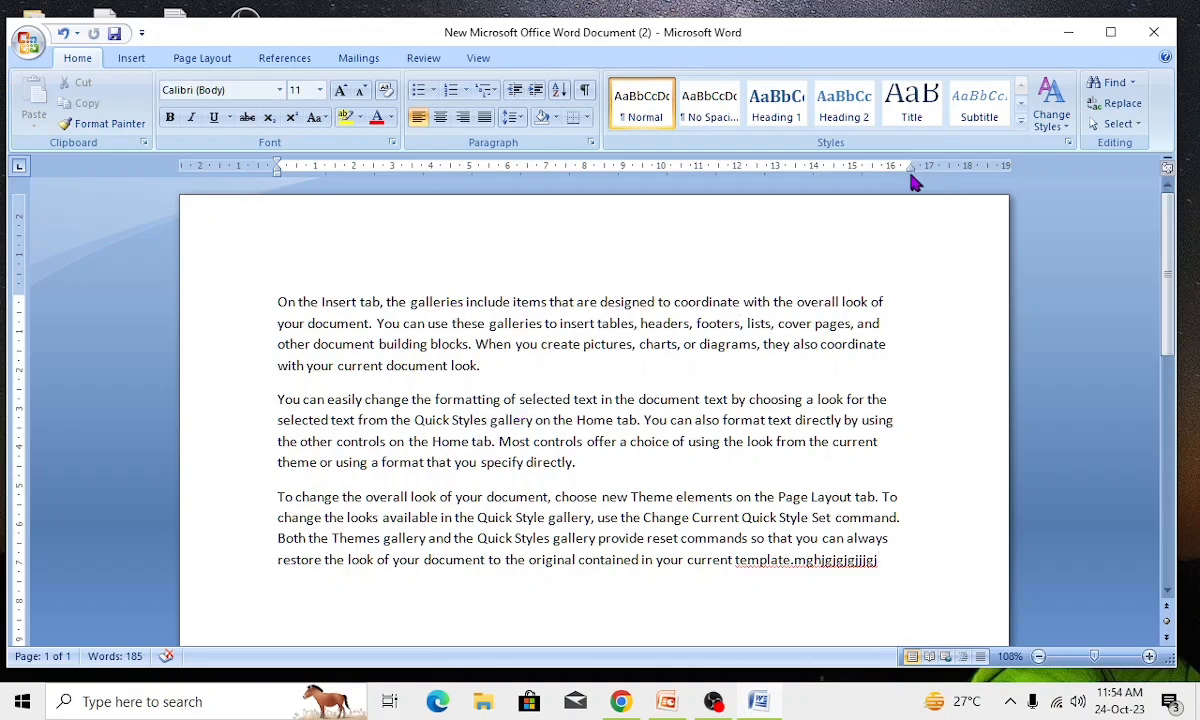
Examine the right indent and hanging indent markers on the horizontal ruler without moving them.
left_click_drag(908, 166, 912, 170)
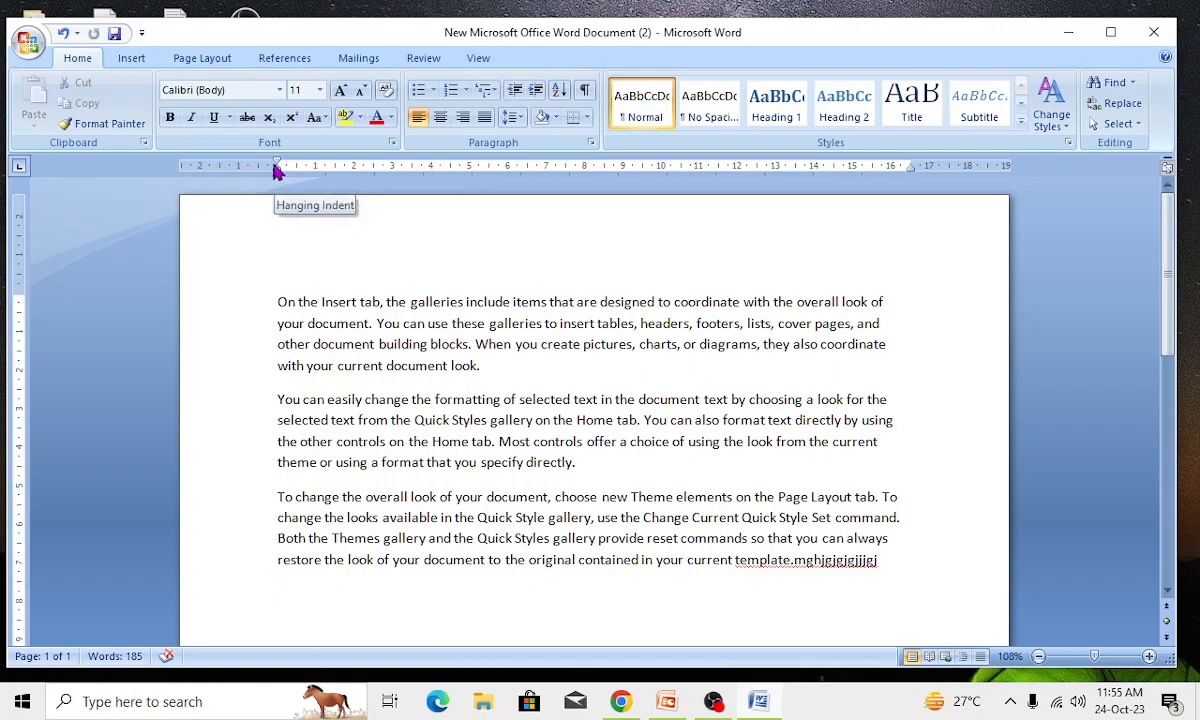
left_click_drag(279, 169, 279, 170)
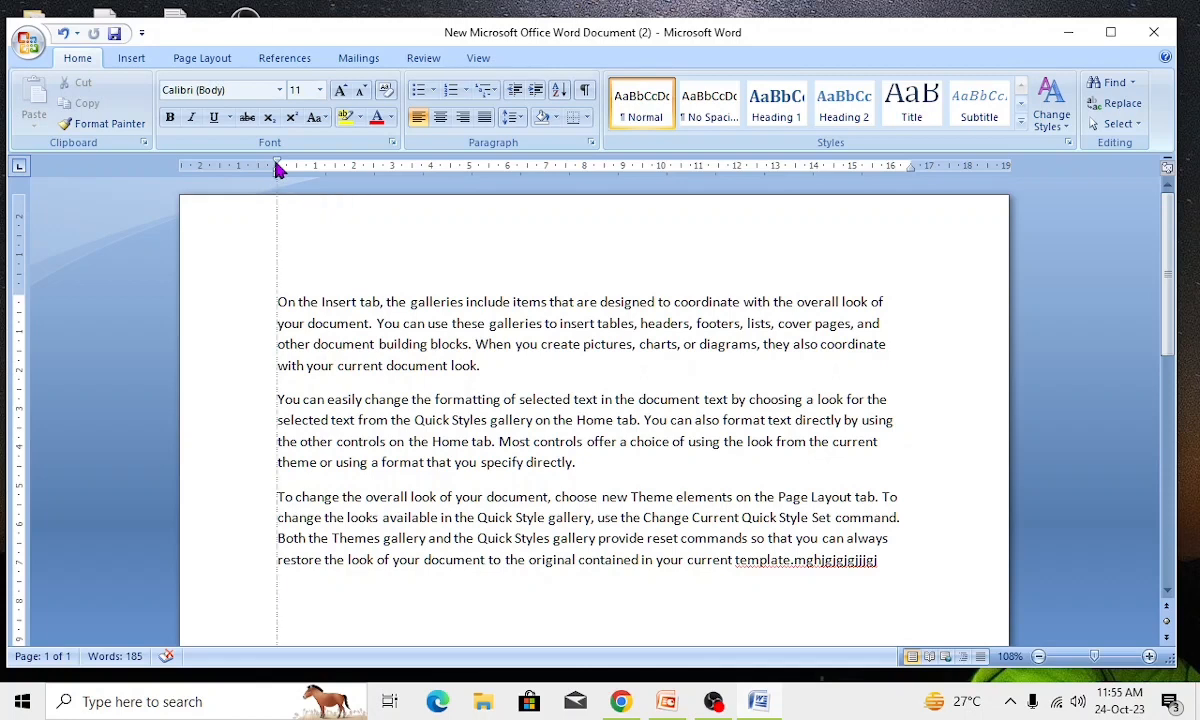
left_click_drag(279, 170, 279, 168)
left_click_drag(606, 263, 629, 190)
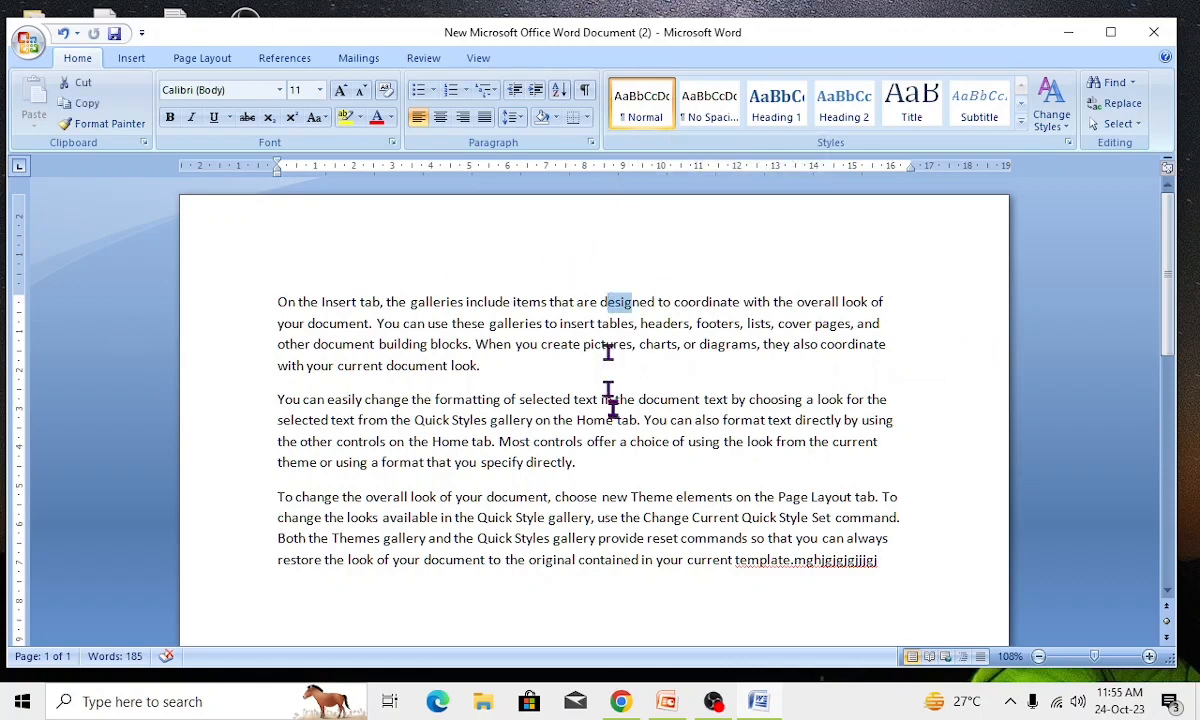
Examine the page's bottom margin boundary on the vertical ruler, and place the insertion point below the last paragraph.
scroll(613, 434, "down", 6)
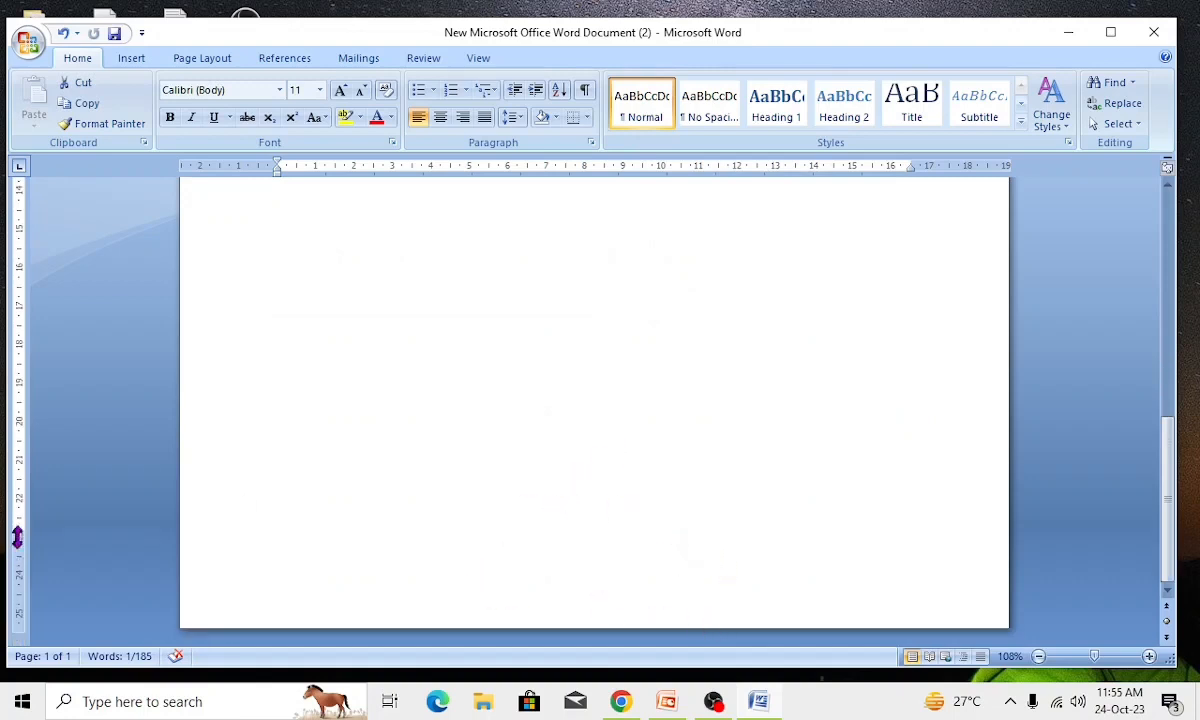
mouse_move(18, 533)
left_mouse_down()
mouse_move(20, 348)
mouse_move(24, 579)
mouse_move(22, 376)
mouse_move(27, 577)
mouse_move(16, 539)
left_mouse_up()
left_click(305, 522)
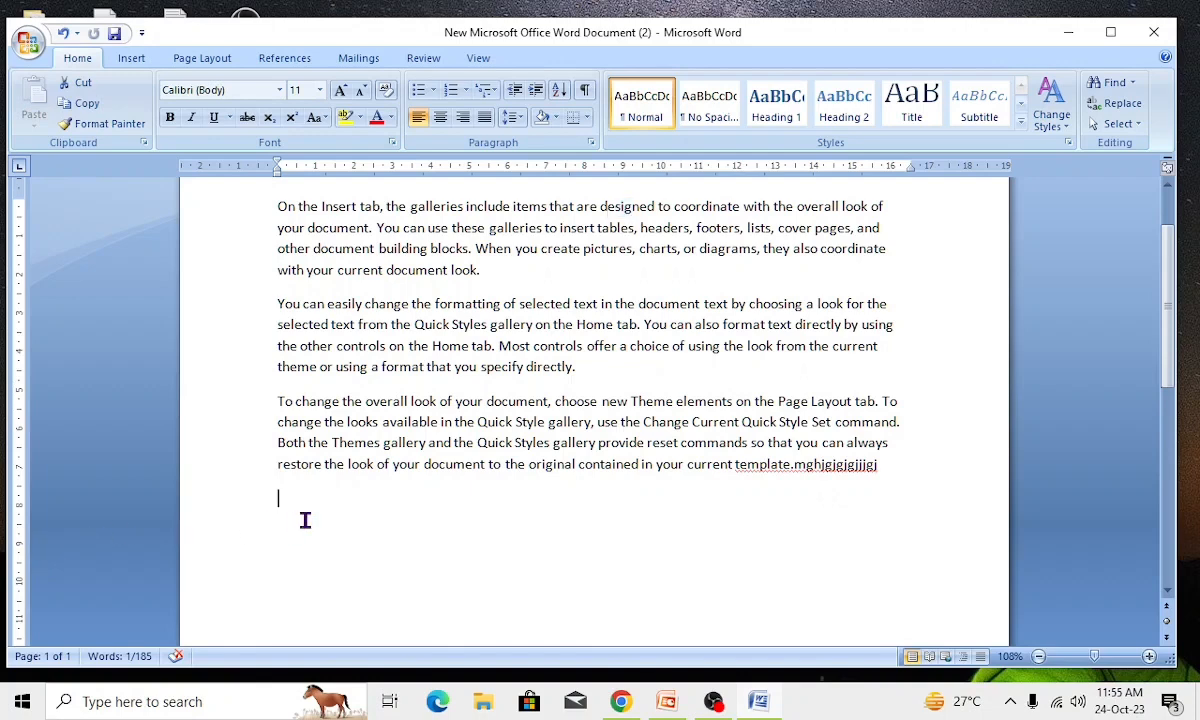
scroll(308, 517, "down", 8)
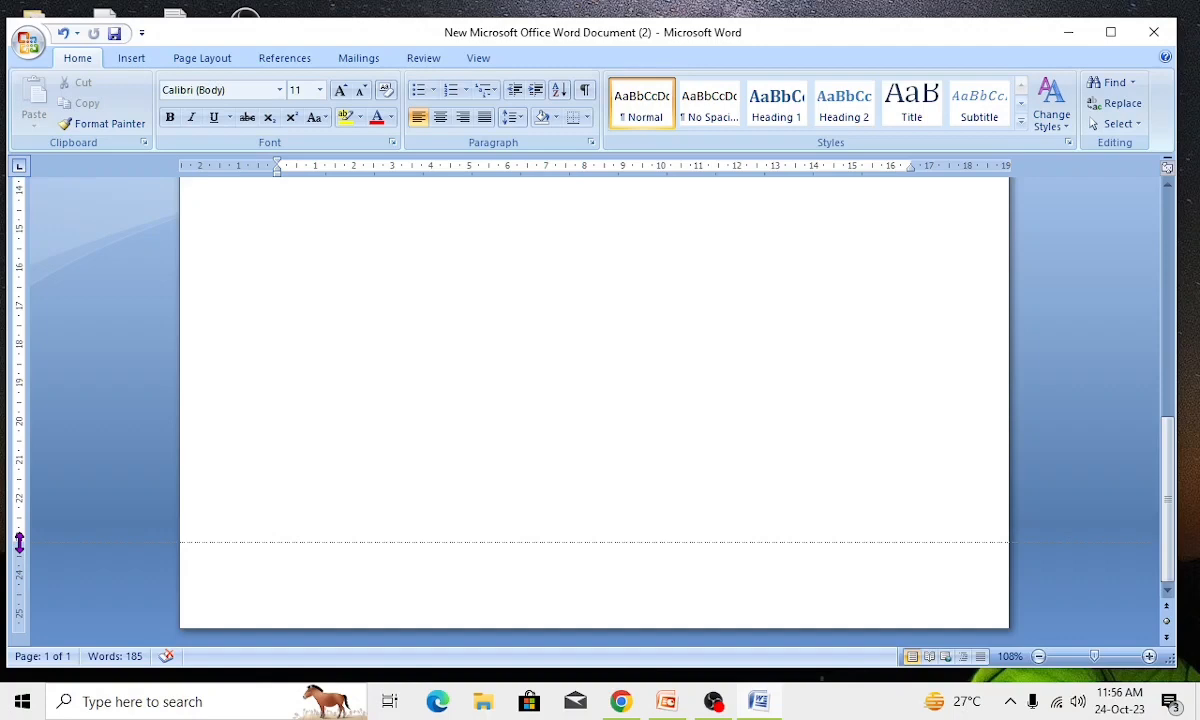
Examine the right indent marker on the horizontal ruler and the top margin boundary on the vertical ruler.
scroll(477, 365, "up", 10)
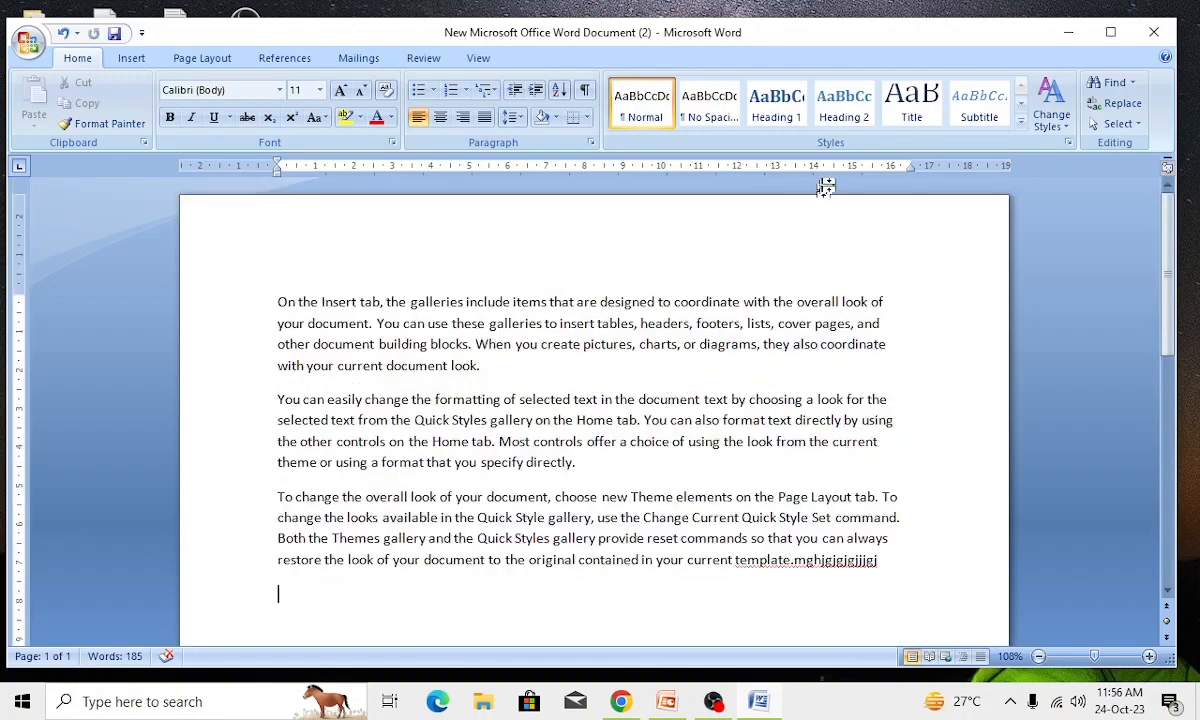
left_click_drag(912, 161, 912, 162)
left_click_drag(912, 161, 912, 162)
left_click_drag(21, 297, 21, 298)
left_click_drag(25, 308, 24, 305)
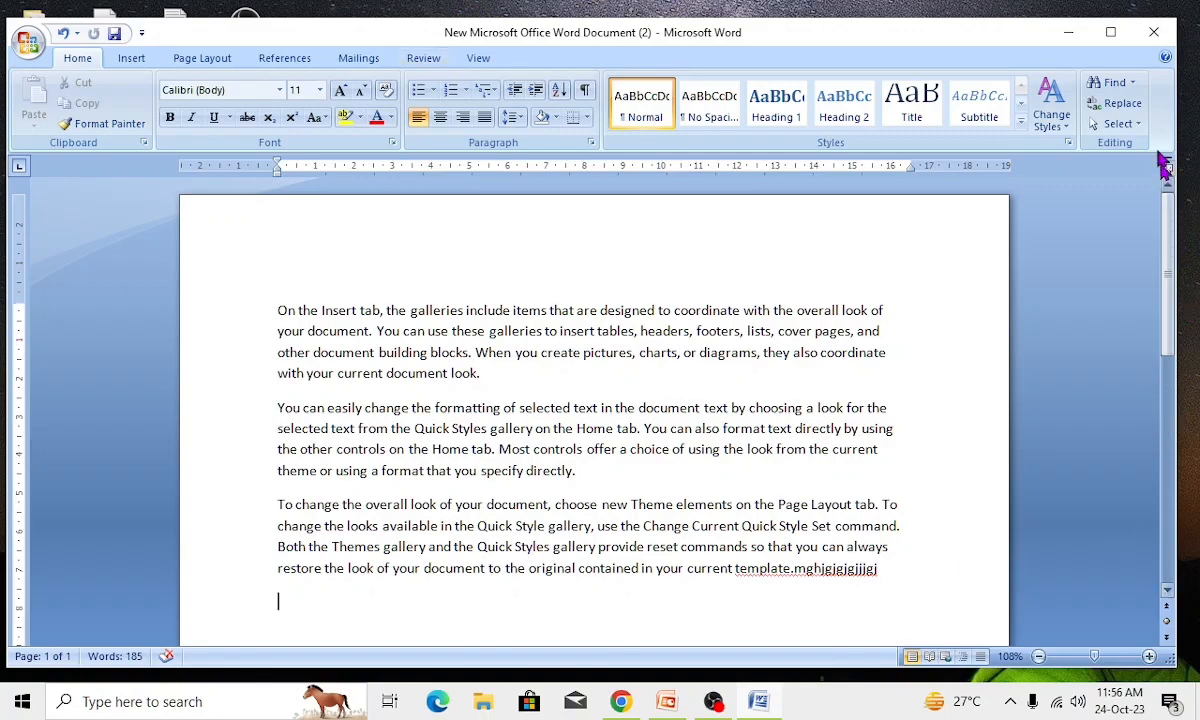
Extend the document to 18 pages by inserting repeated page breaks below the last paragraph.
left_click_drag(1172, 268, 1194, 226)
scroll(866, 527, "down", 10)
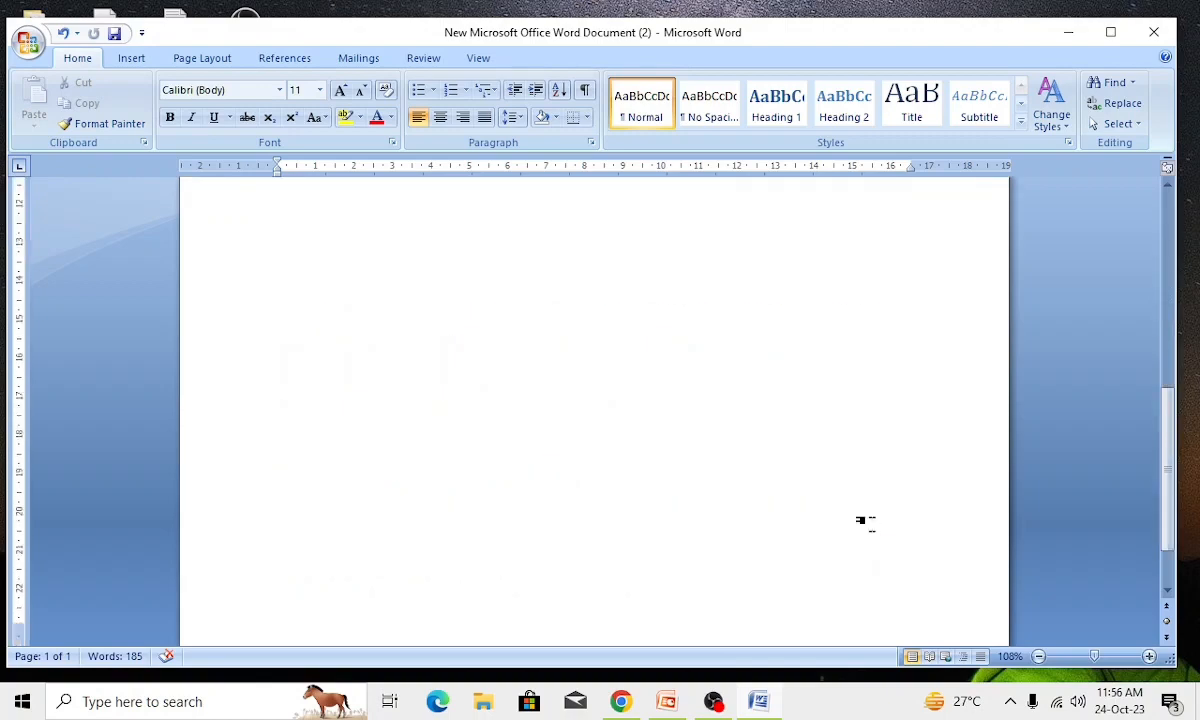
scroll(866, 527, "up", 10)
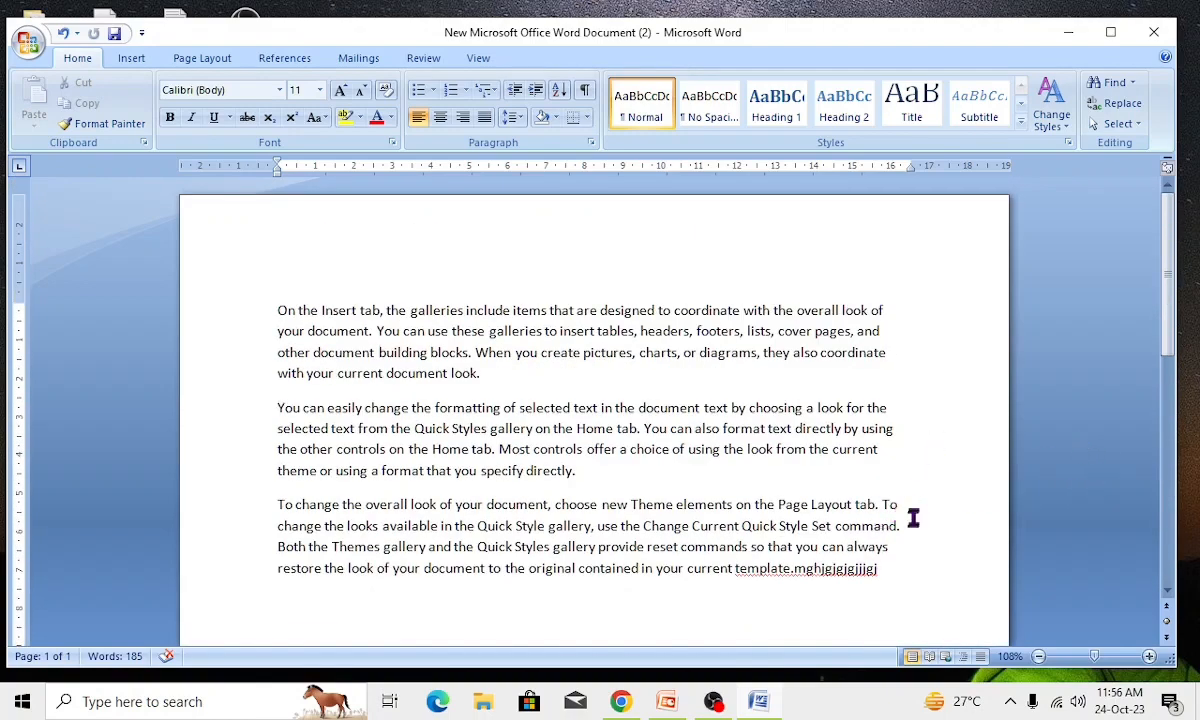
scroll(880, 563, "down", 5)
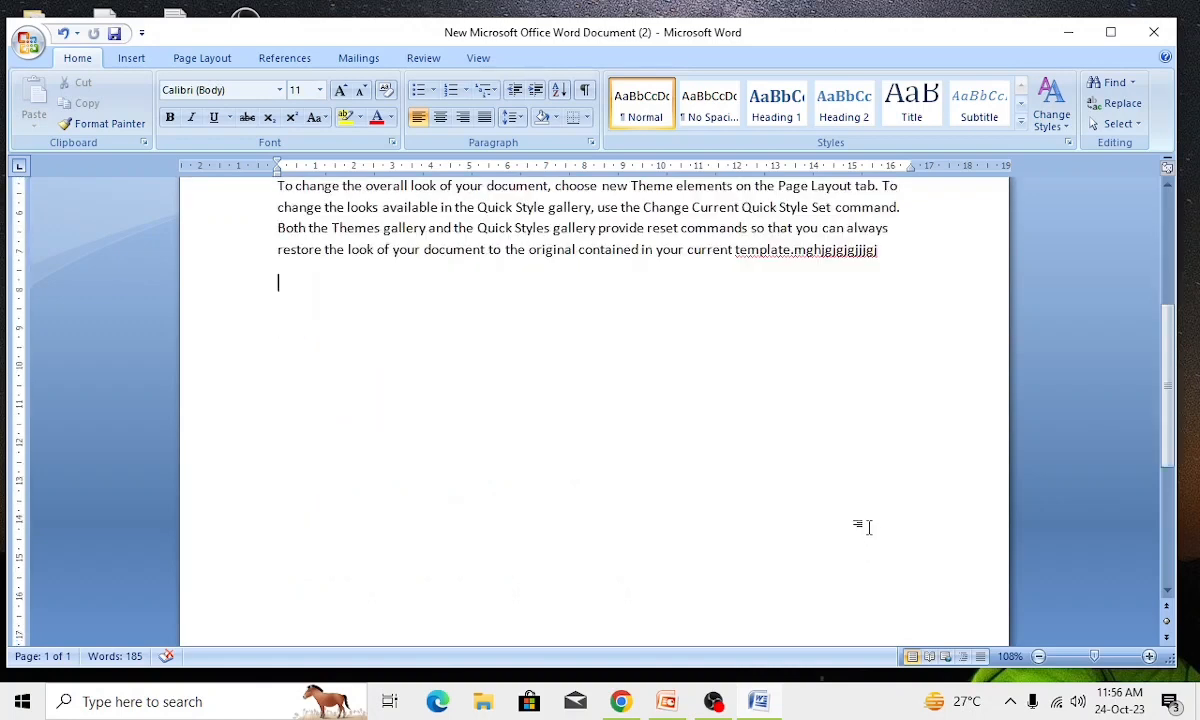
key("ctrl+Return")
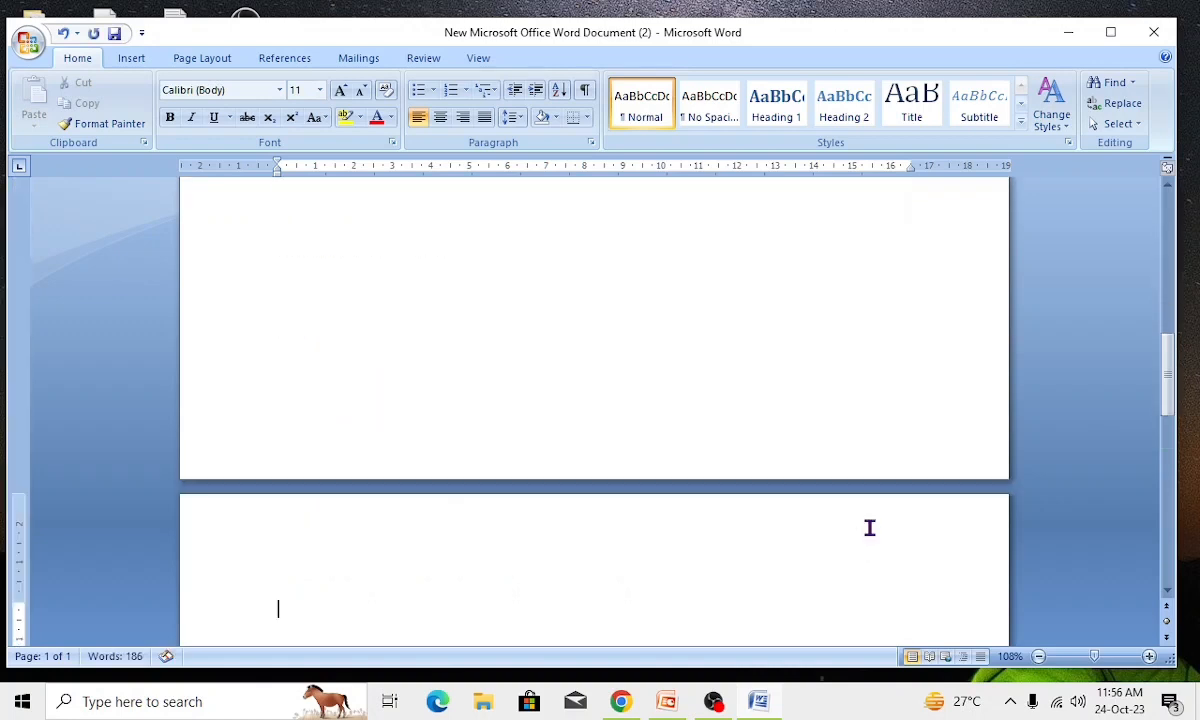
scroll(1040, 325, "up", 10)
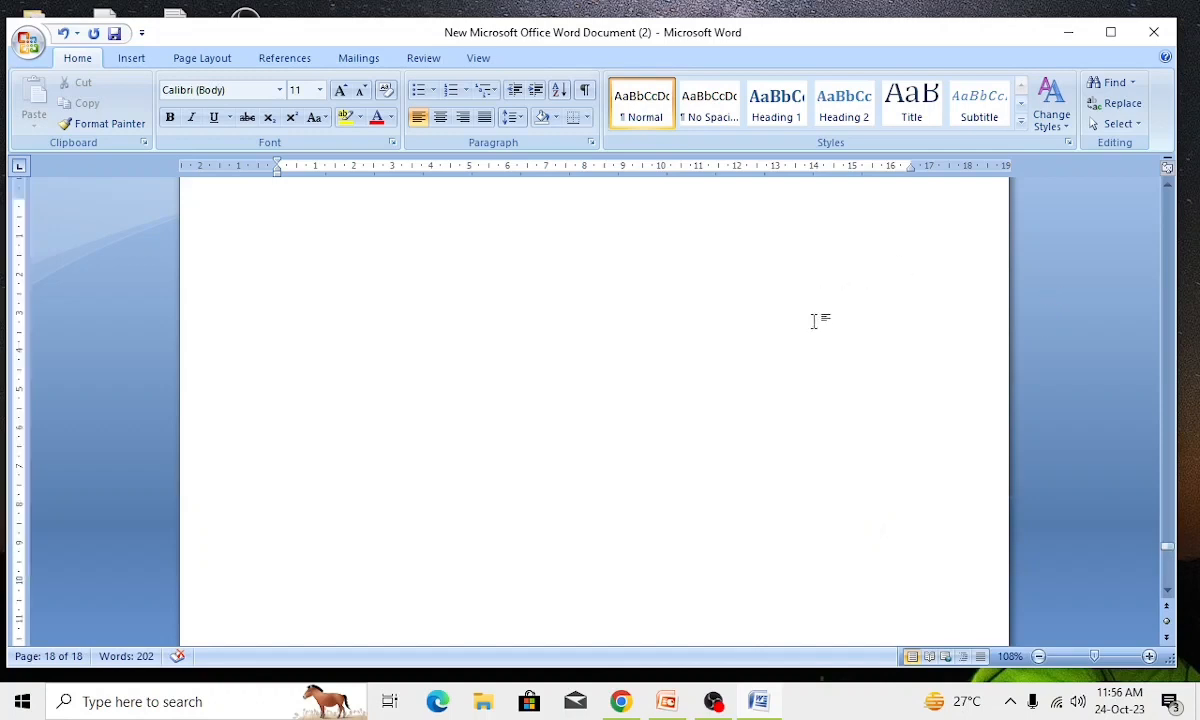
scroll(1095, 440, "up", 3)
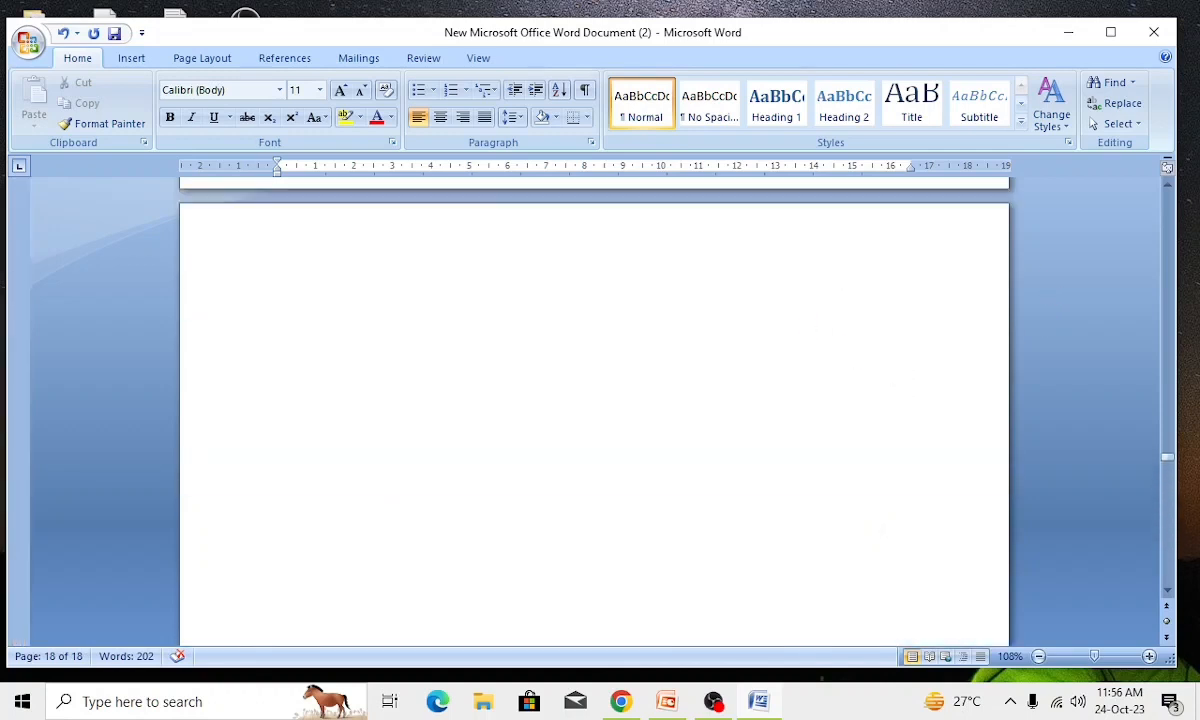
Browse vertically between the first and last pages, moving both in small increments and across the whole document.
left_click_drag(1170, 452, 1168, 192)
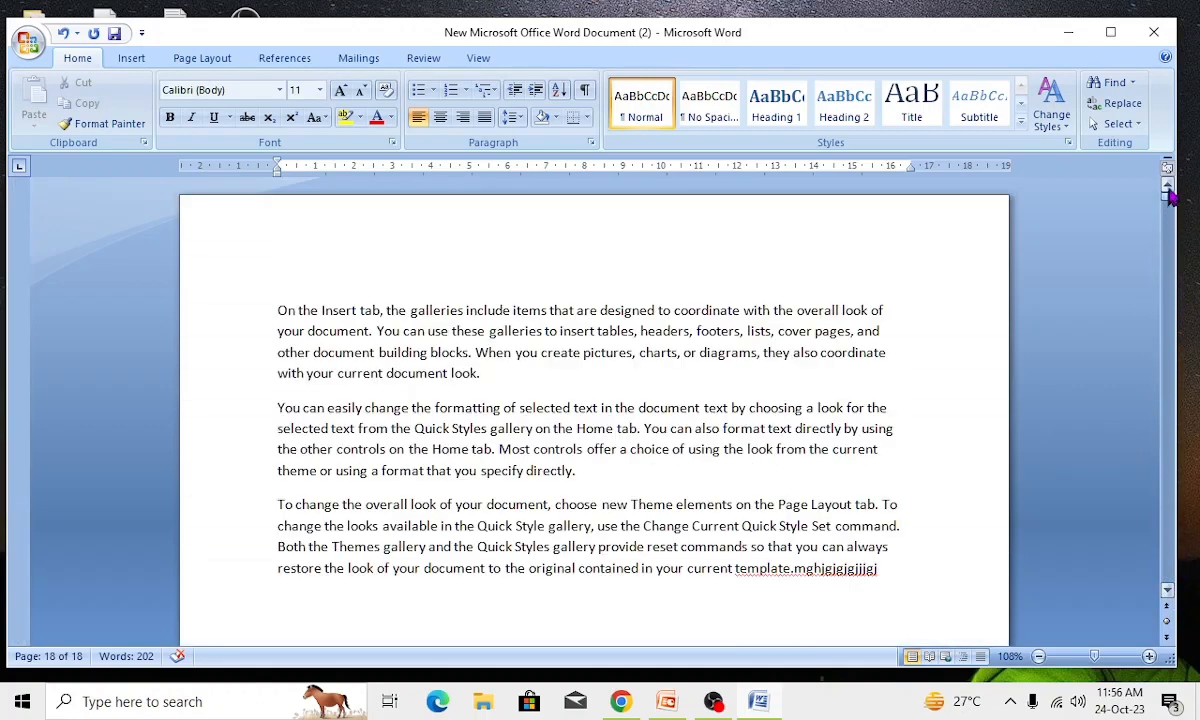
left_click(1167, 592)
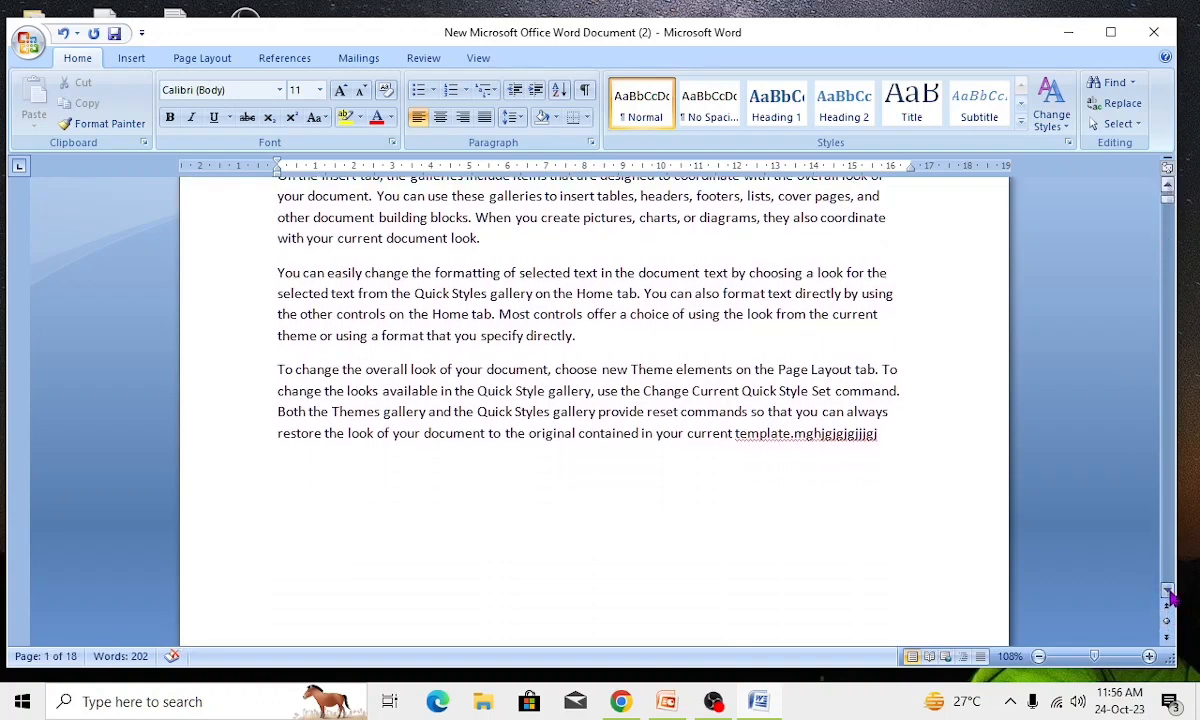
left_click(1168, 192)
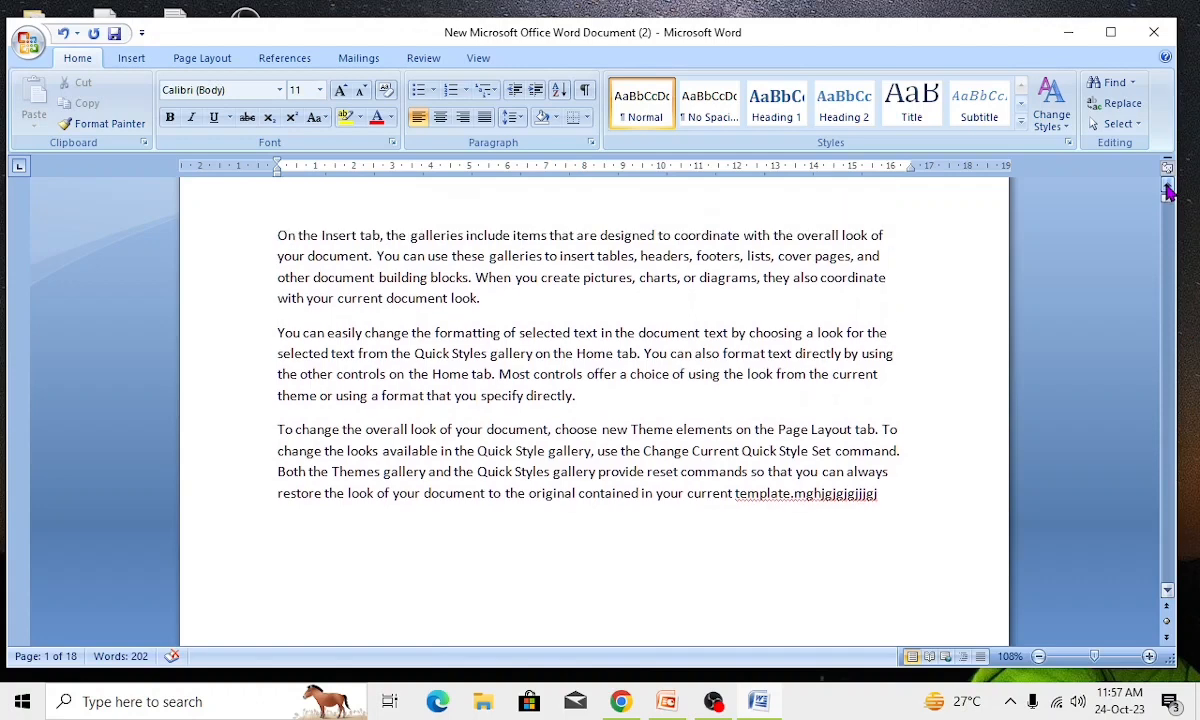
left_click(1168, 190)
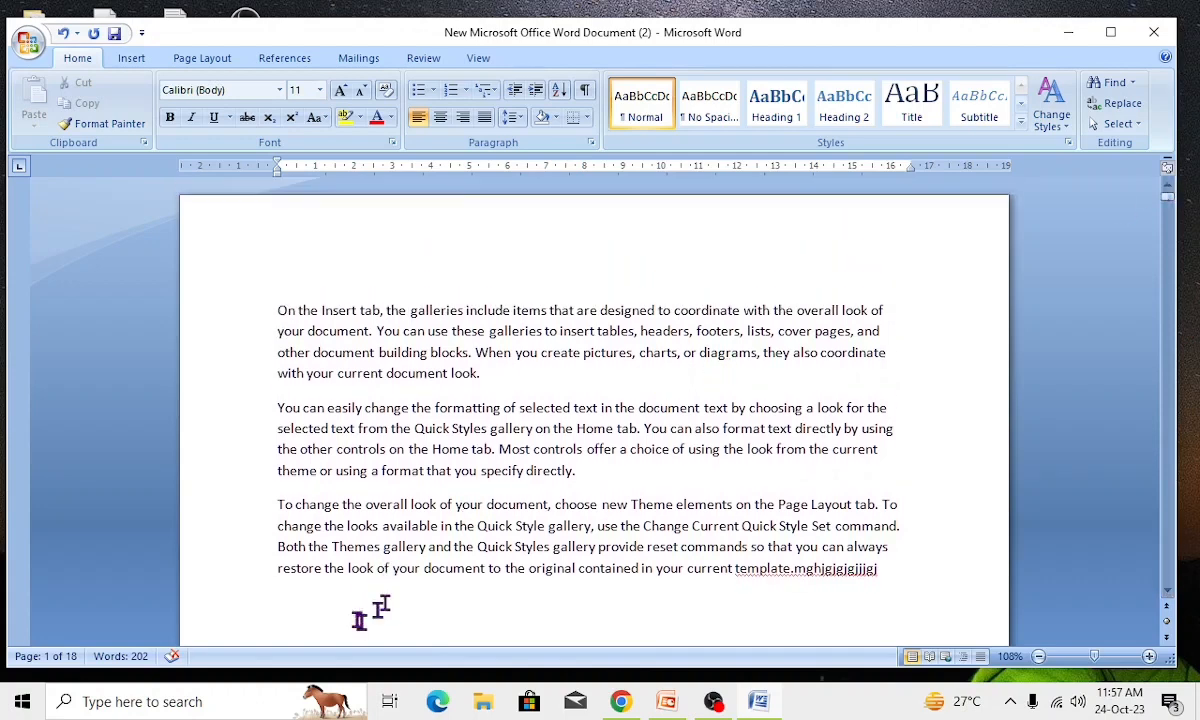
left_click_drag(1167, 197, 1168, 570)
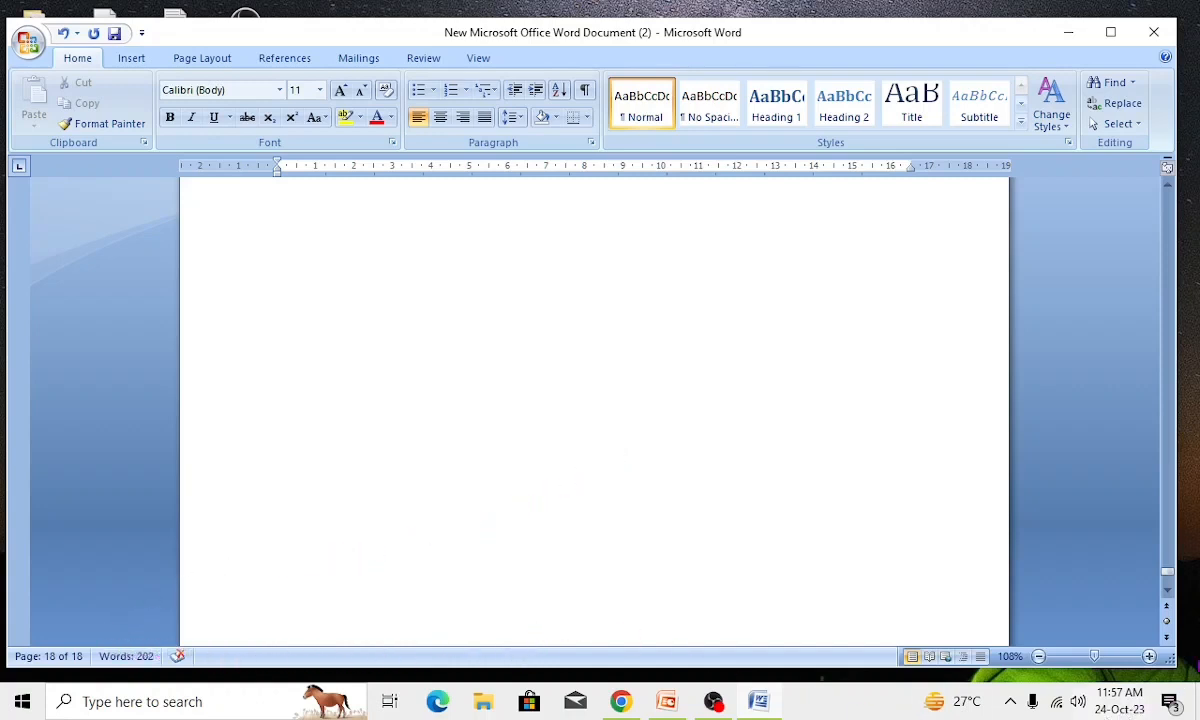
Magnify the document to 160% and view the page from one side edge to the other.
left_click(1150, 658)
left_click(1150, 658)
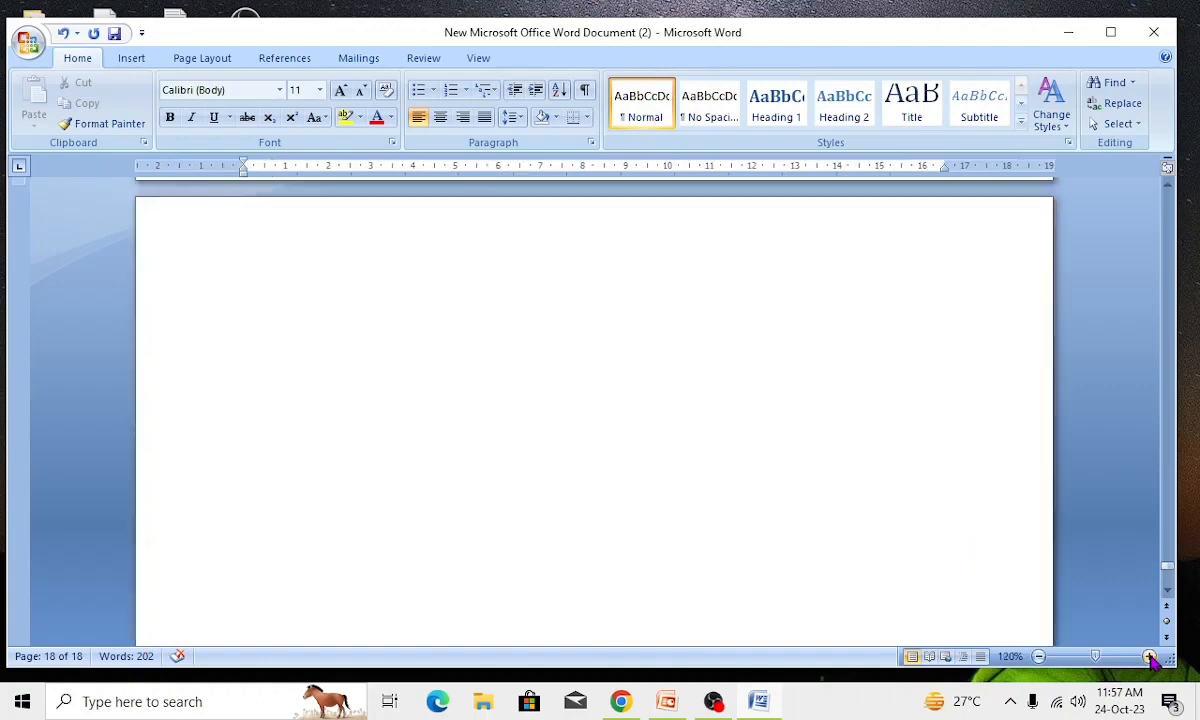
left_click(1150, 658)
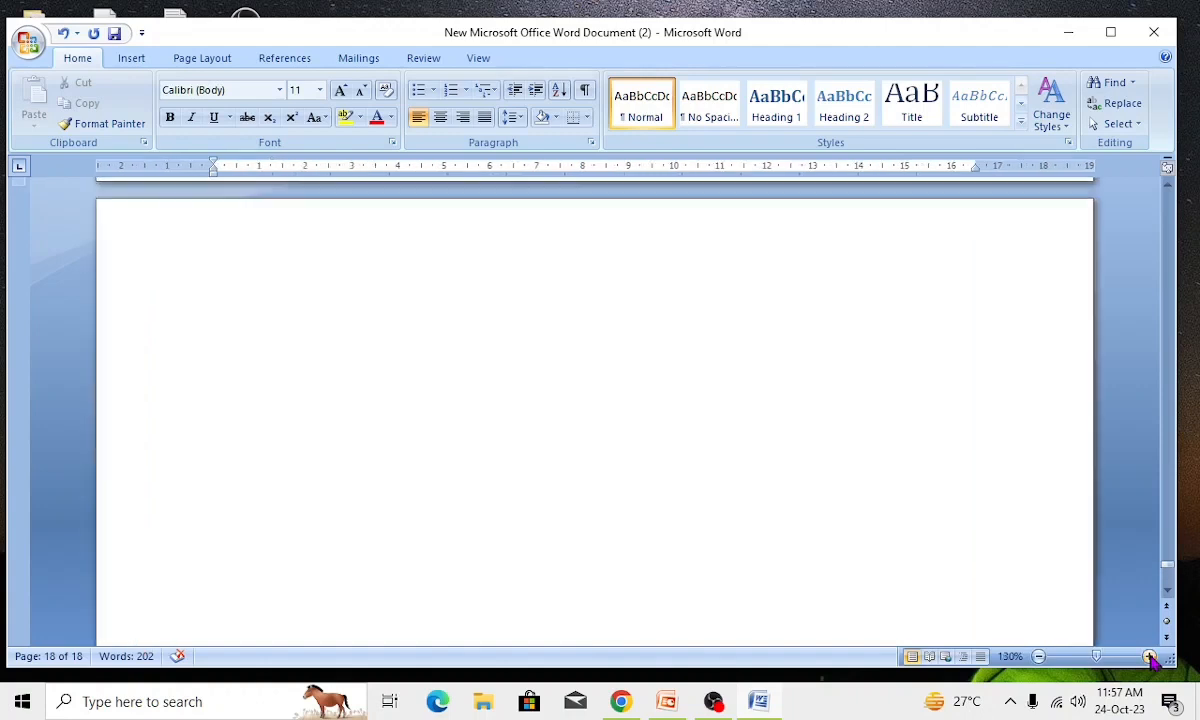
left_click(1150, 658)
left_click(1150, 658)
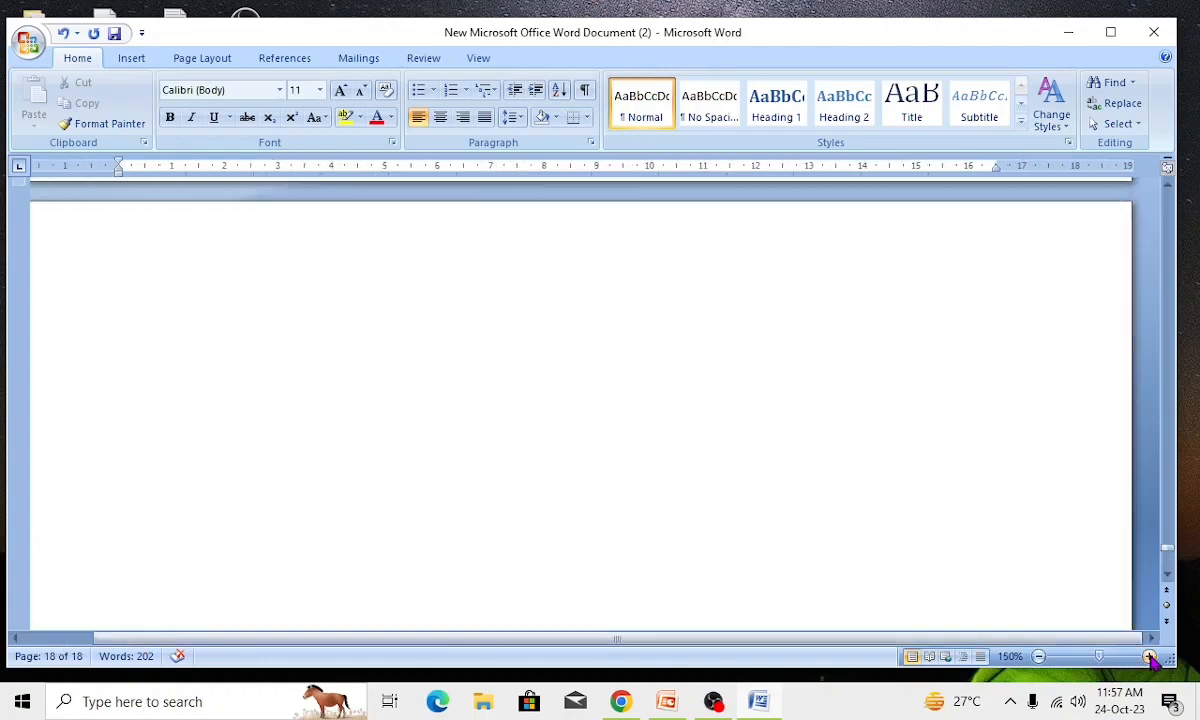
left_click(1150, 658)
left_click_drag(1112, 640, 1165, 650)
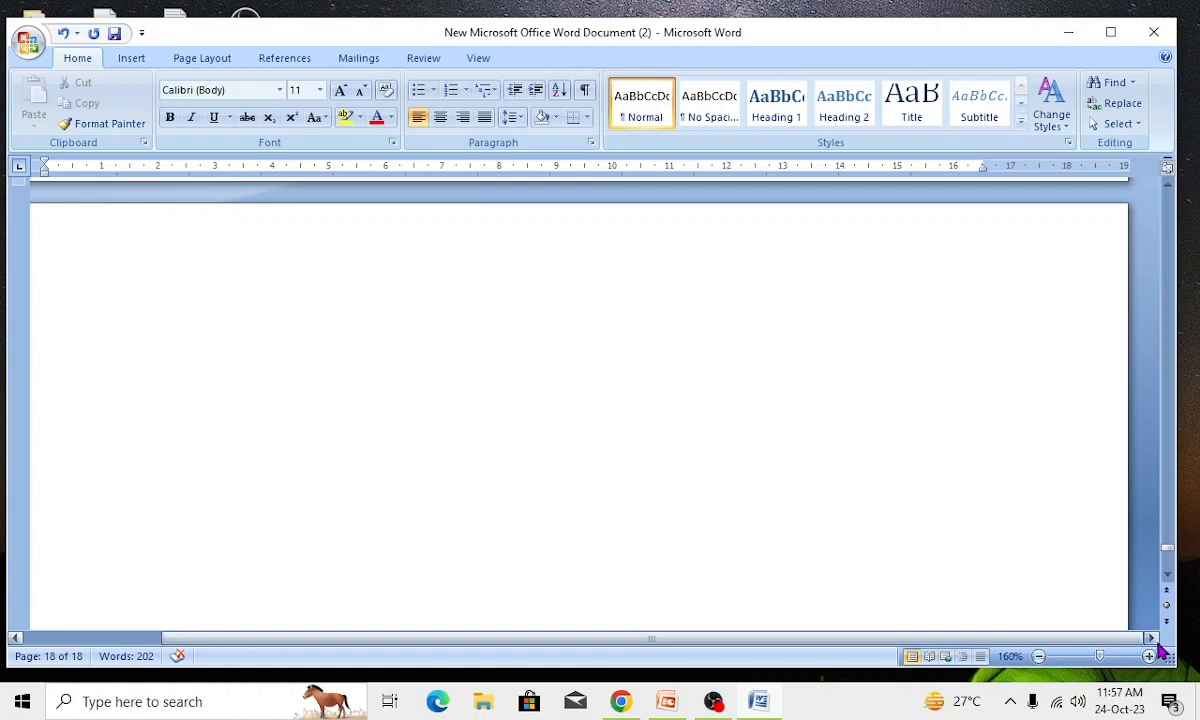
left_click(22, 638)
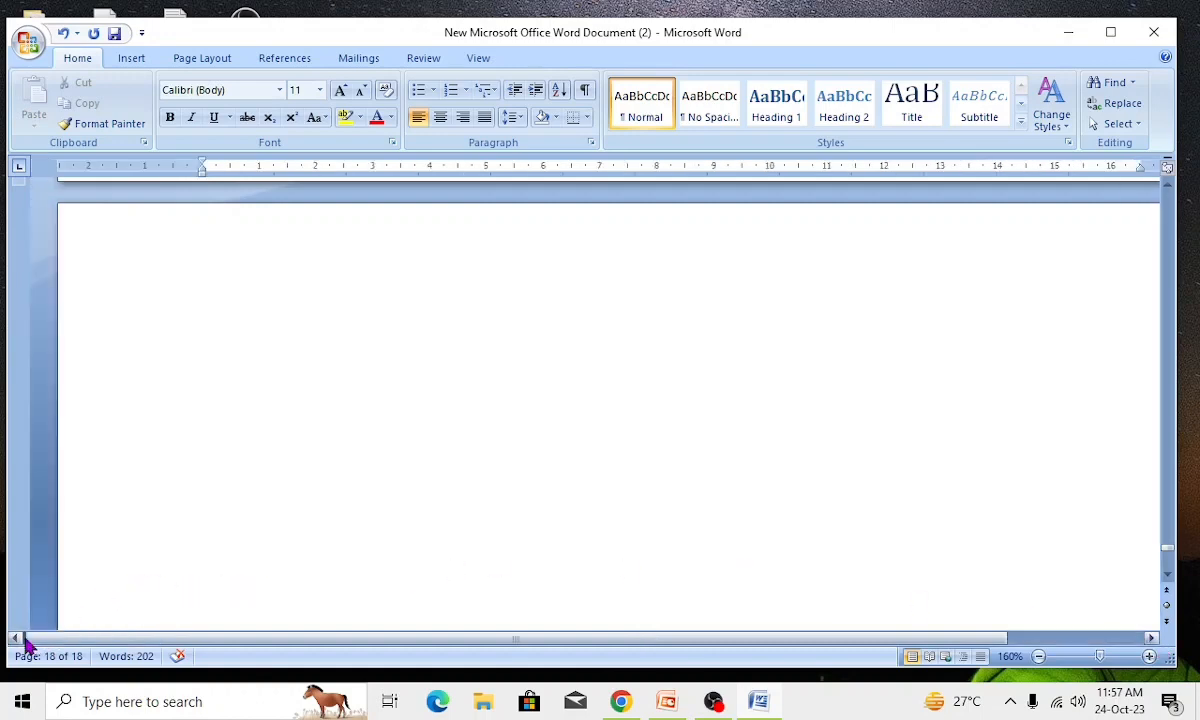
mouse_move(70, 640)
left_mouse_down()
mouse_move(396, 645)
mouse_move(336, 671)
mouse_move(138, 638)
mouse_move(83, 645)
left_mouse_up()
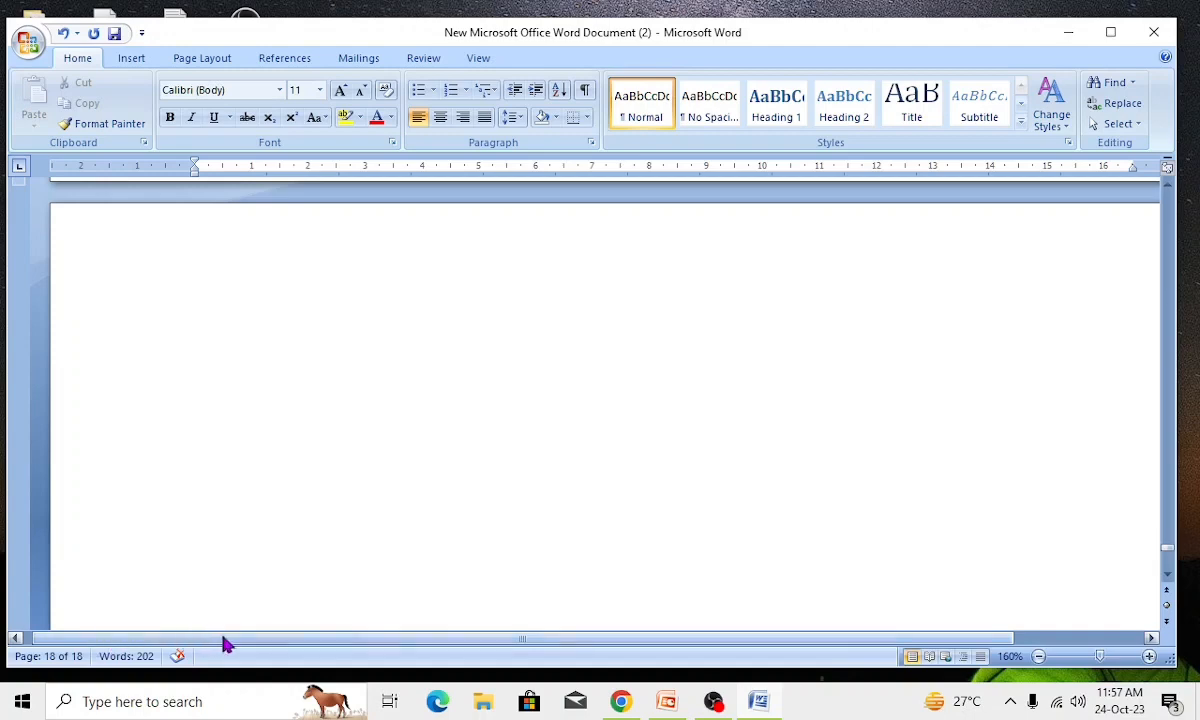
Reduce the document's zoom level to 100%.
left_click(1038, 657)
left_click(1038, 657)
left_click(1038, 657)
left_click(1038, 657)
left_click(1038, 657)
left_click(1038, 657)
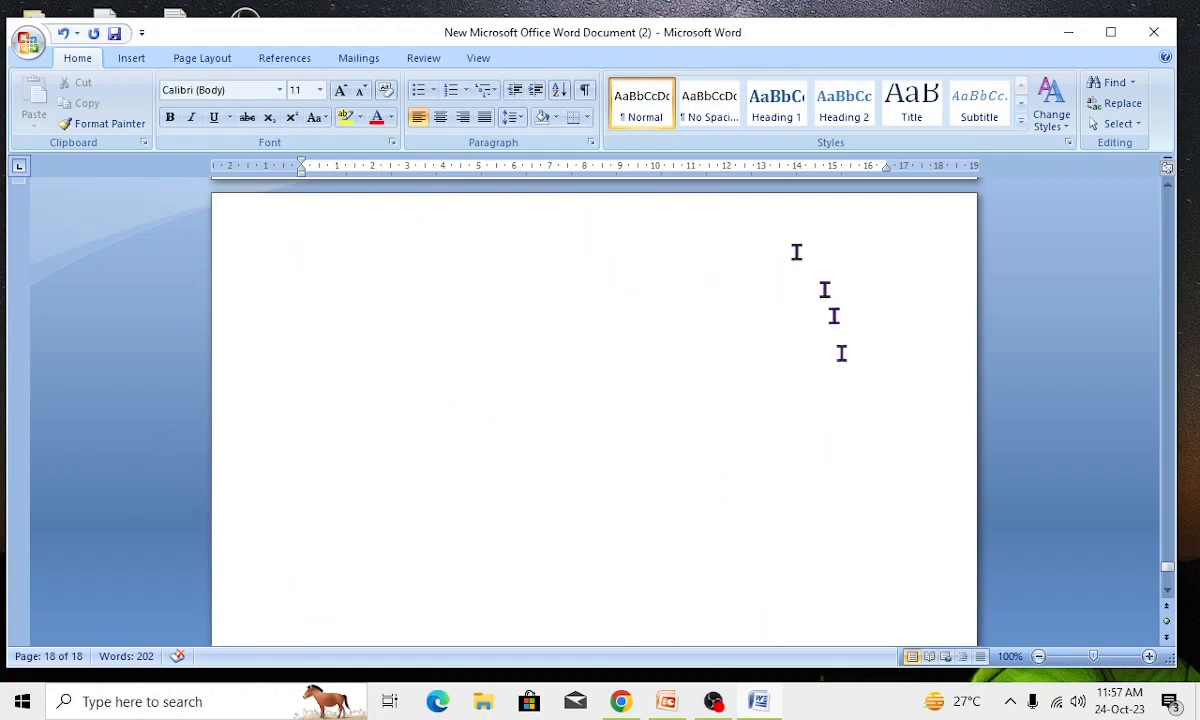
Enter the sample text "8yo=\utlp[lp[i[oiy8" on the last page and delete it again.
type("8yo=\\utlp[lp[i[oiy8")
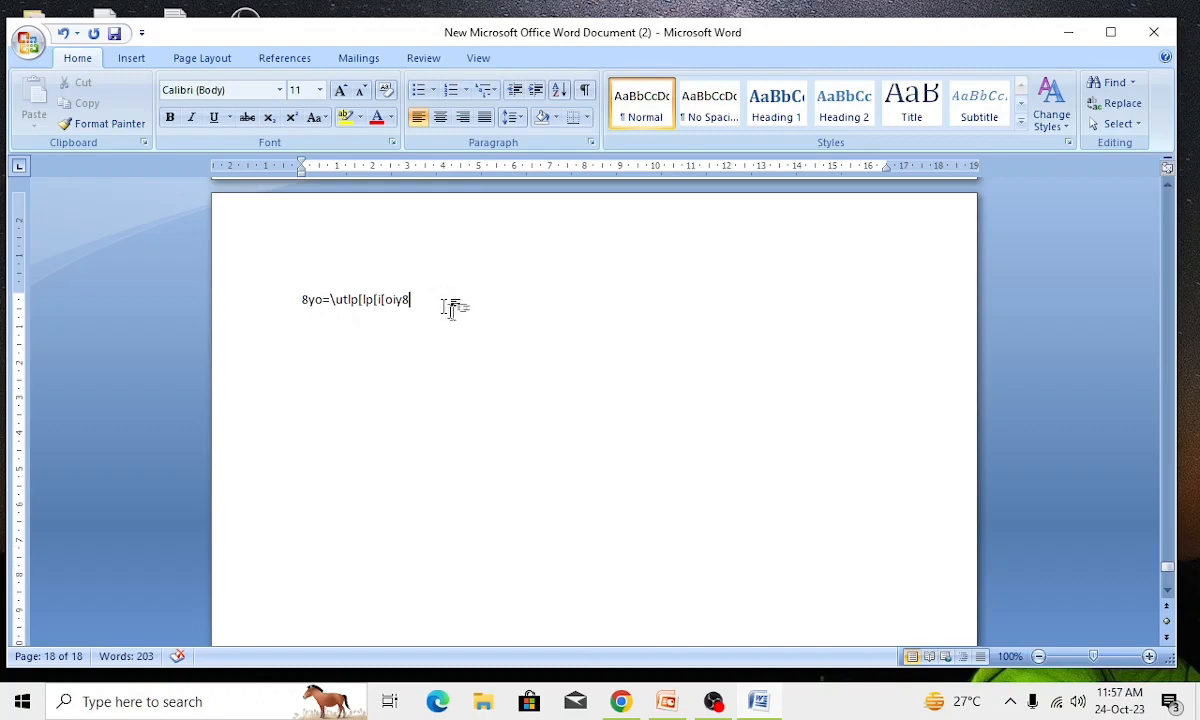
left_click(42, 303)
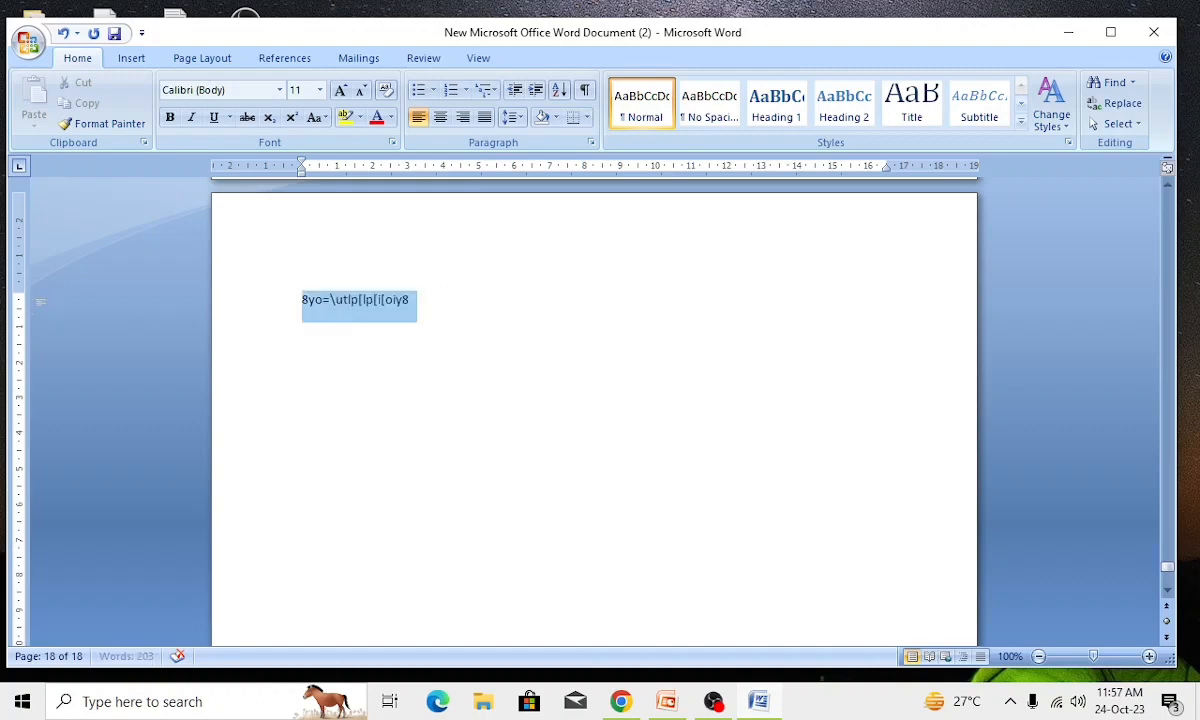
key("Delete")
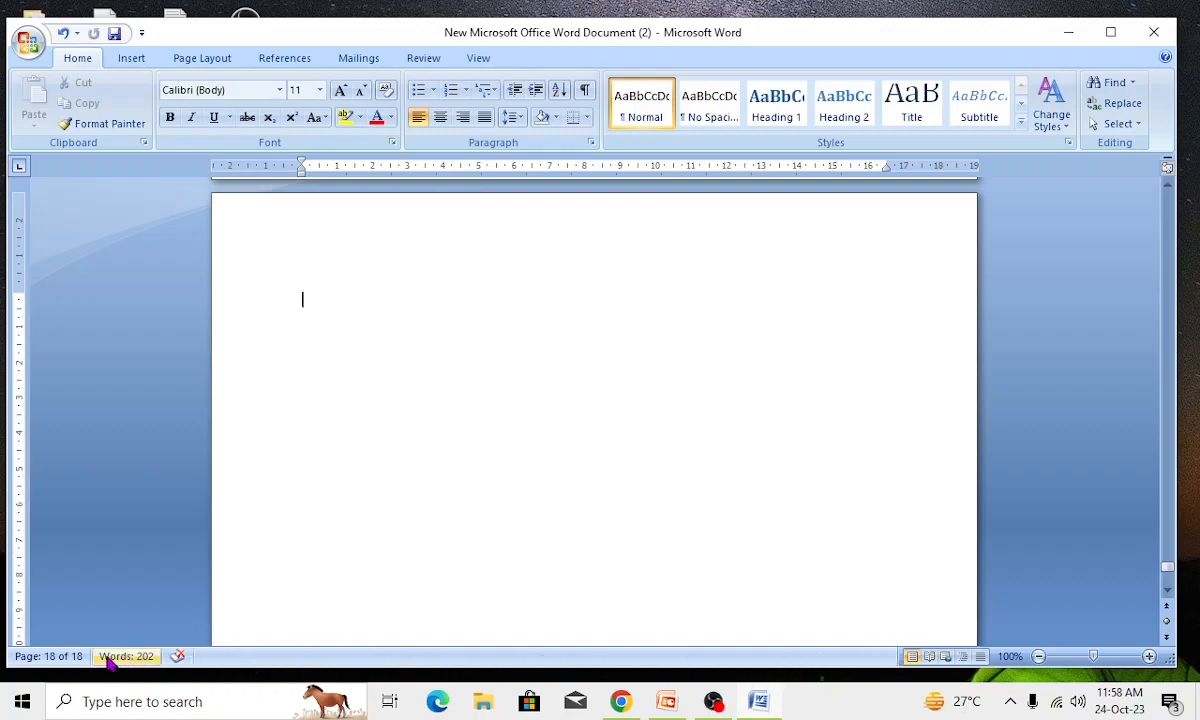
Select the first line of the document to check its page number and word count, and clear the selection.
scroll(423, 413, "up", 7)
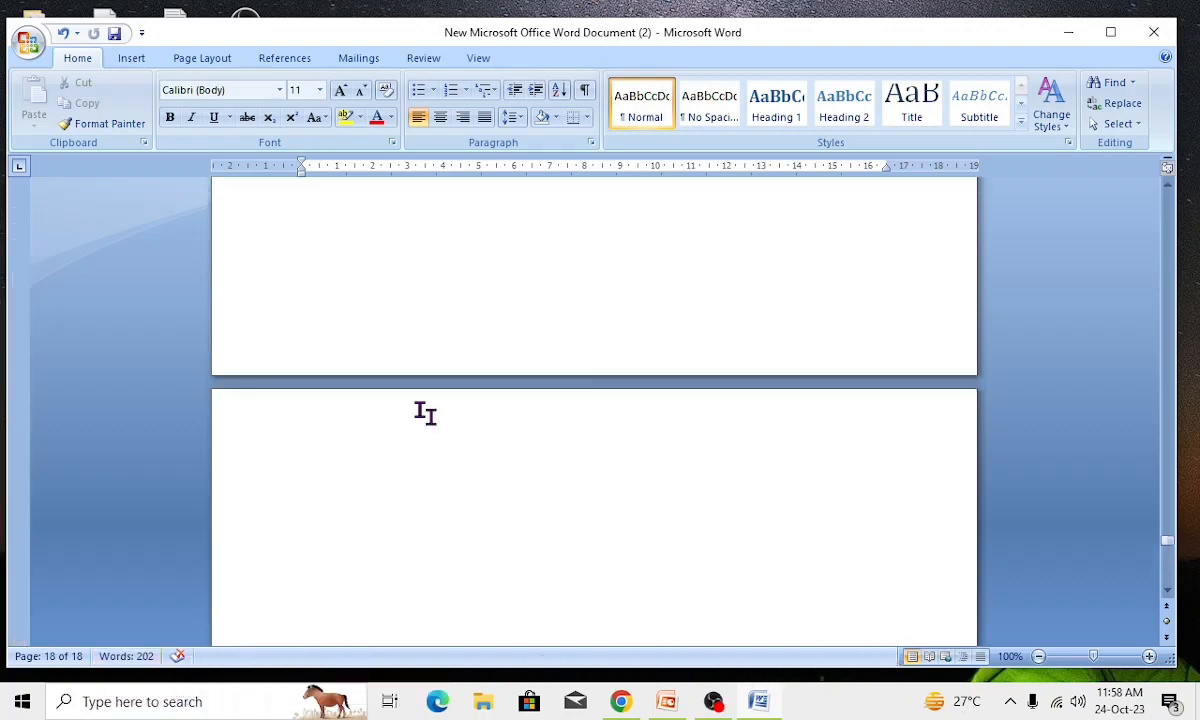
key("ctrl+Home")
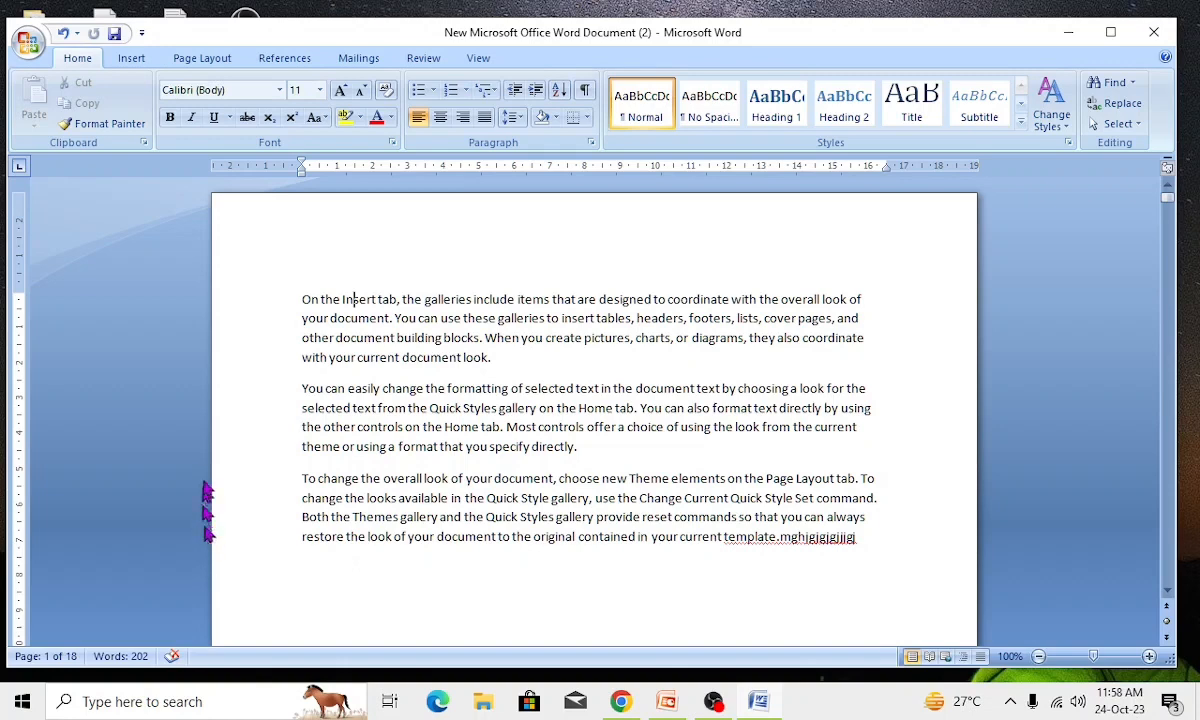
left_click(250, 299)
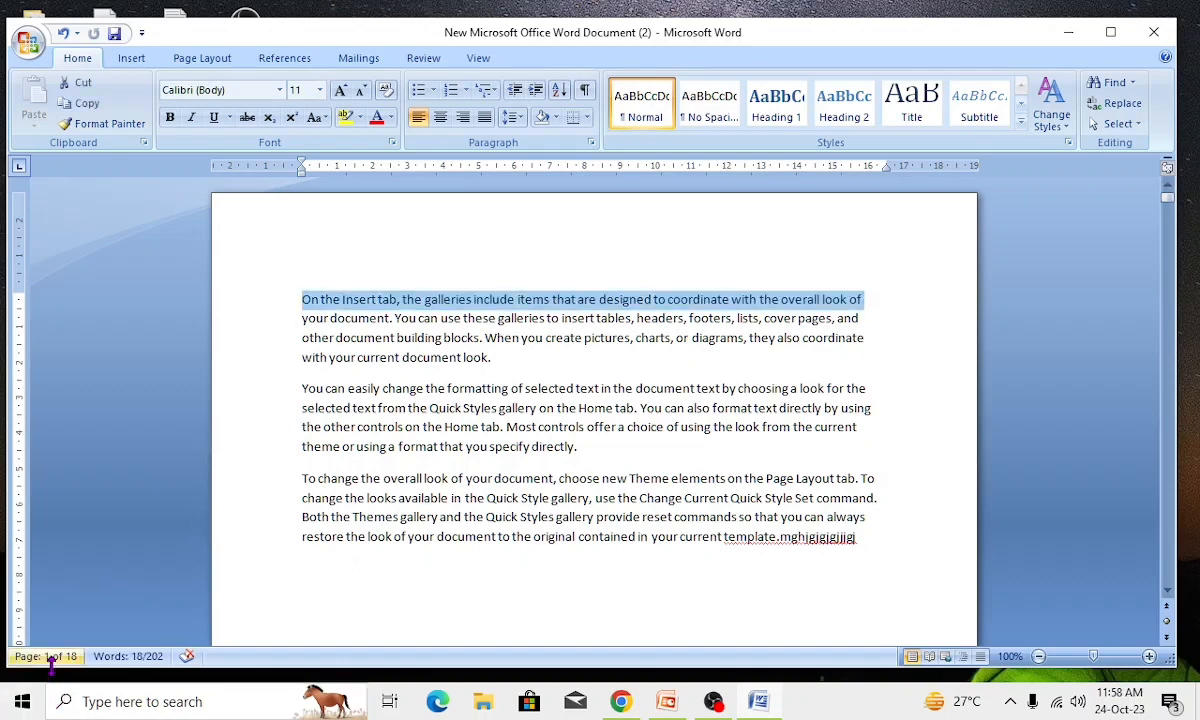
left_click(378, 520)
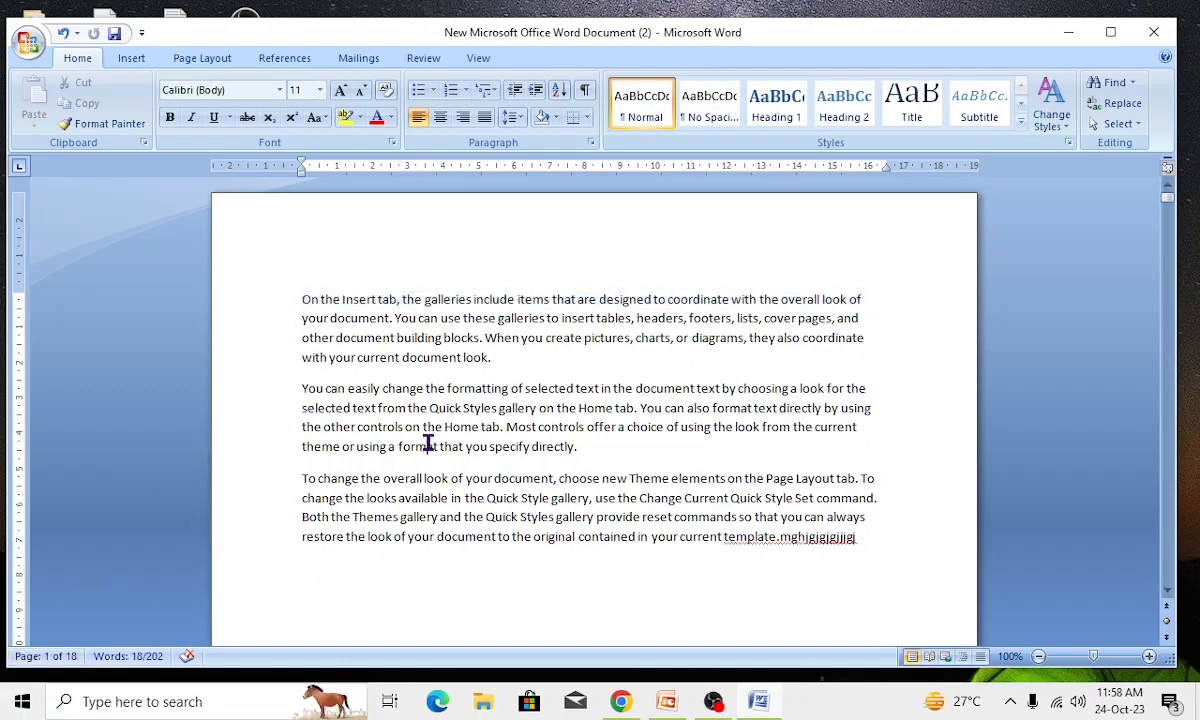
Make the first line of the opening paragraph bold and deselect it.
left_click(286, 301)
key("ctrl+b")
left_click(376, 299)
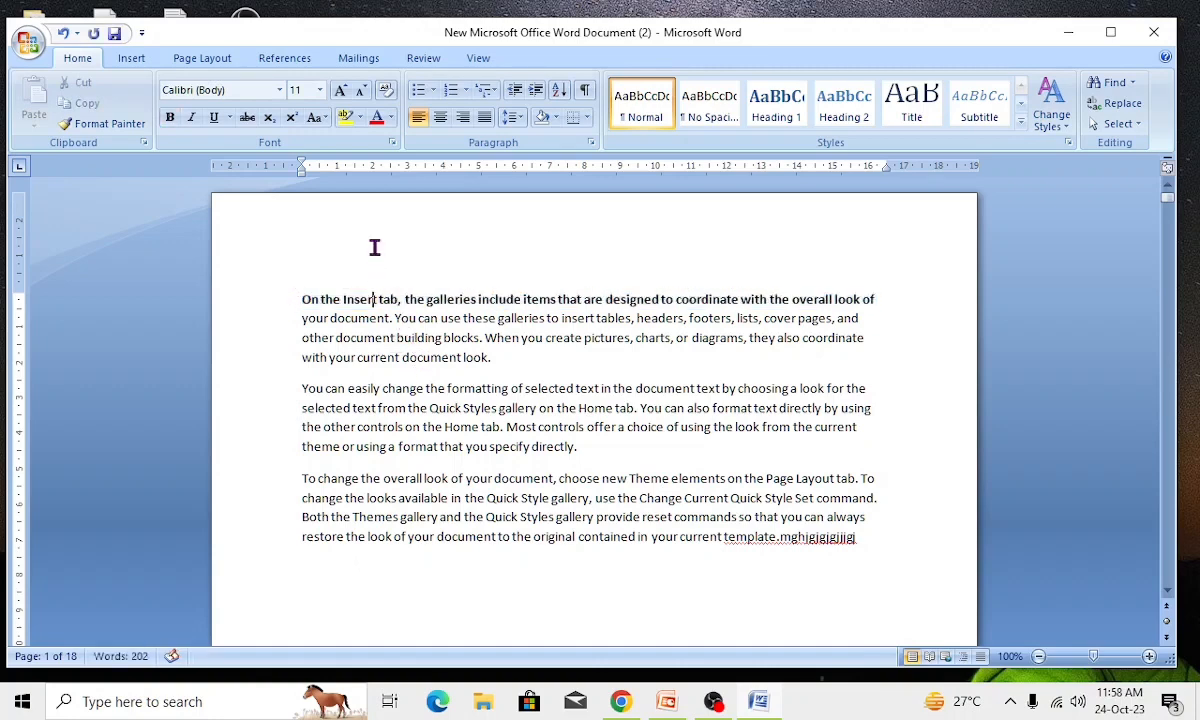
left_click(360, 319)
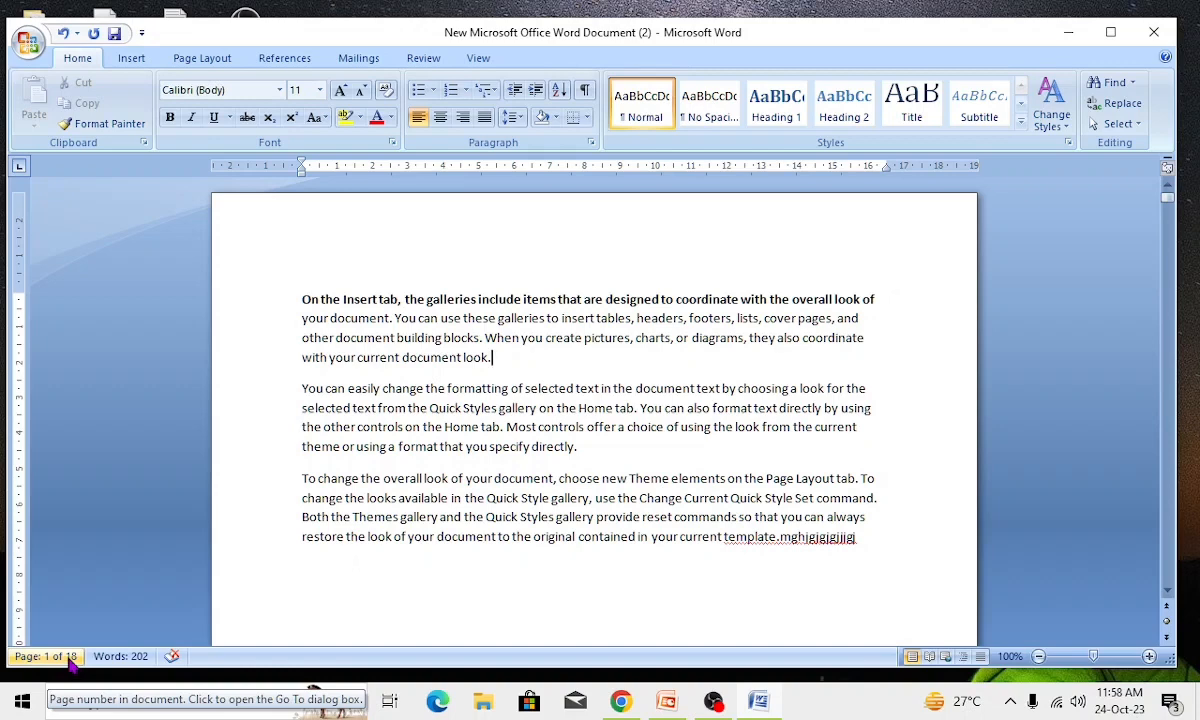
Place the insertion point on the document's last page and check the current page number in the status bar.
scroll(760, 505, "down", 10)
scroll(840, 520, "down", 15)
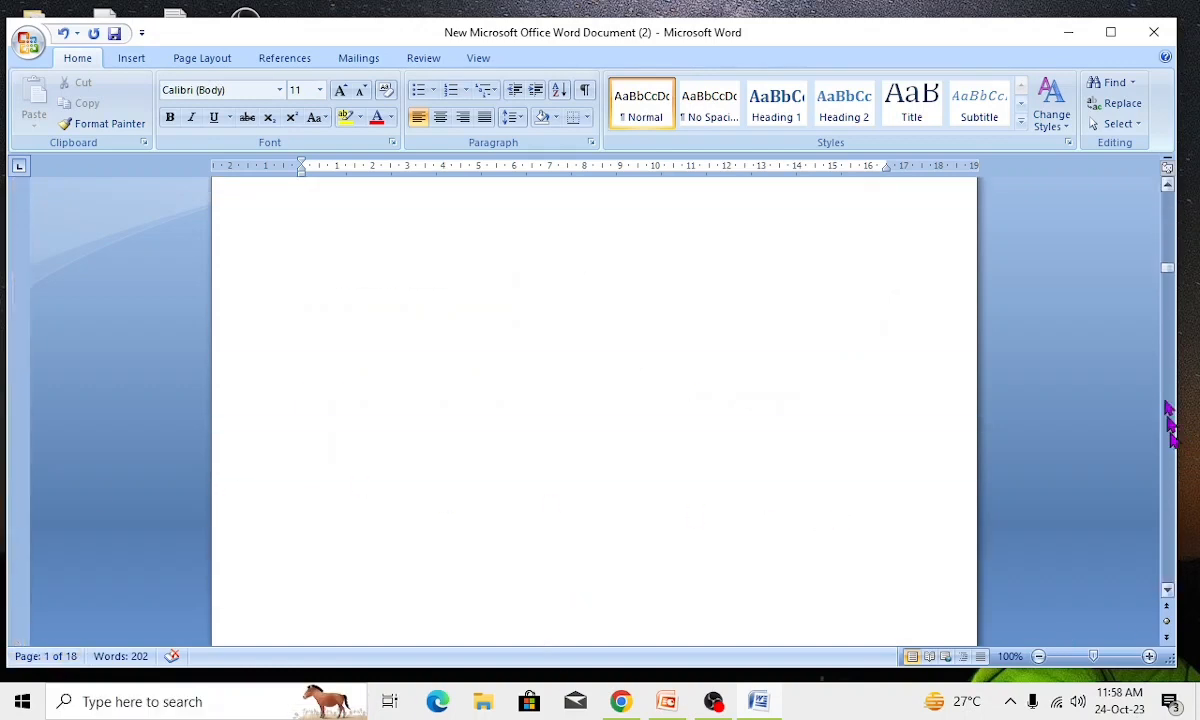
left_click_drag(1168, 268, 1168, 577)
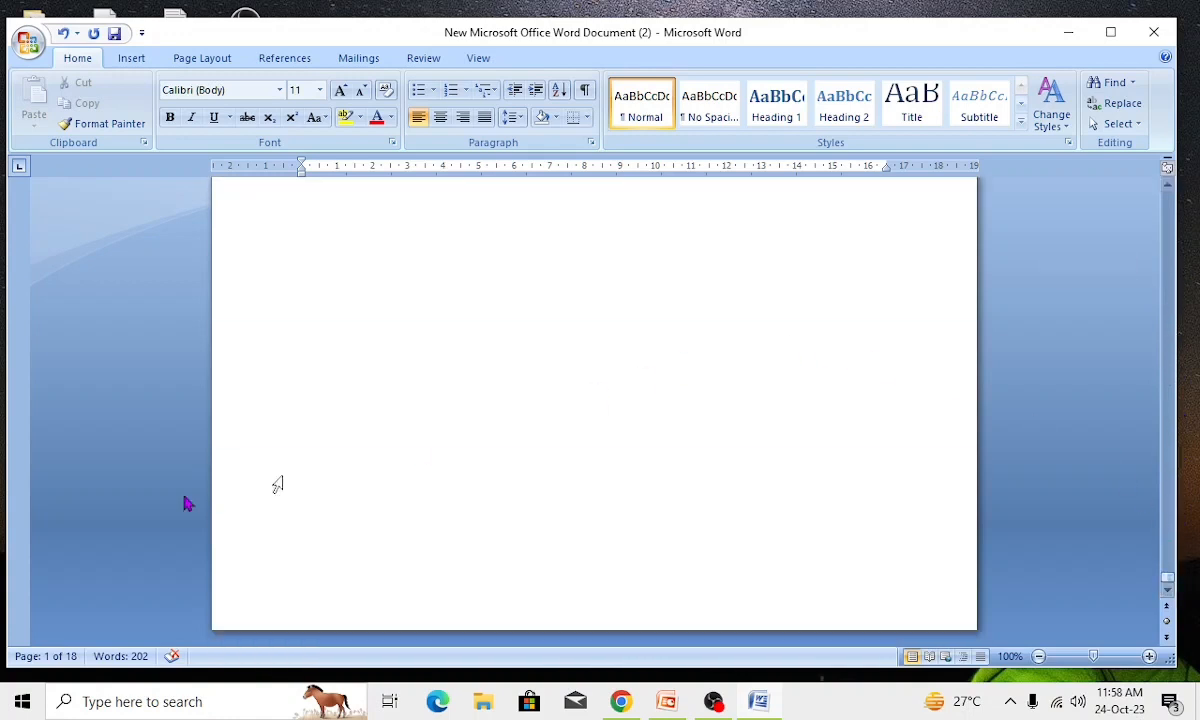
left_click(398, 555)
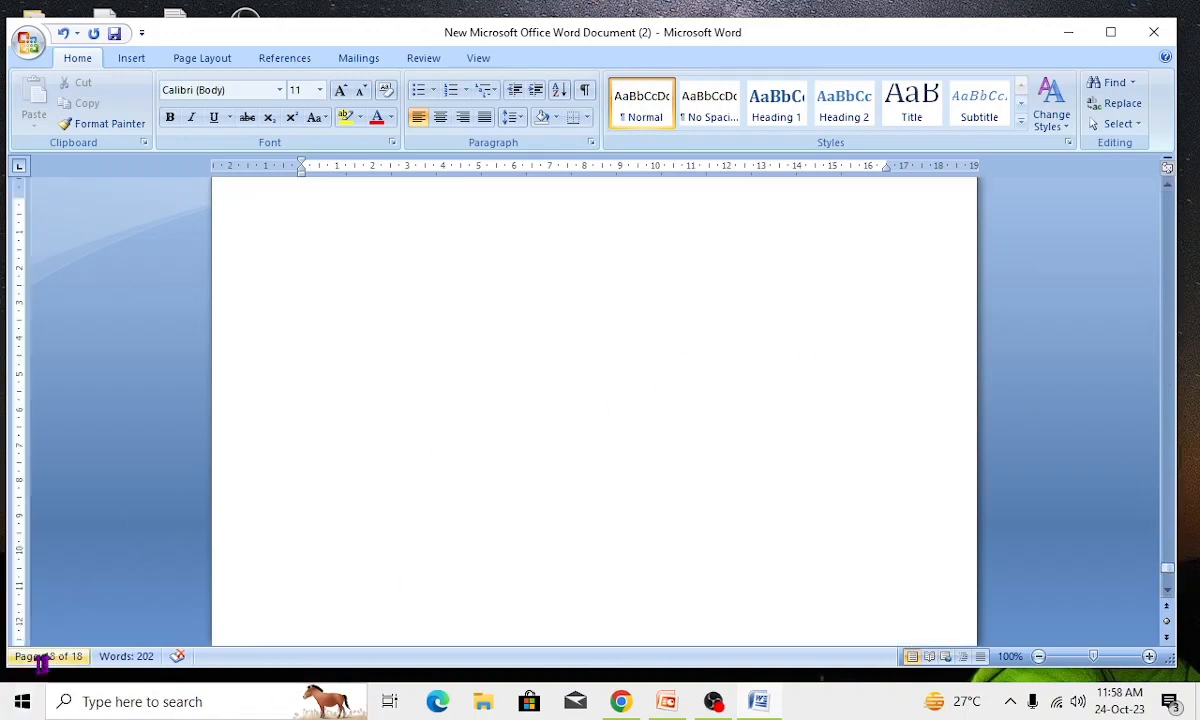
scroll(259, 460, "up", 3)
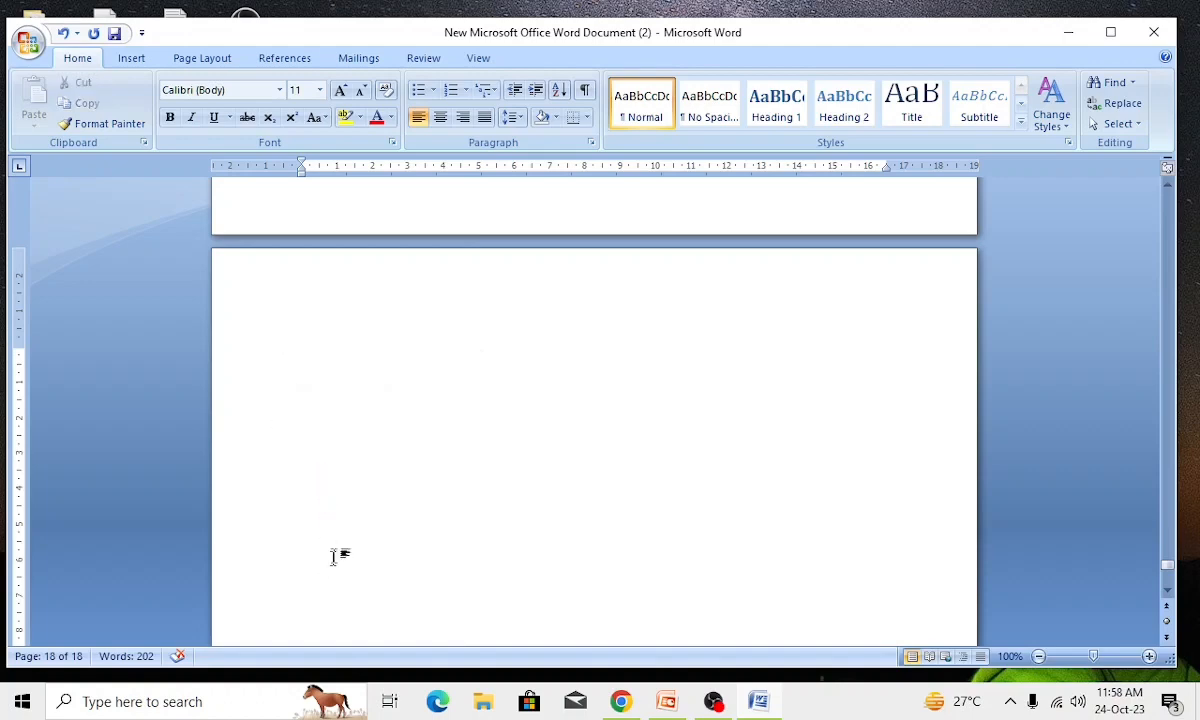
scroll(335, 552, "down", 2)
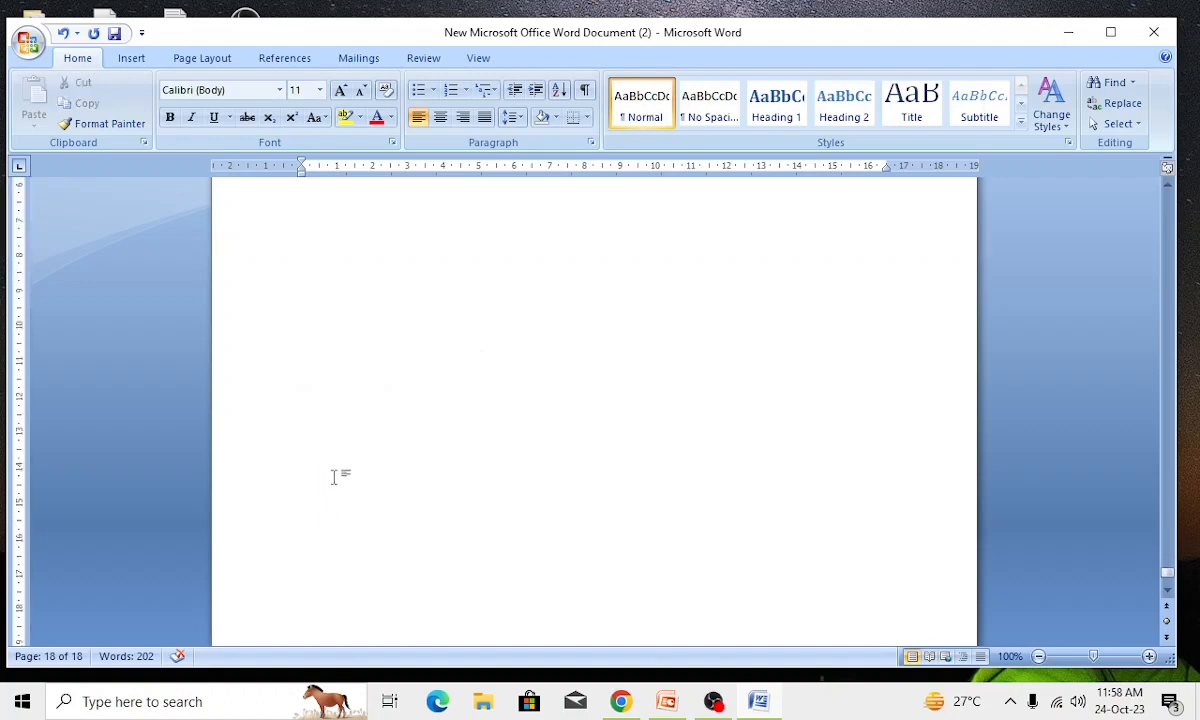
scroll(345, 479, "up", 2)
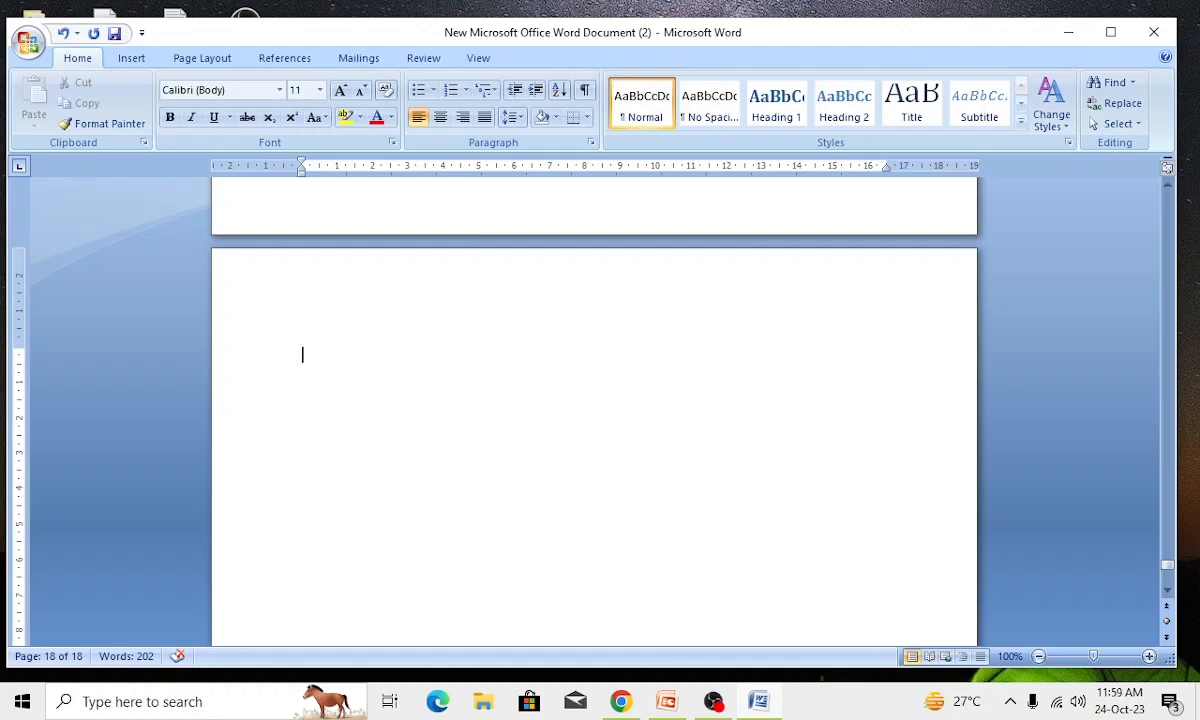
Return from the last page to page 1 and place the insertion point after the first paragraph to check the status bar page number.
scroll(388, 515, "up", 15)
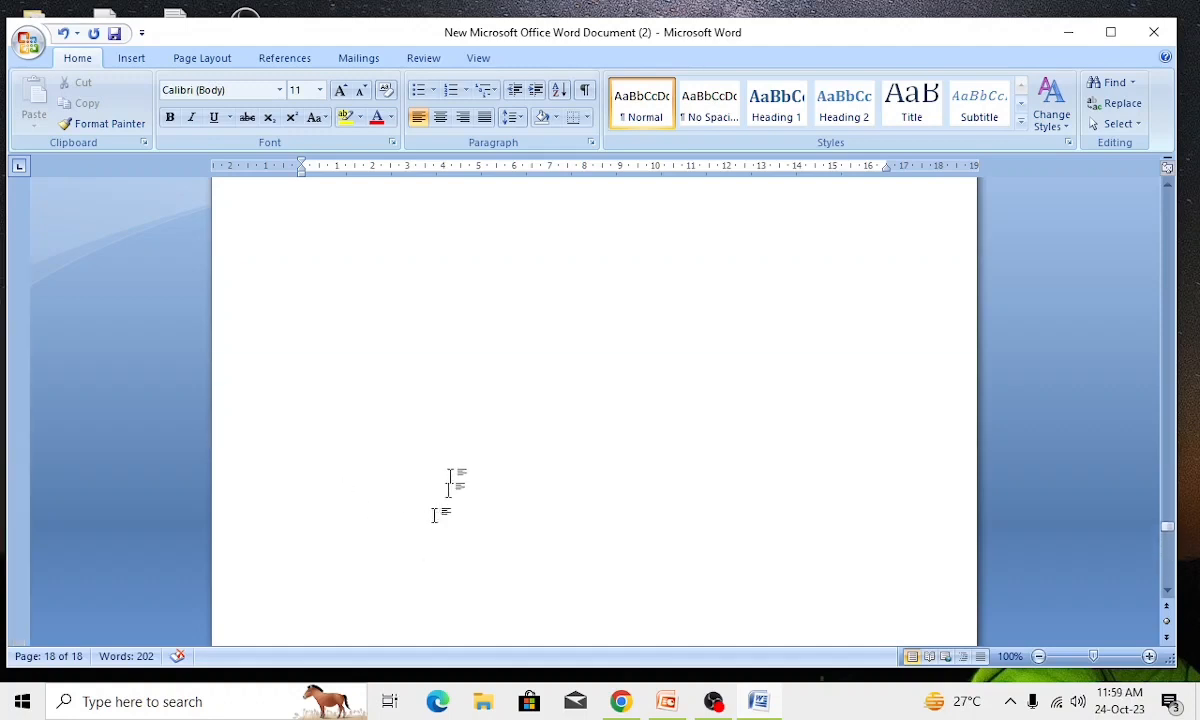
scroll(469, 350, "up", 3)
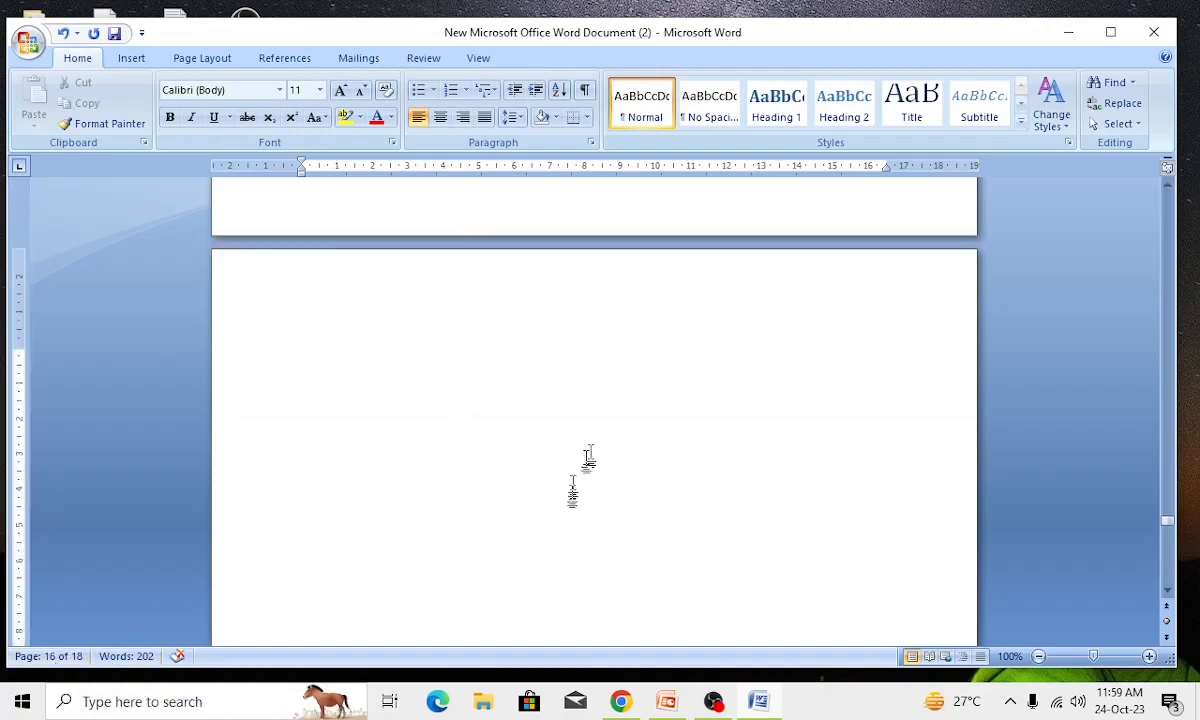
scroll(510, 400, "down", 3)
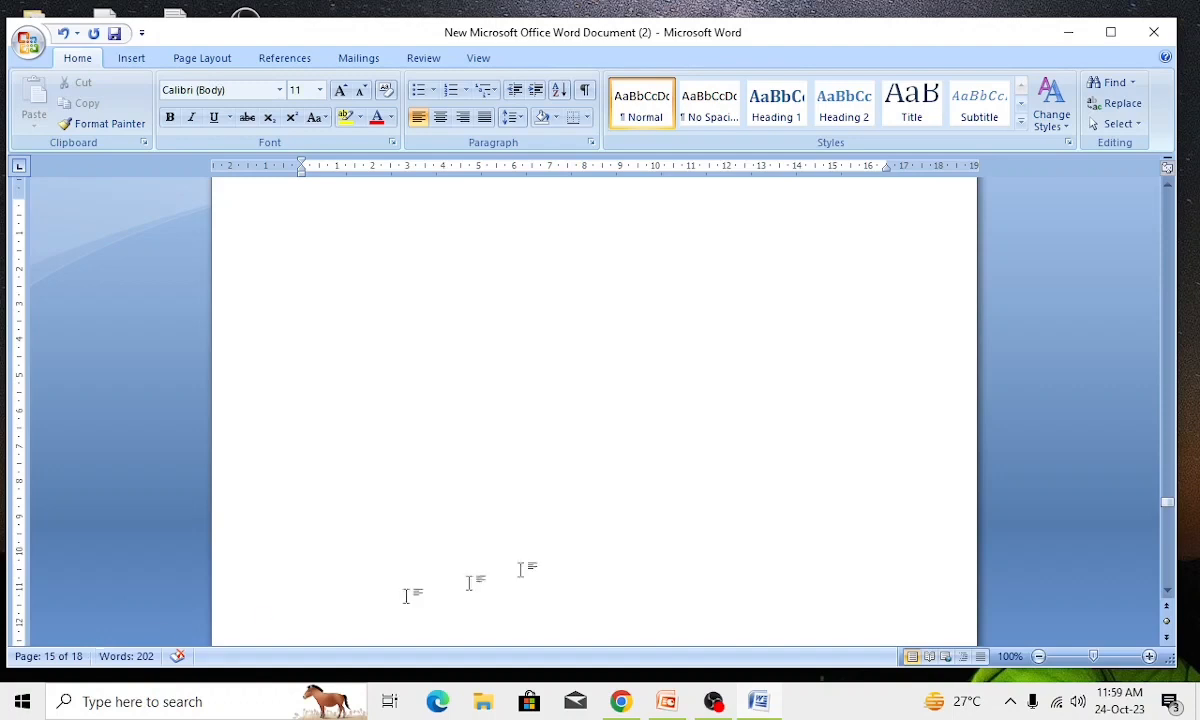
scroll(431, 486, "down", 3)
scroll(440, 490, "up", 20)
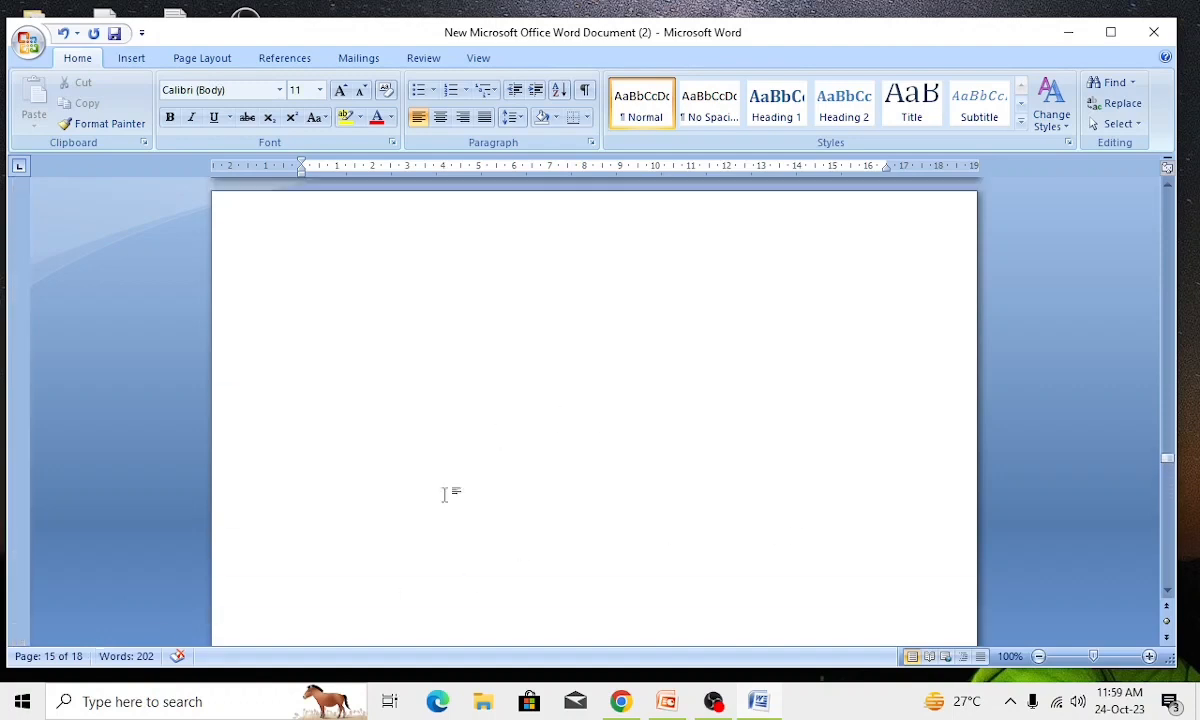
scroll(440, 490, "up", 15)
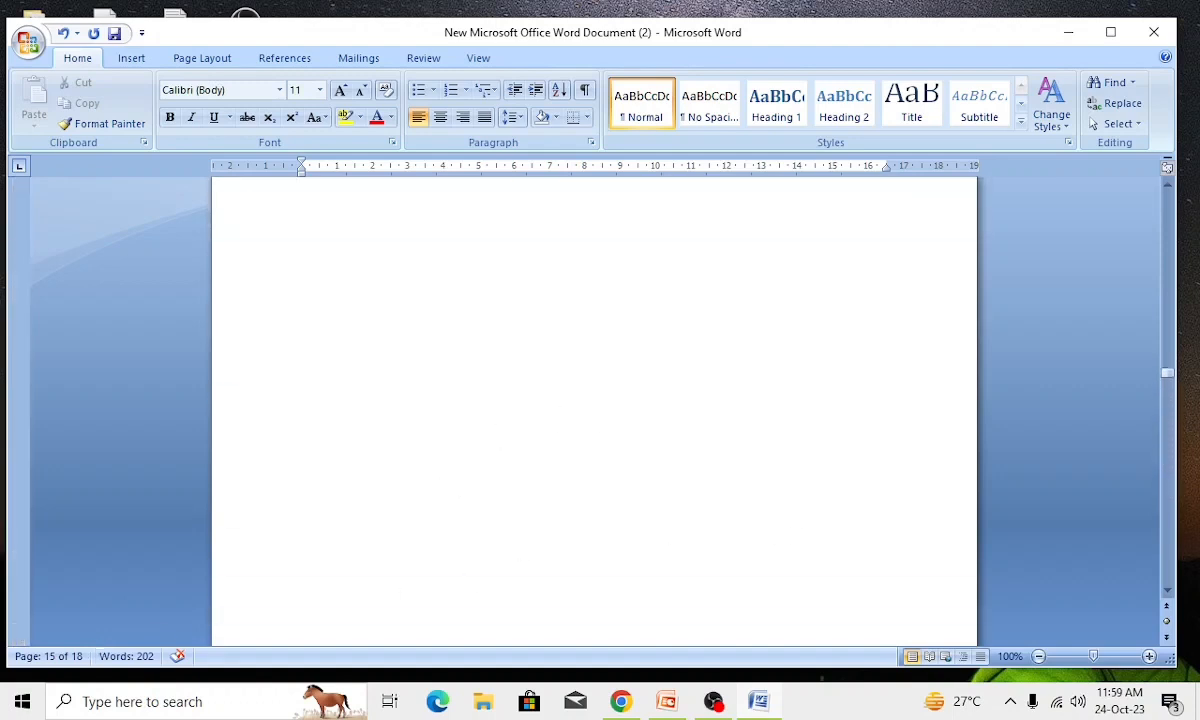
left_click_drag(1168, 369, 1168, 198)
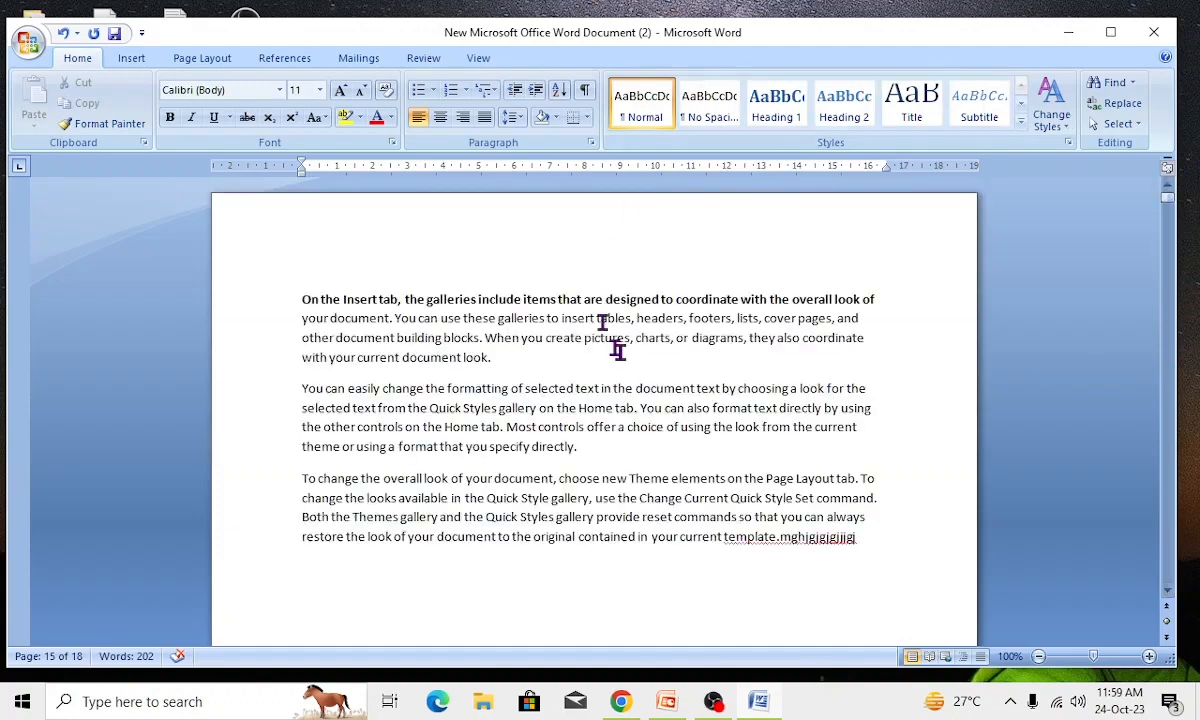
left_click(570, 357)
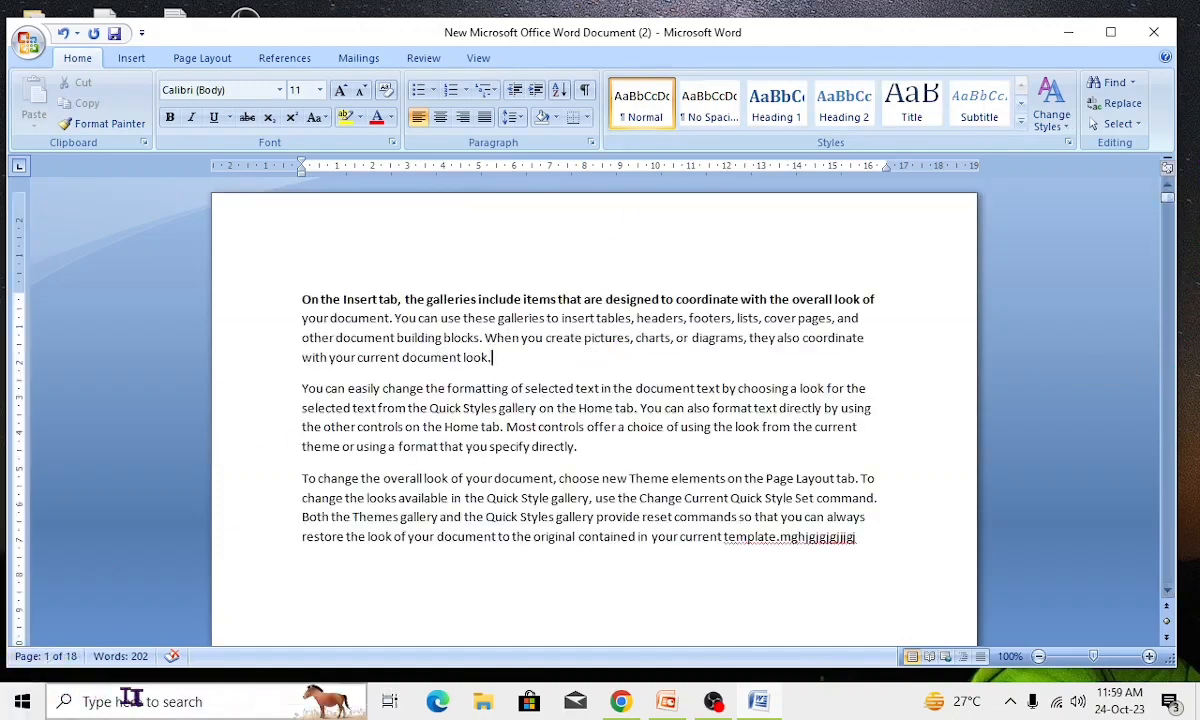
Select all three paragraphs on page 1 to check their word count in the status bar, and clear the selection.
left_click(866, 537)
left_click_drag(866, 537, 260, 308)
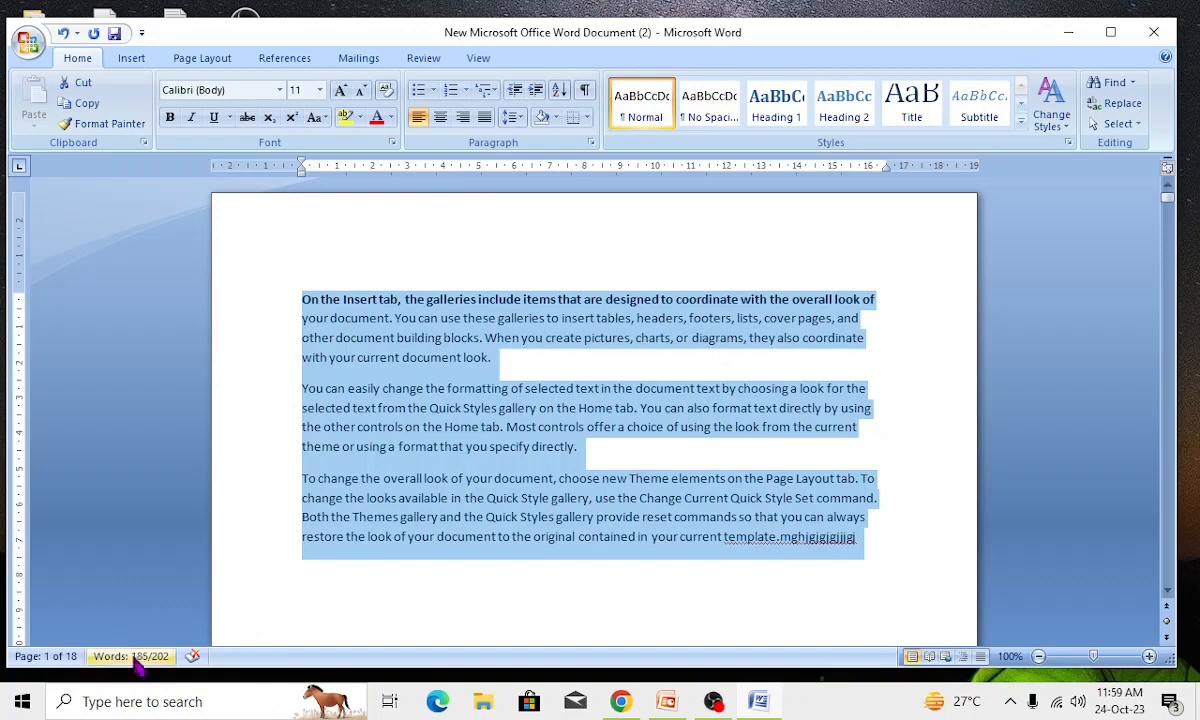
left_click(598, 576)
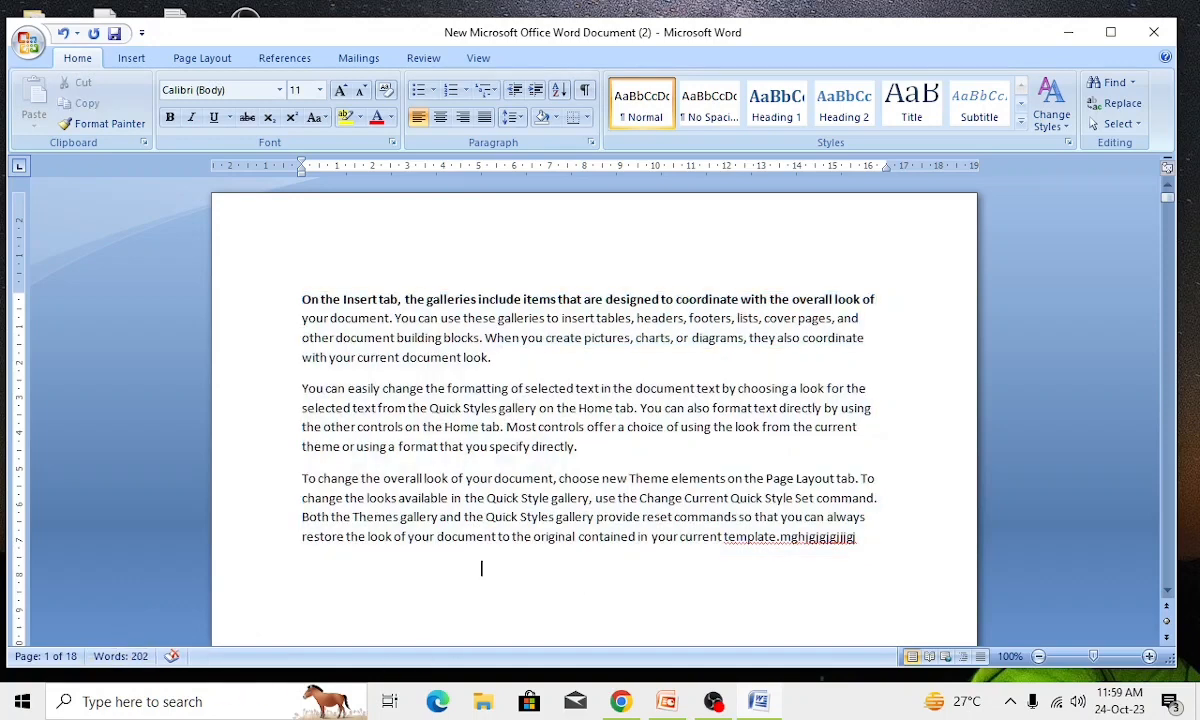
Check the document's proofing errors from the status bar, select the sample paragraphs and clear the selection.
left_click(172, 657)
left_click(636, 598)
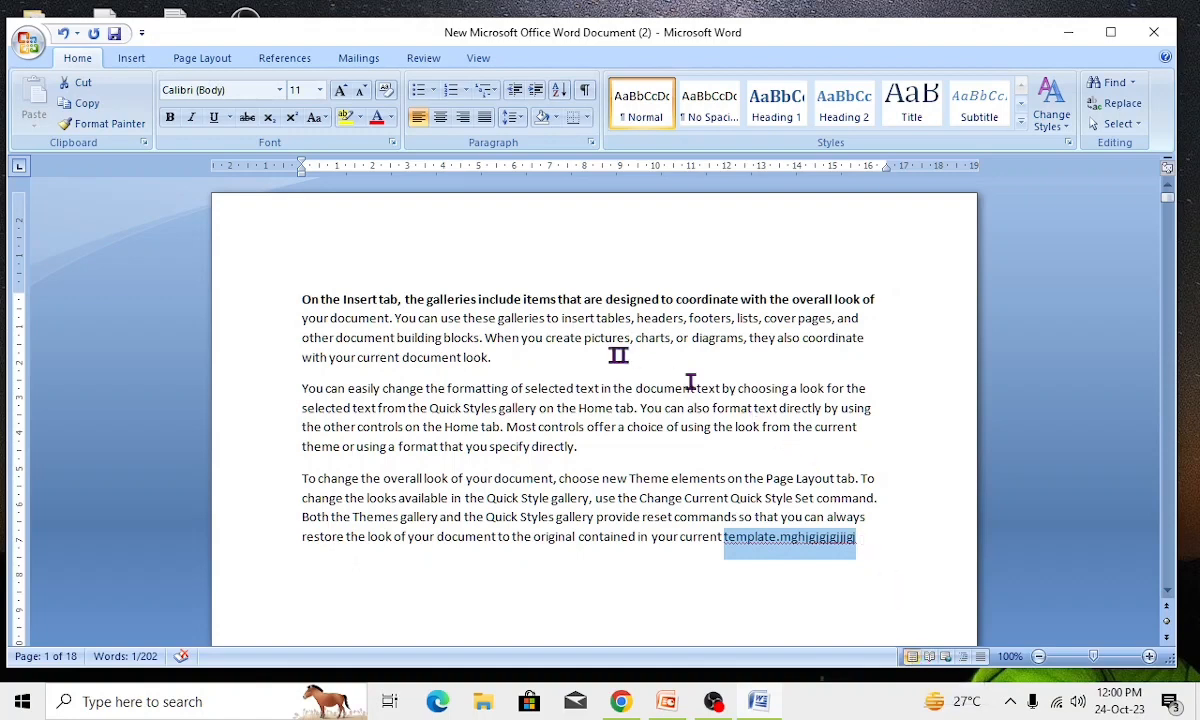
left_click_drag(294, 301, 873, 543)
left_click(873, 543)
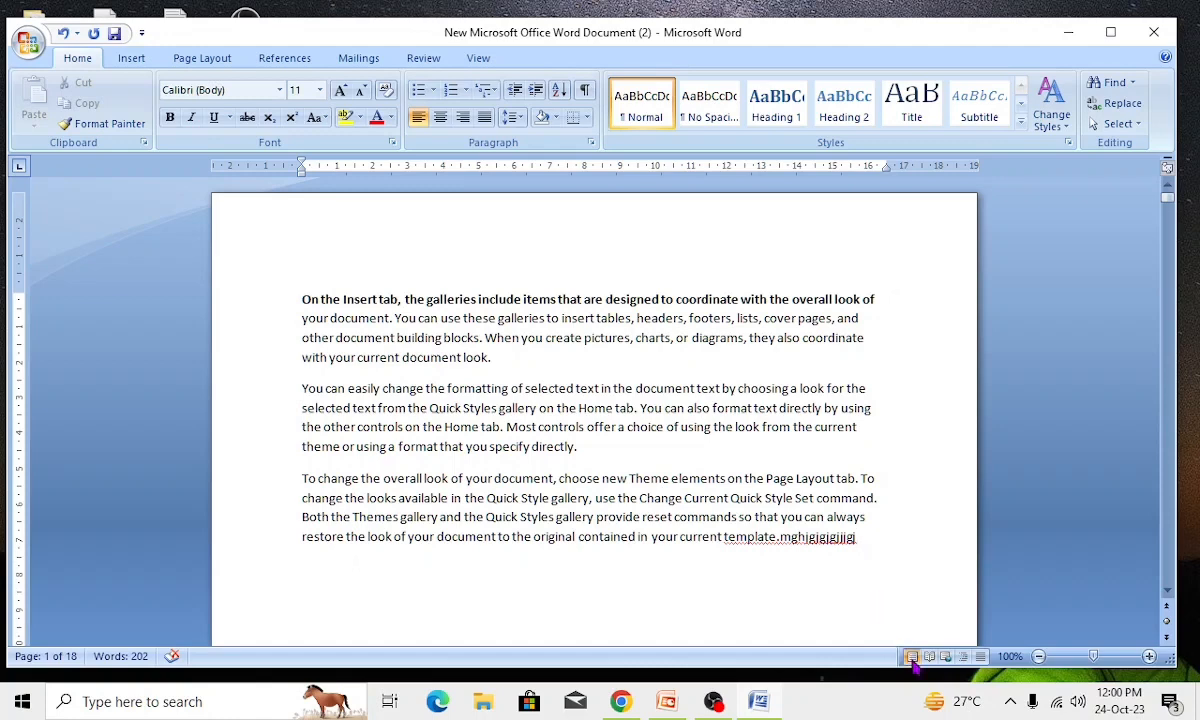
Copy the three sample paragraphs and paste them repeatedly below the original text to fill about five pages.
left_click_drag(892, 543, 250, 304)
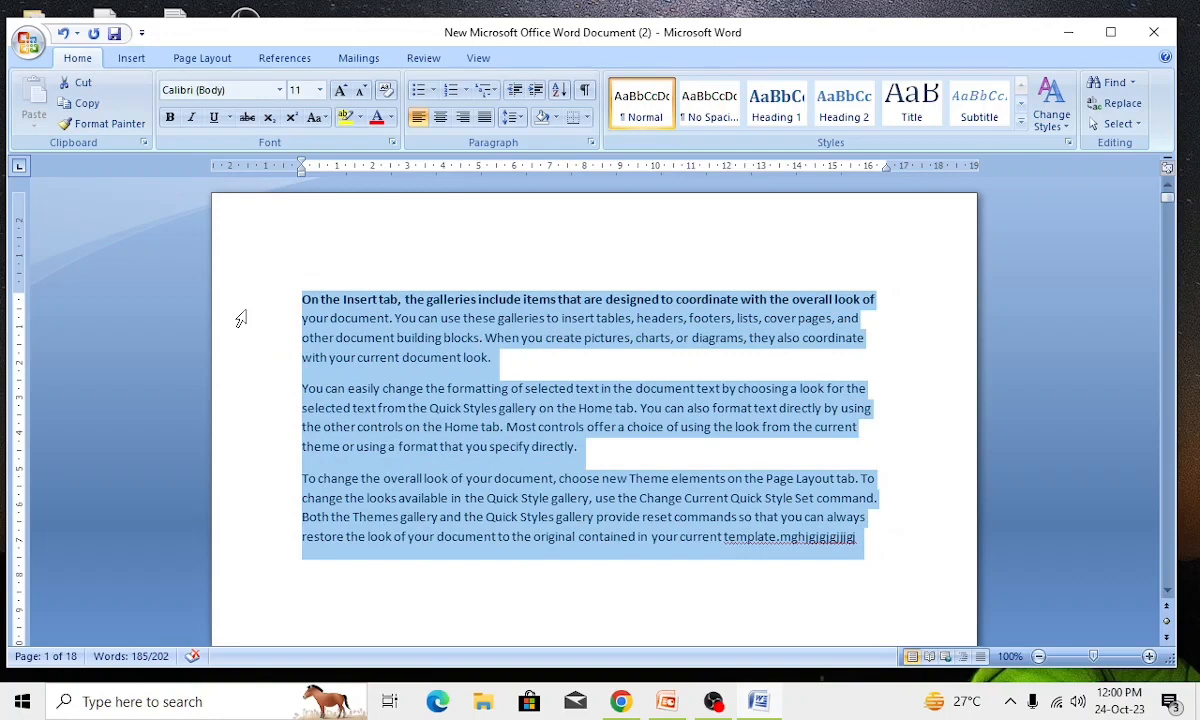
left_click_drag(884, 554, 308, 279)
key("ctrl+c")
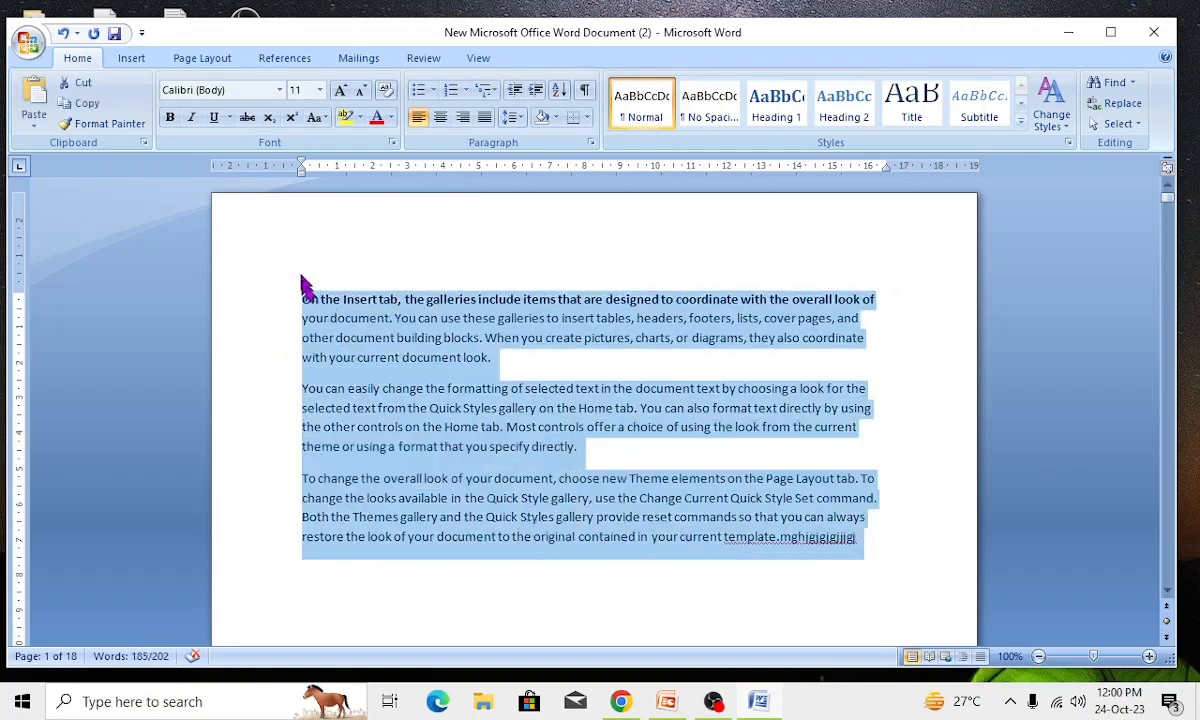
left_click(880, 558)
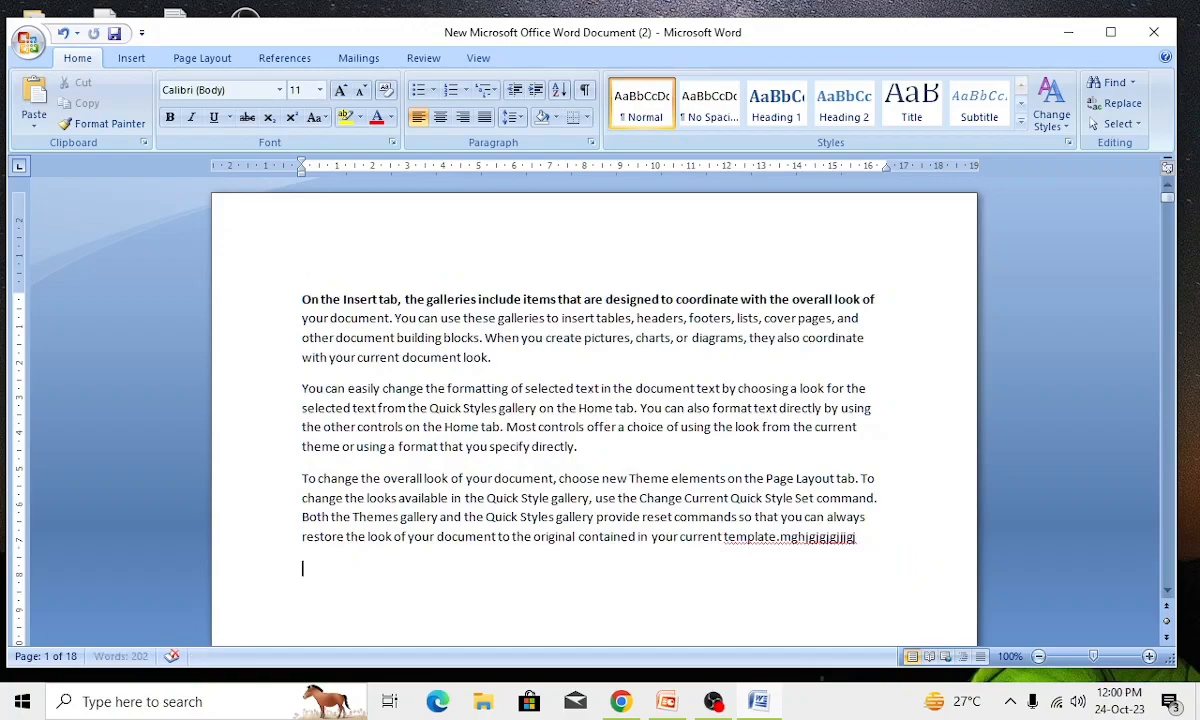
key("ctrl+v")
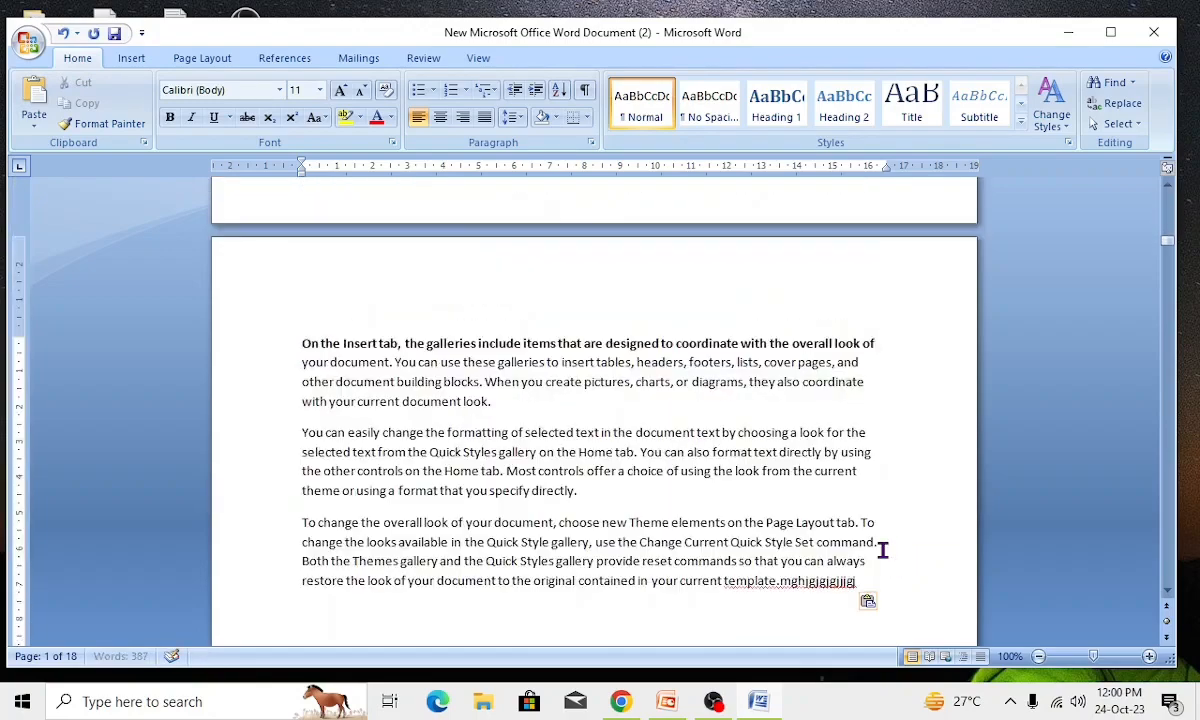
Select the opening paragraphs at the start of the document to check the updated word count, and clear the selection.
scroll(882, 552, "down", 4)
scroll(865, 517, "up", 20)
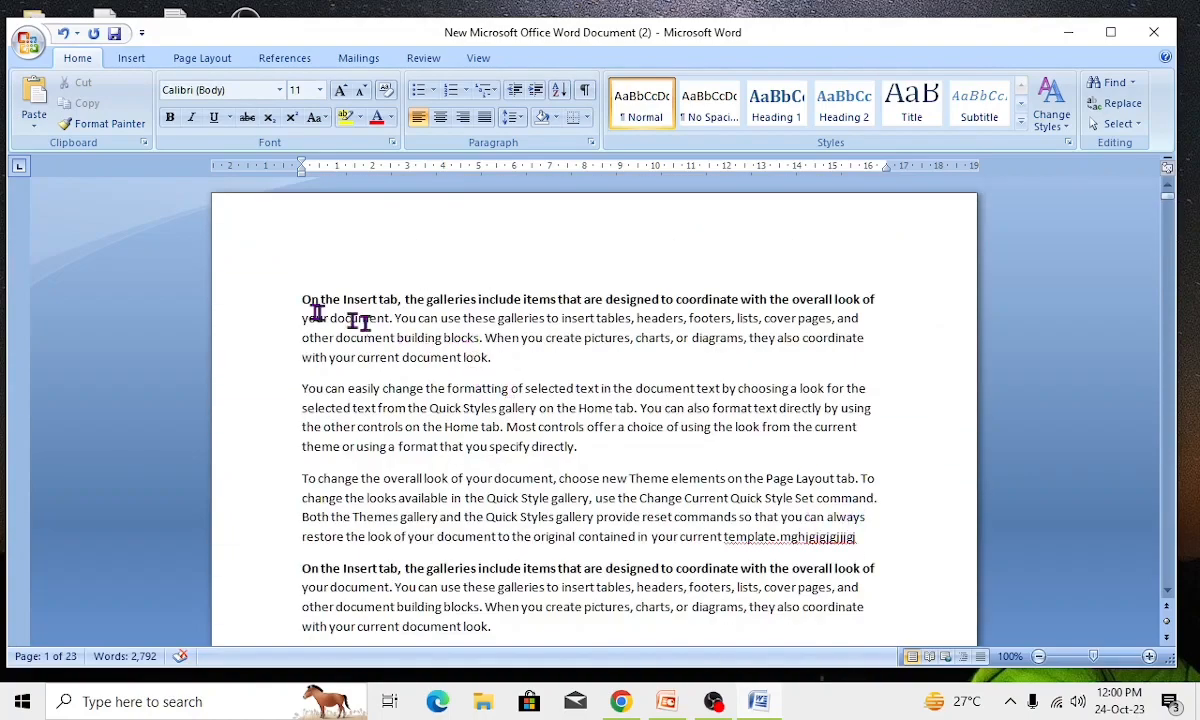
left_click_drag(292, 300, 868, 584)
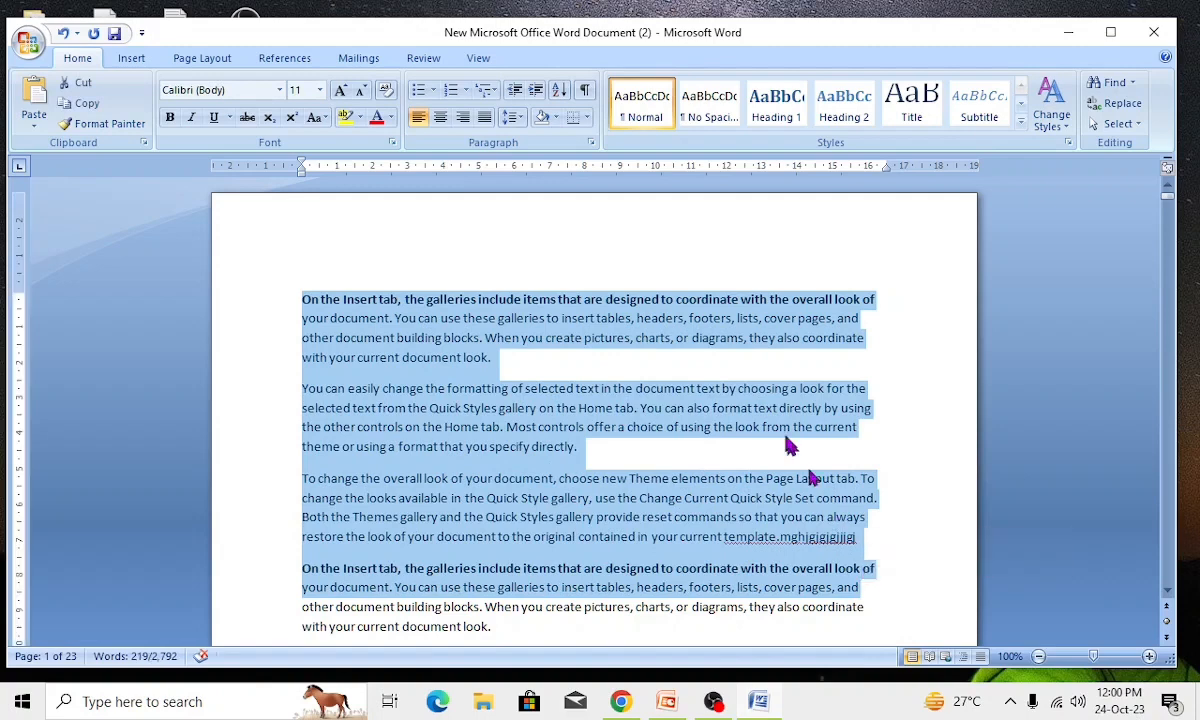
left_click(780, 421)
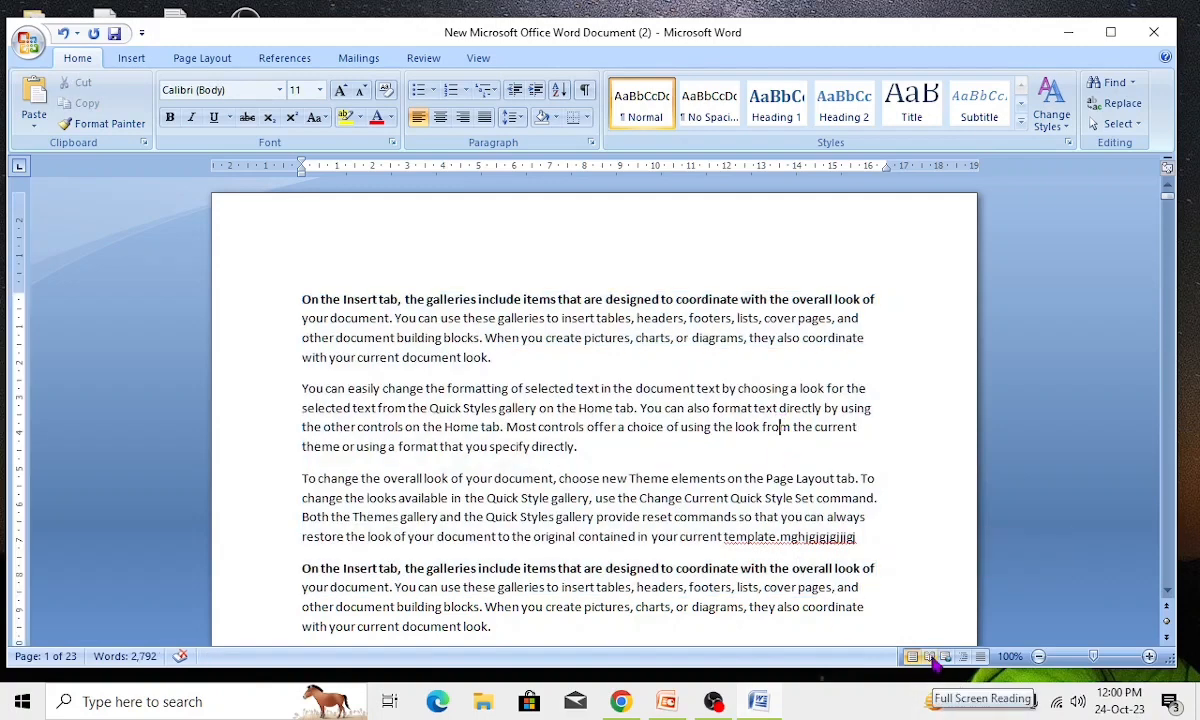
Switch the document to Full Screen Reading view, browse ahead through its screens and return to the first one.
left_click(928, 657)
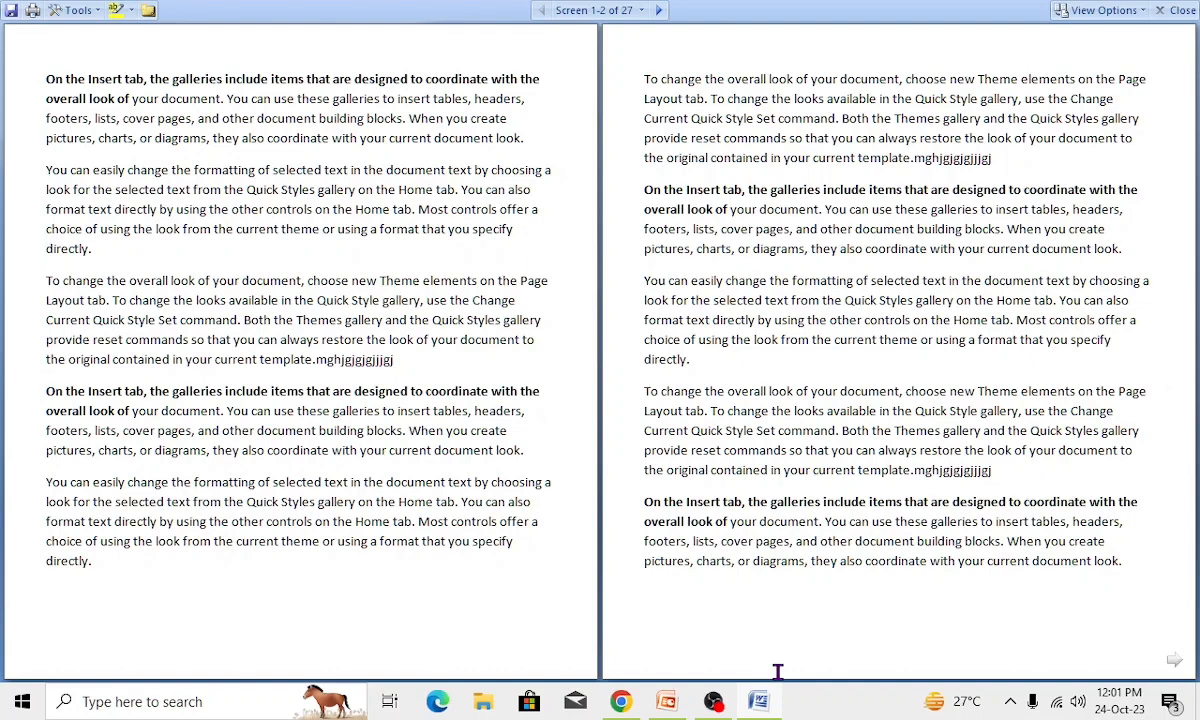
scroll(778, 672, "down", 1)
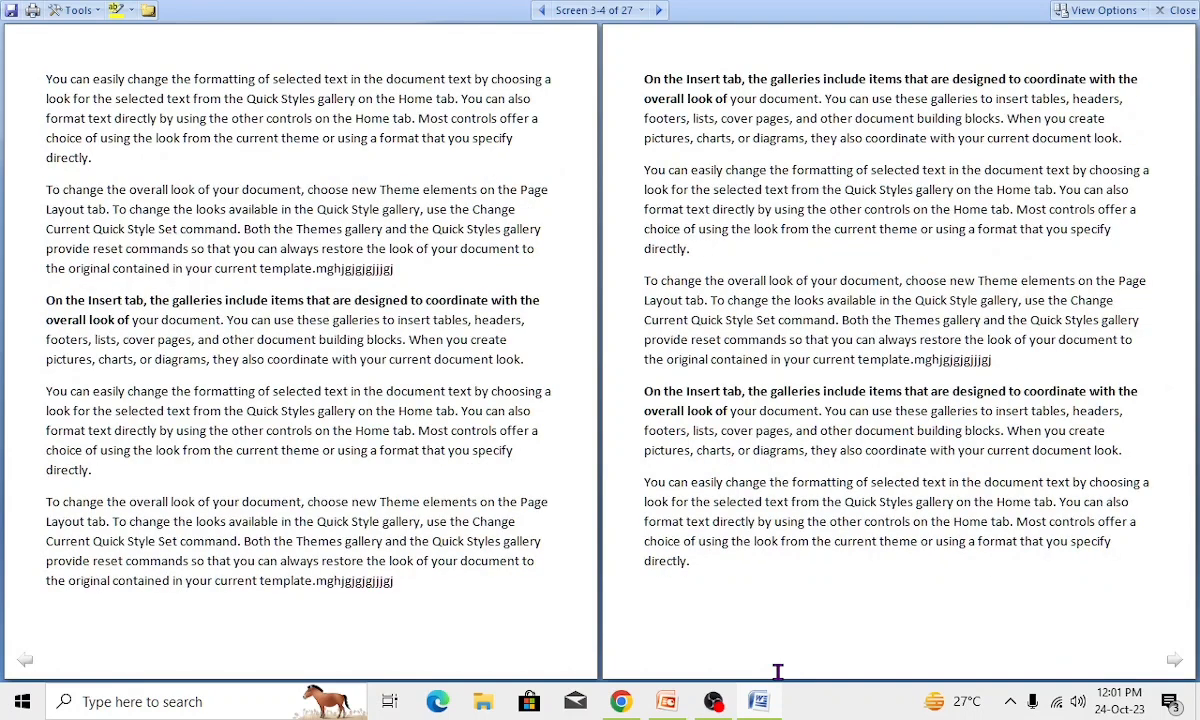
scroll(778, 672, "down", 2)
scroll(778, 672, "down", 2)
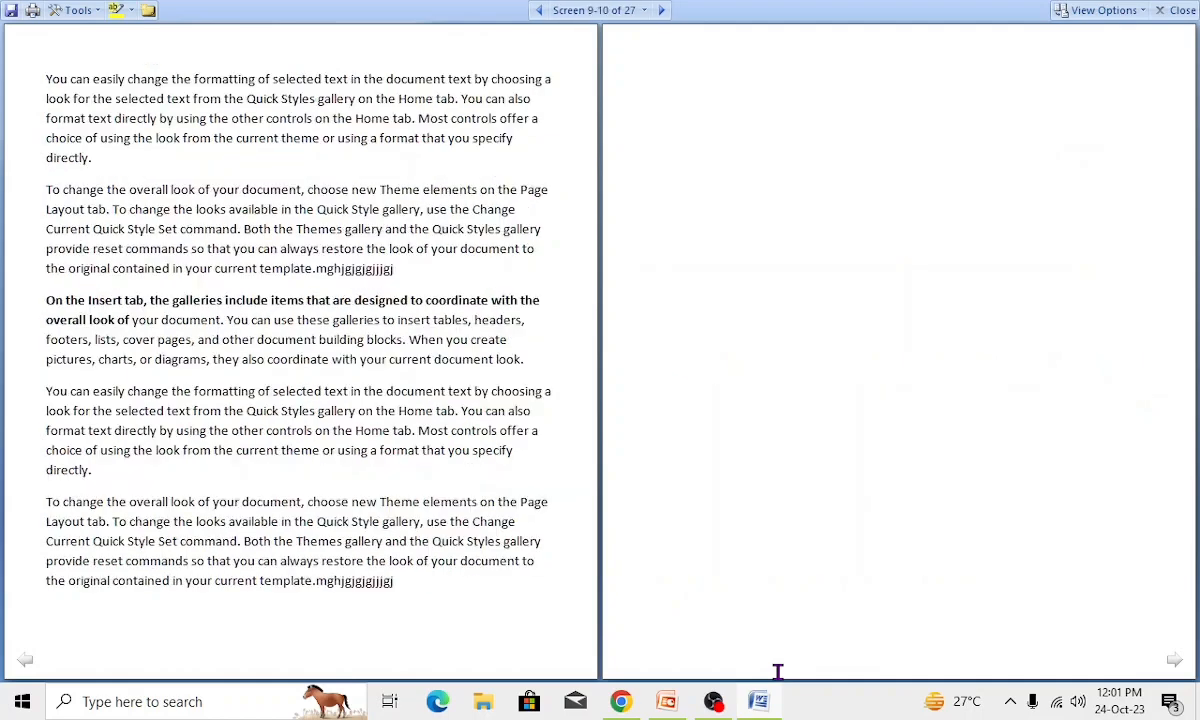
scroll(778, 672, "up", 5)
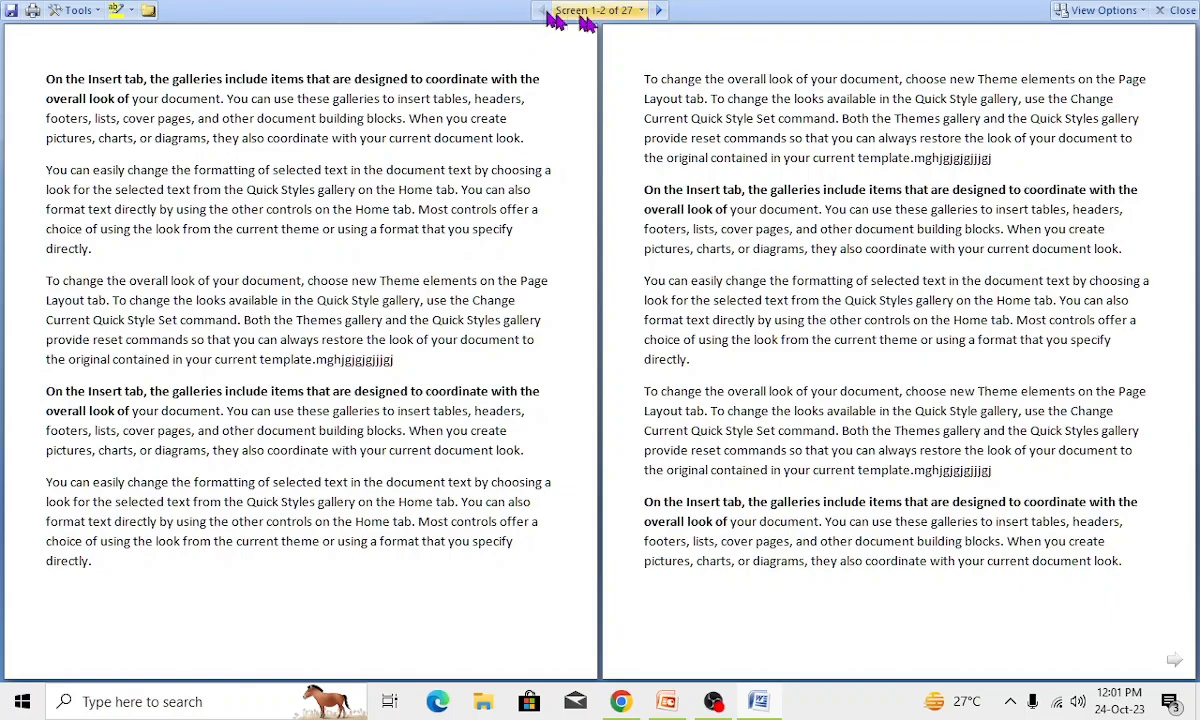
Page three screens forward and two screens back in the reading view using the screen navigation.
left_click(658, 10)
left_click(658, 10)
left_click(658, 10)
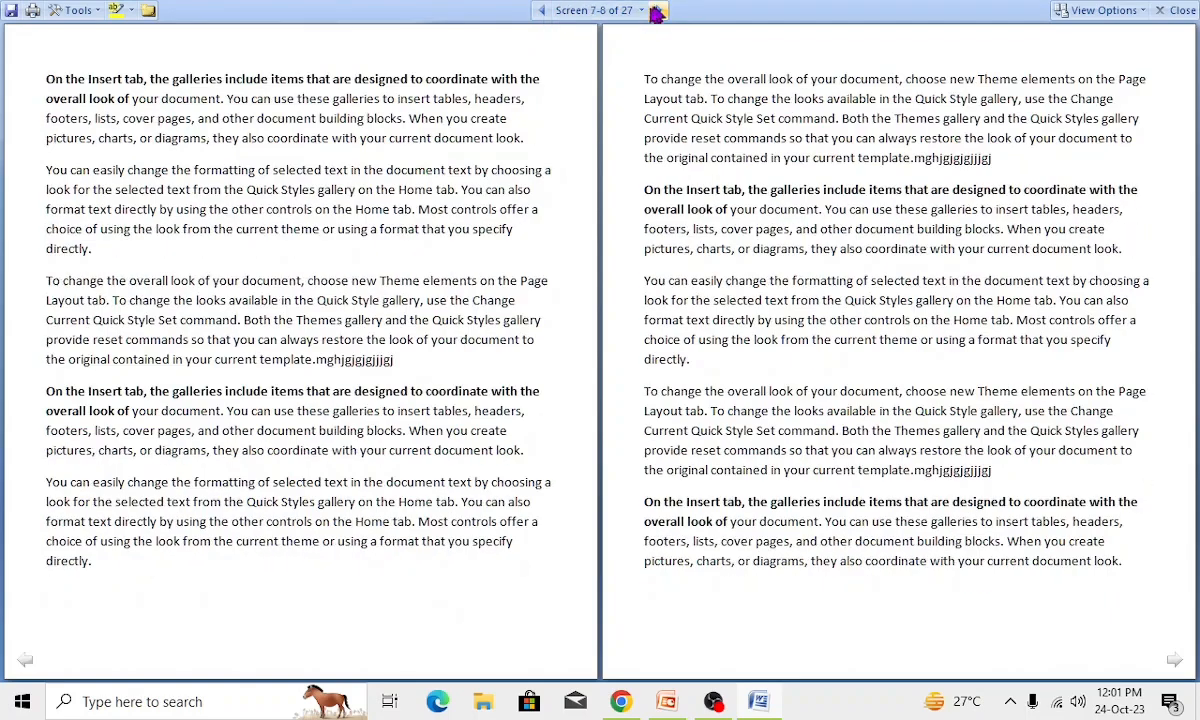
left_click(541, 10)
left_click(541, 10)
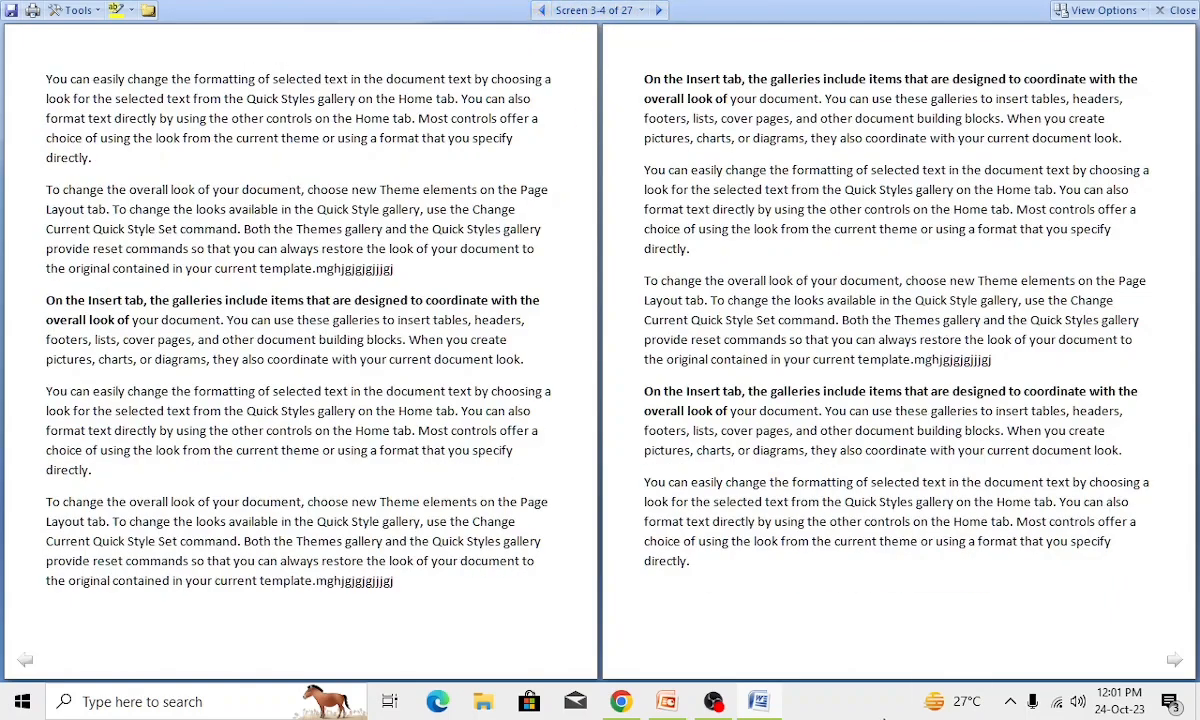
Close Full Screen Reading, show the document view commands and place the insertion point after the second paragraph.
left_click(1180, 11)
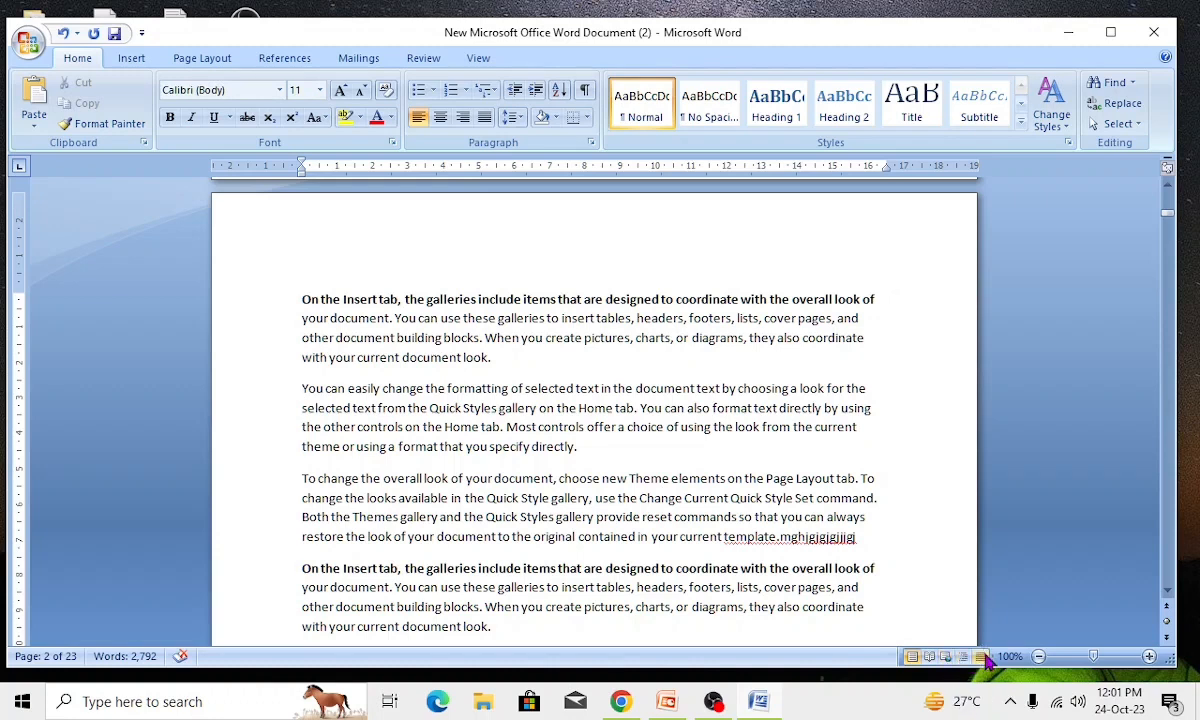
left_click(478, 62)
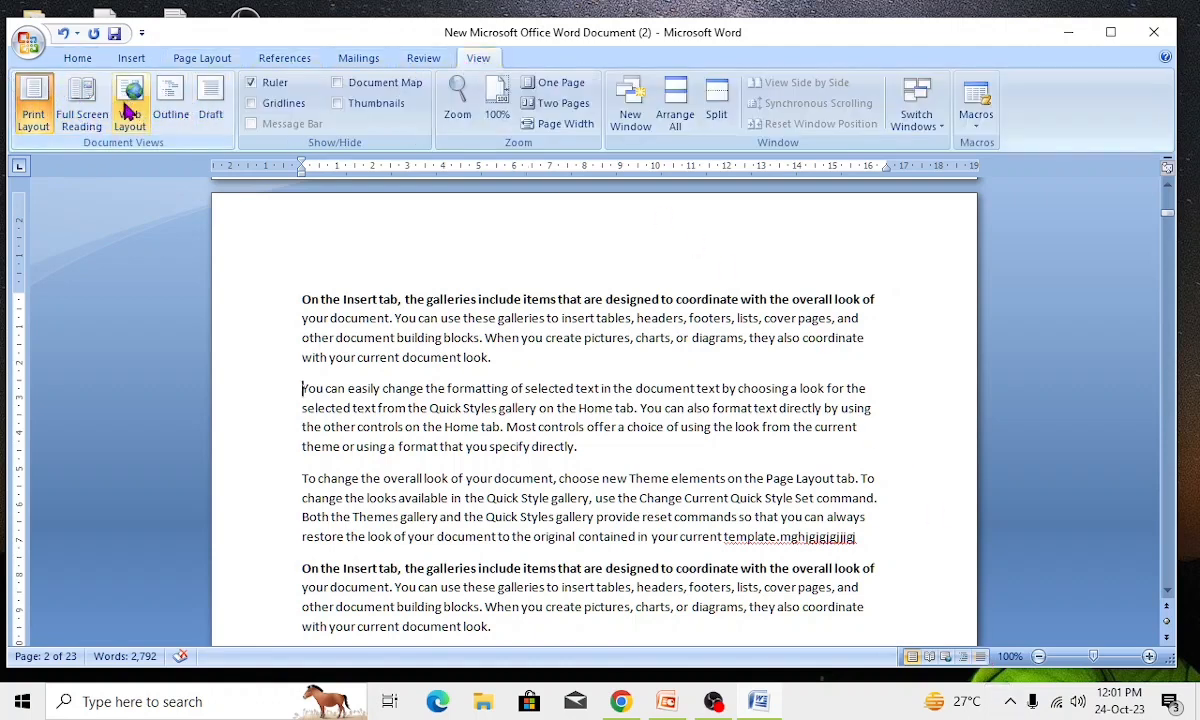
left_click(659, 462)
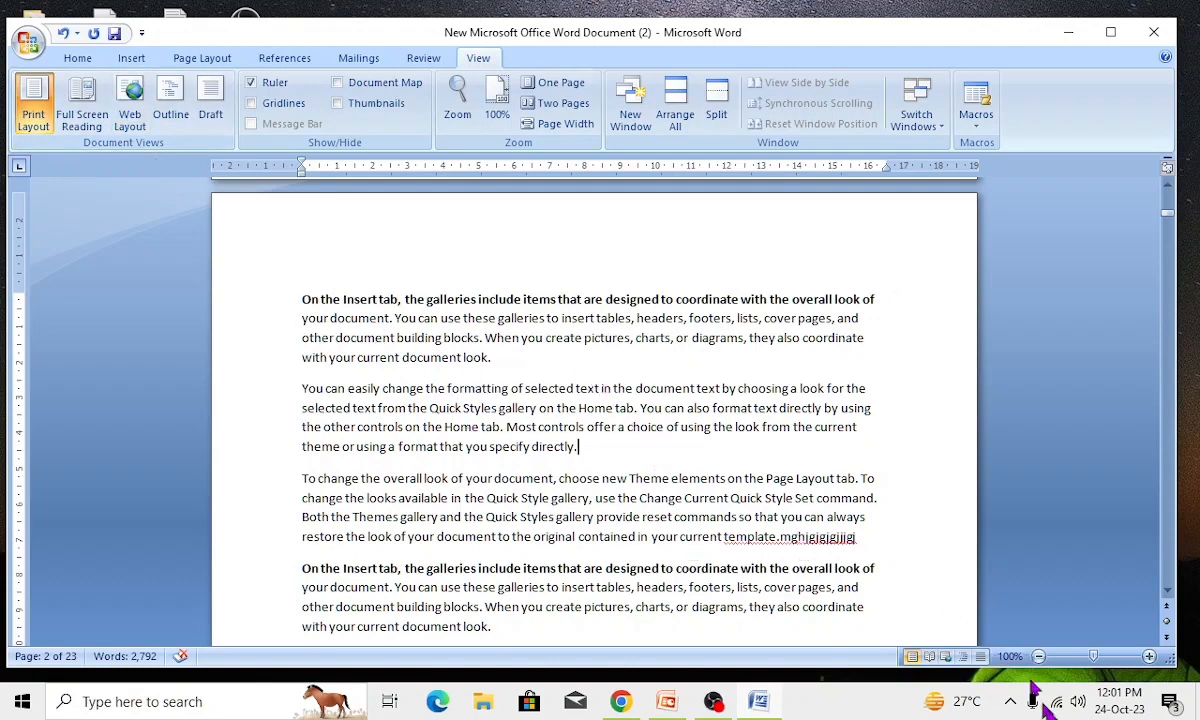
Zoom the document in stepwise to 500%.
left_click(1150, 657)
left_click(1150, 657)
left_click(1150, 657)
left_click(1150, 657)
left_click(1150, 657)
left_click(1150, 657)
left_click(1150, 657)
left_click(1150, 657)
left_click(1150, 657)
left_click(1150, 657)
left_click(1150, 657)
left_click(1150, 657)
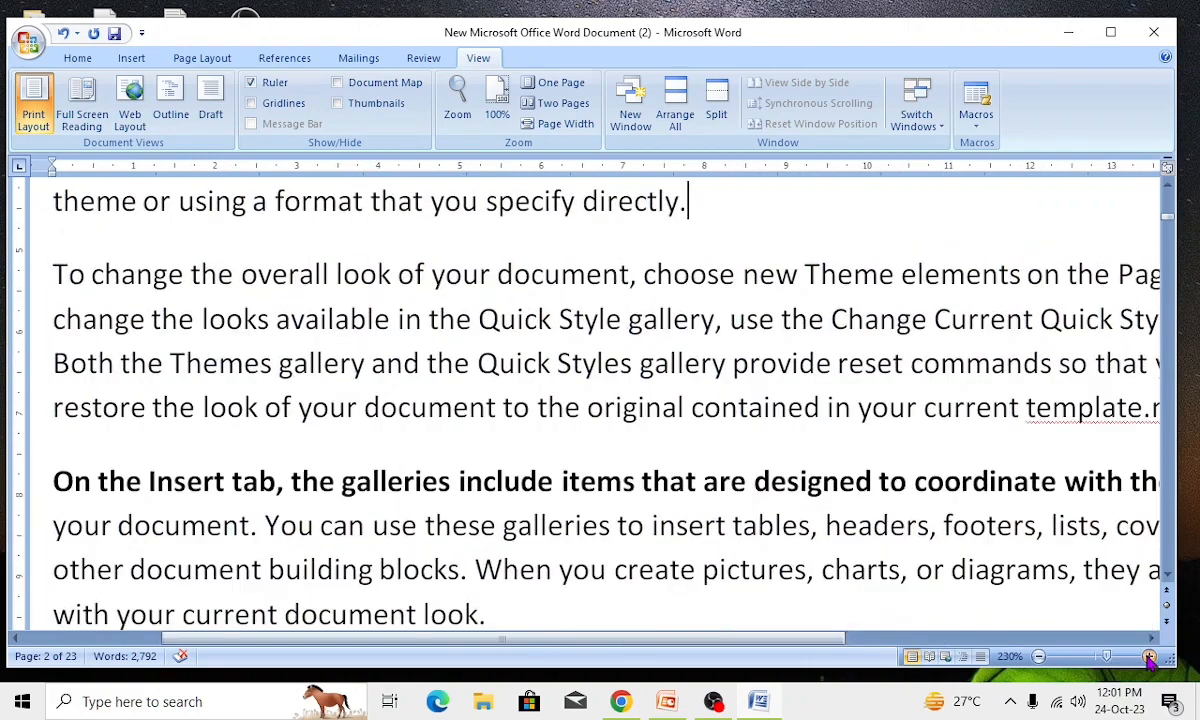
left_click(1150, 657)
left_click(1150, 657)
left_click(1150, 657)
left_click(1150, 657)
left_click(1150, 657)
left_click(1150, 657)
left_click(1150, 657)
left_click(1150, 657)
left_click(1150, 657)
left_click(1150, 657)
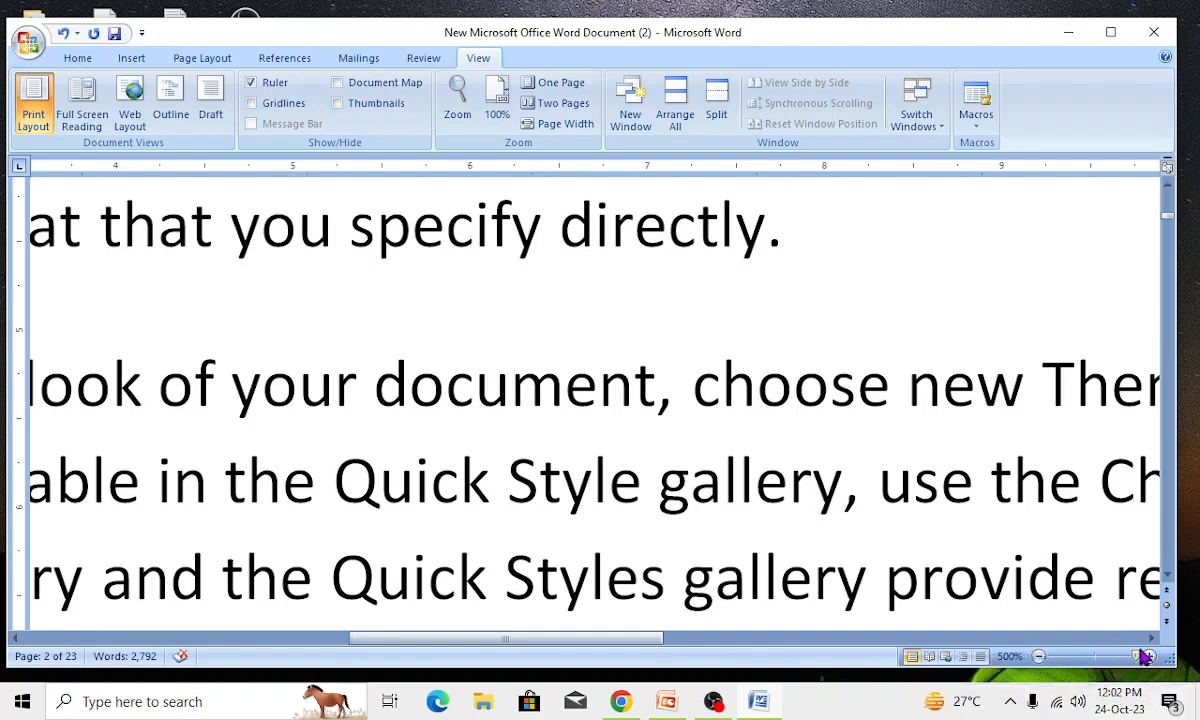
Zoom the document out to 10% to view all its pages, and set the zoom back to 100%.
left_click_drag(1143, 656, 1050, 658)
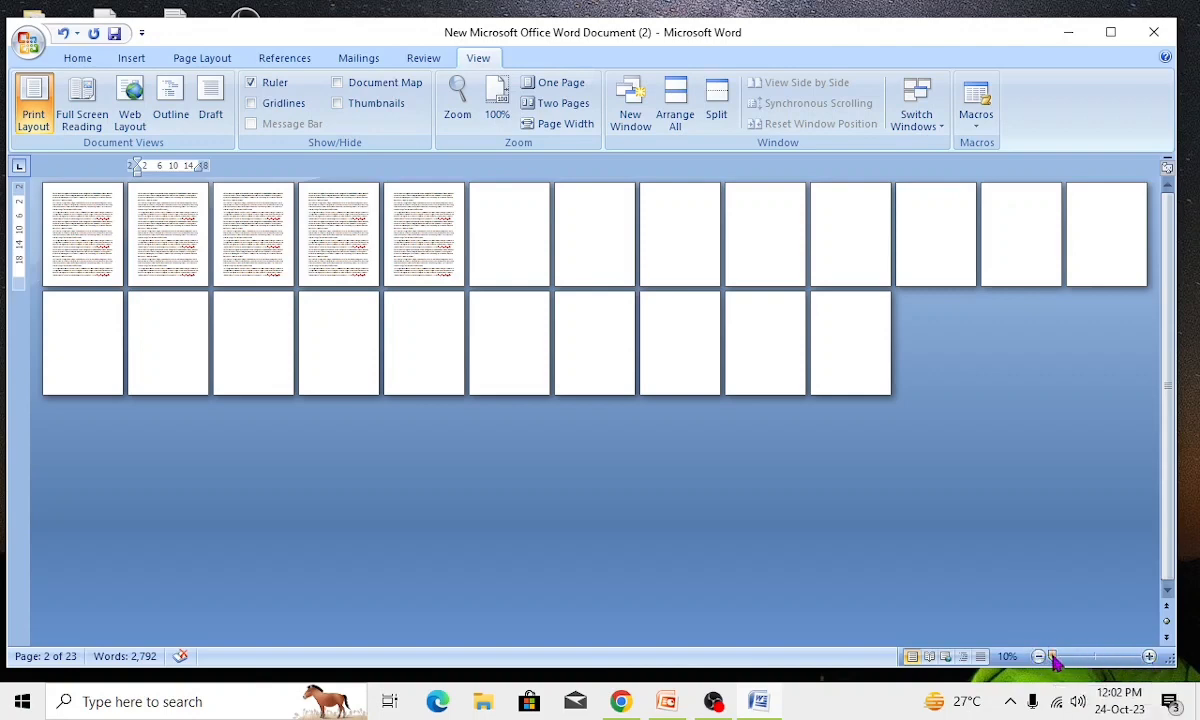
left_click_drag(1055, 659, 1094, 662)
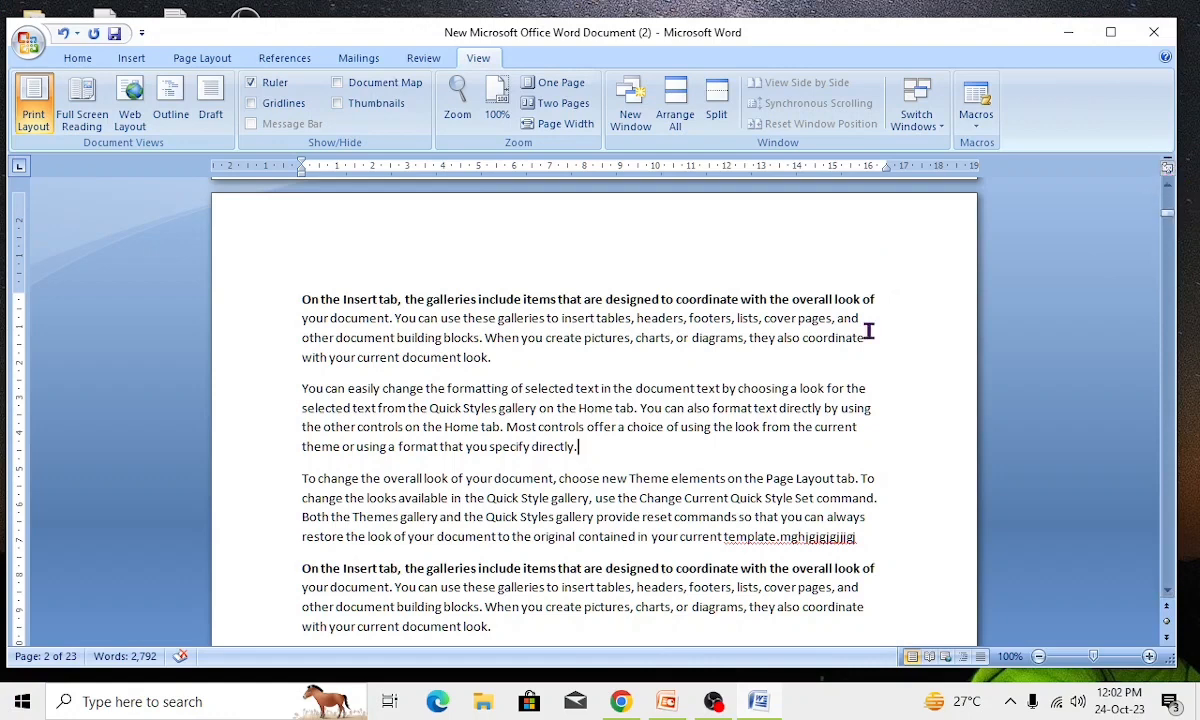
Hide and show the rulers twice, leaving them displayed.
left_click(1167, 170)
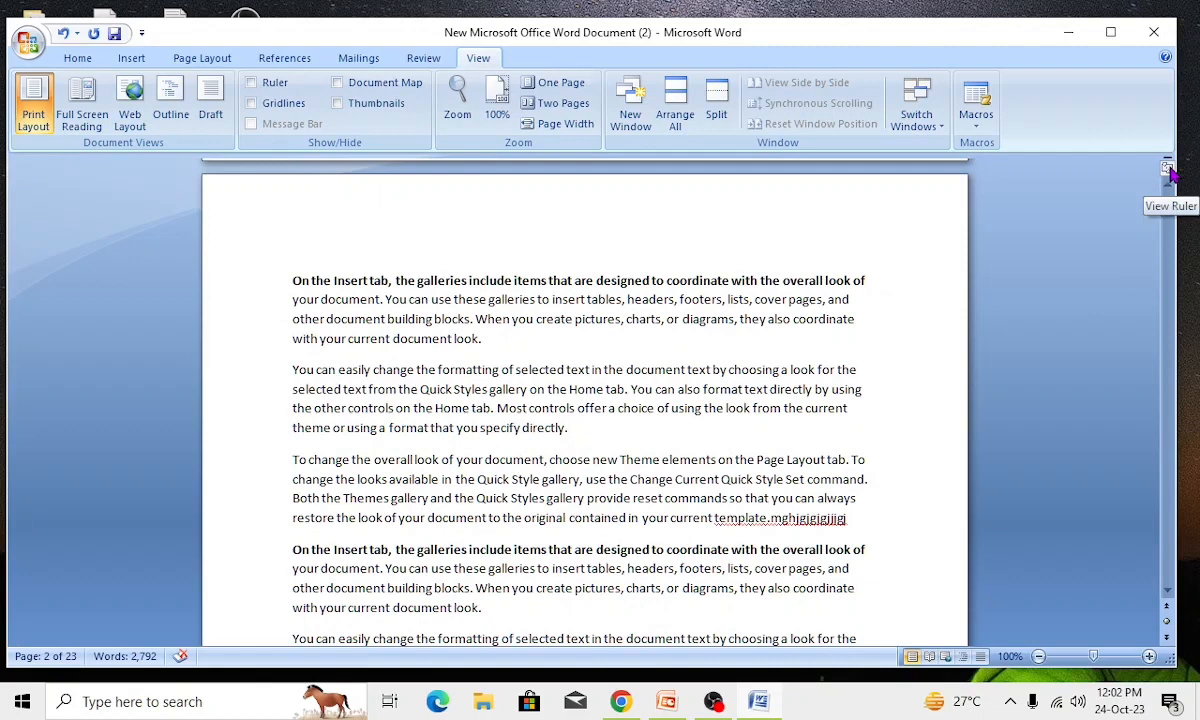
left_click(1167, 170)
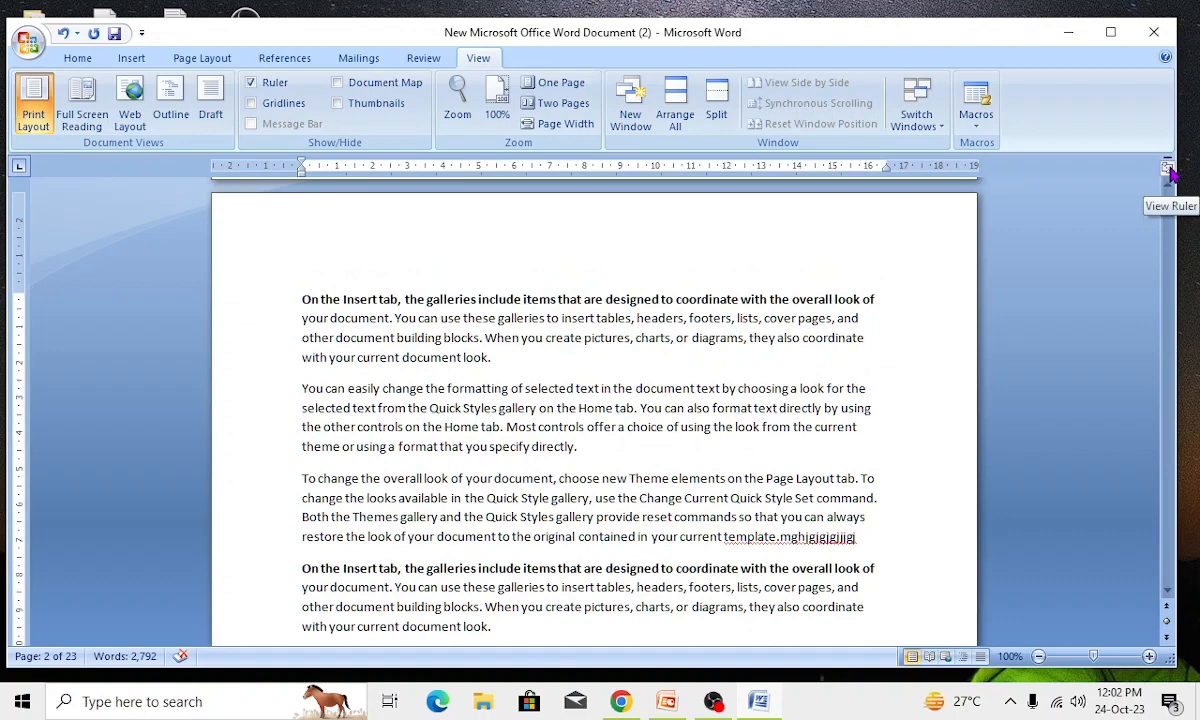
left_click(1167, 170)
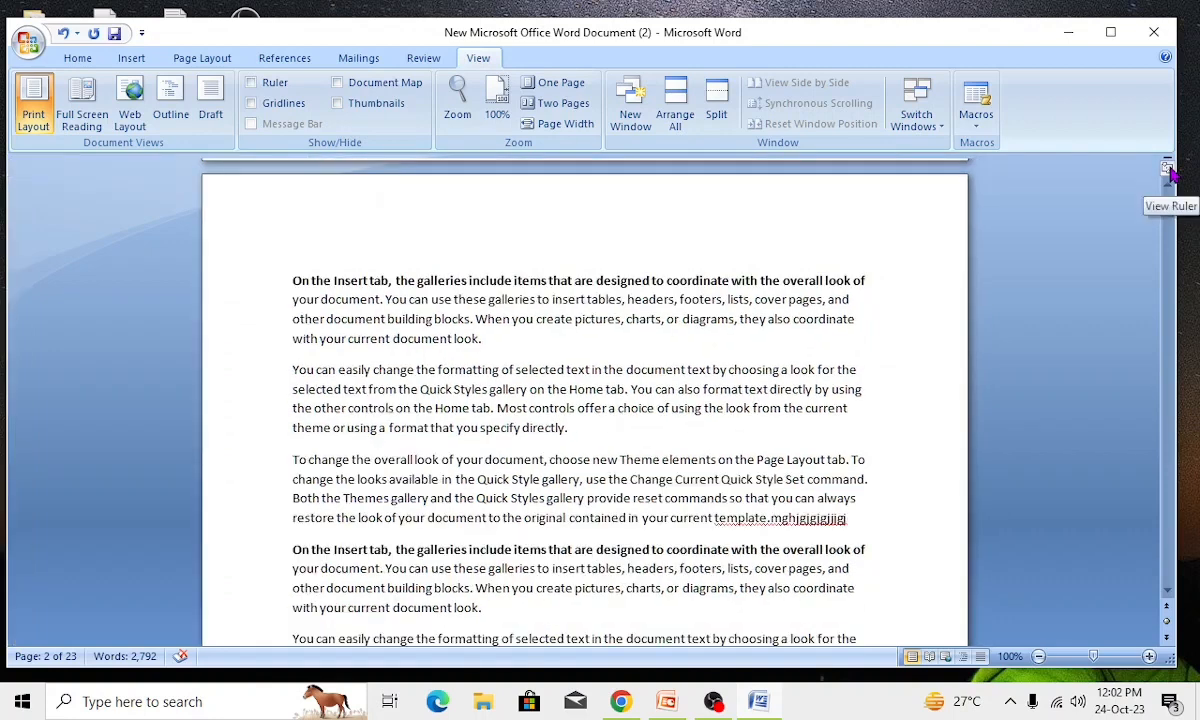
left_click(1167, 170)
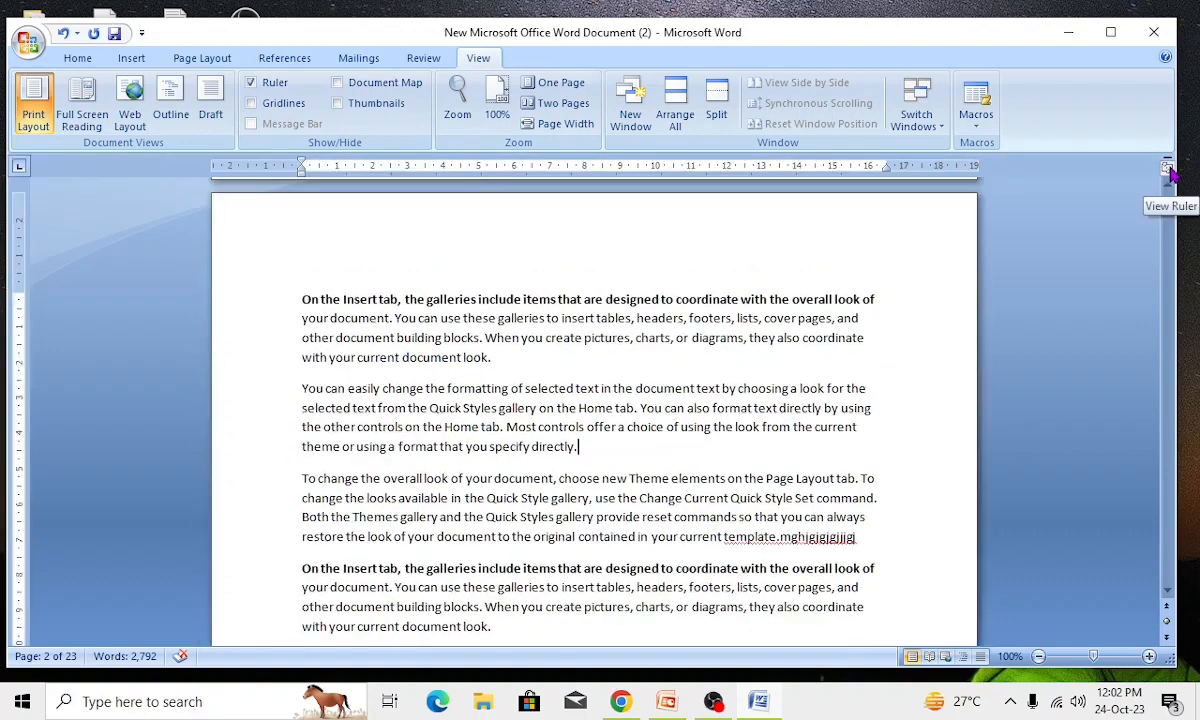
Hide the rulers once more and show them again.
left_click(1167, 170)
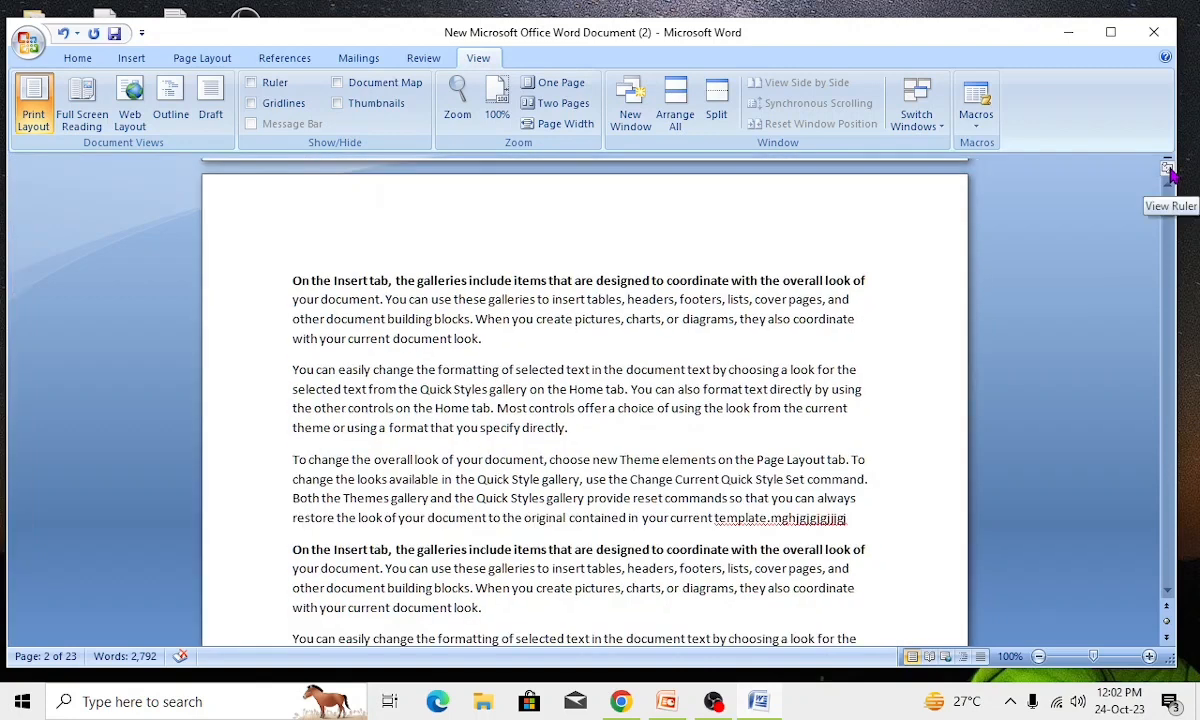
left_click(1167, 170)
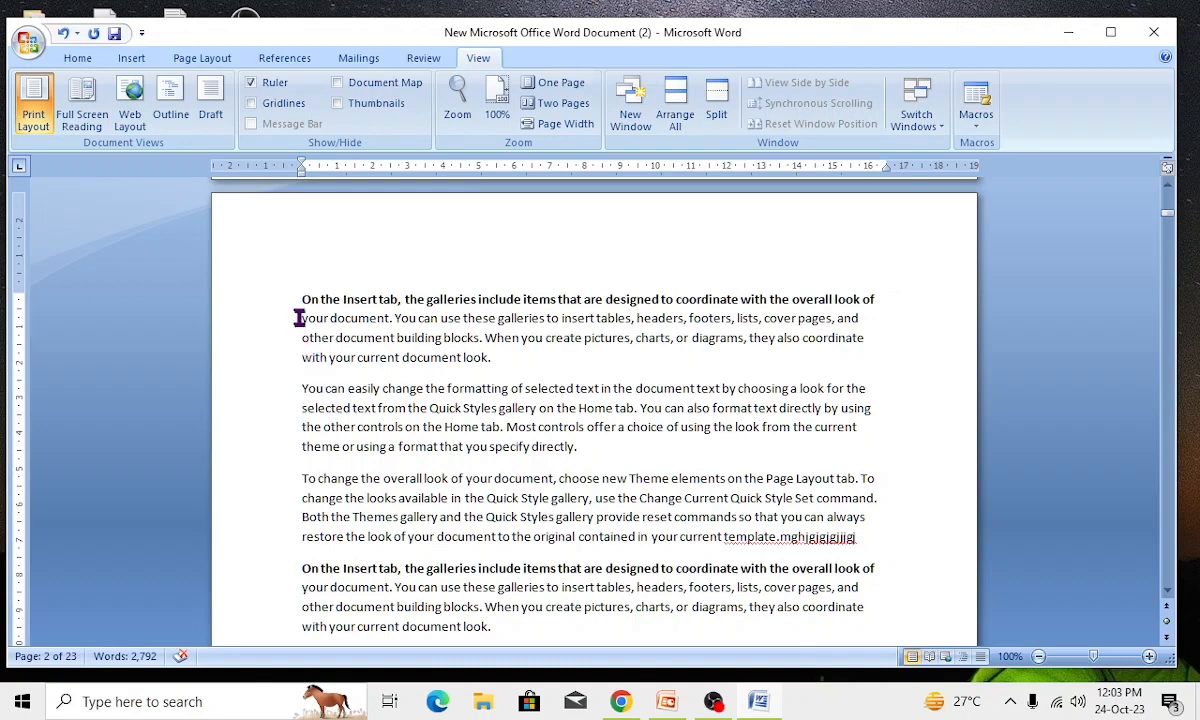
Select text across page 2's first three paragraphs, reselect its first four paragraphs, and leave the insertion point after the fourth.
left_click_drag(303, 301, 632, 543)
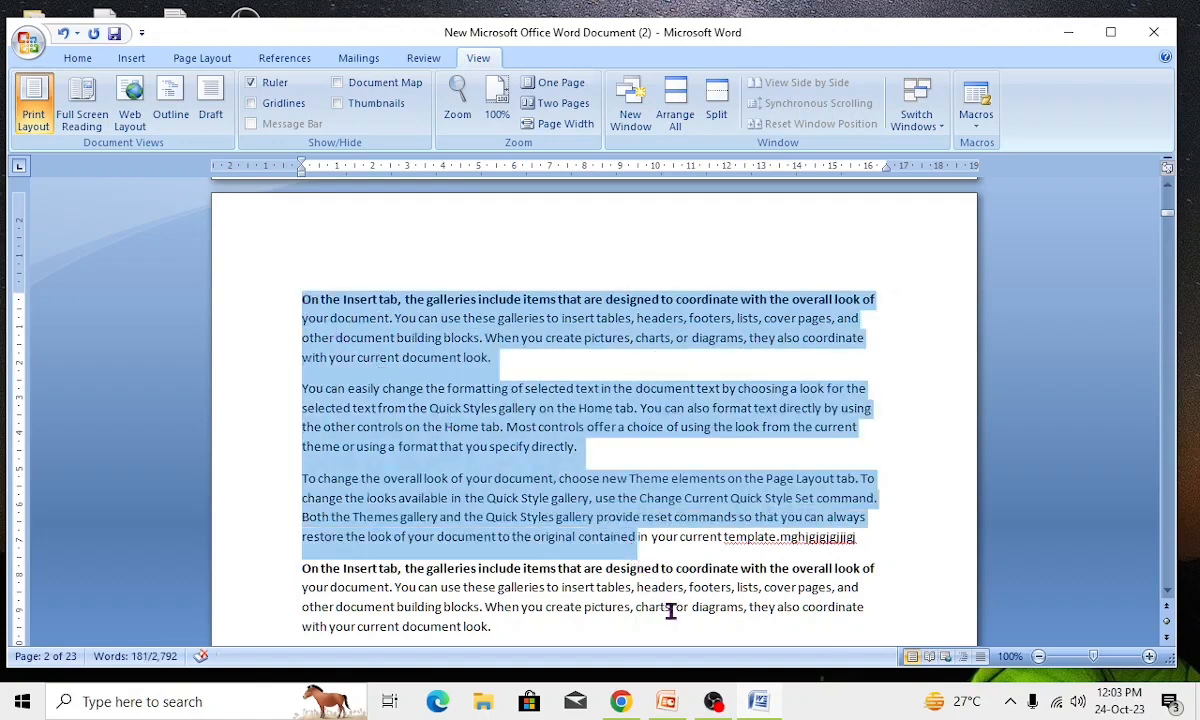
left_click(625, 572)
left_click_drag(513, 632, 244, 297)
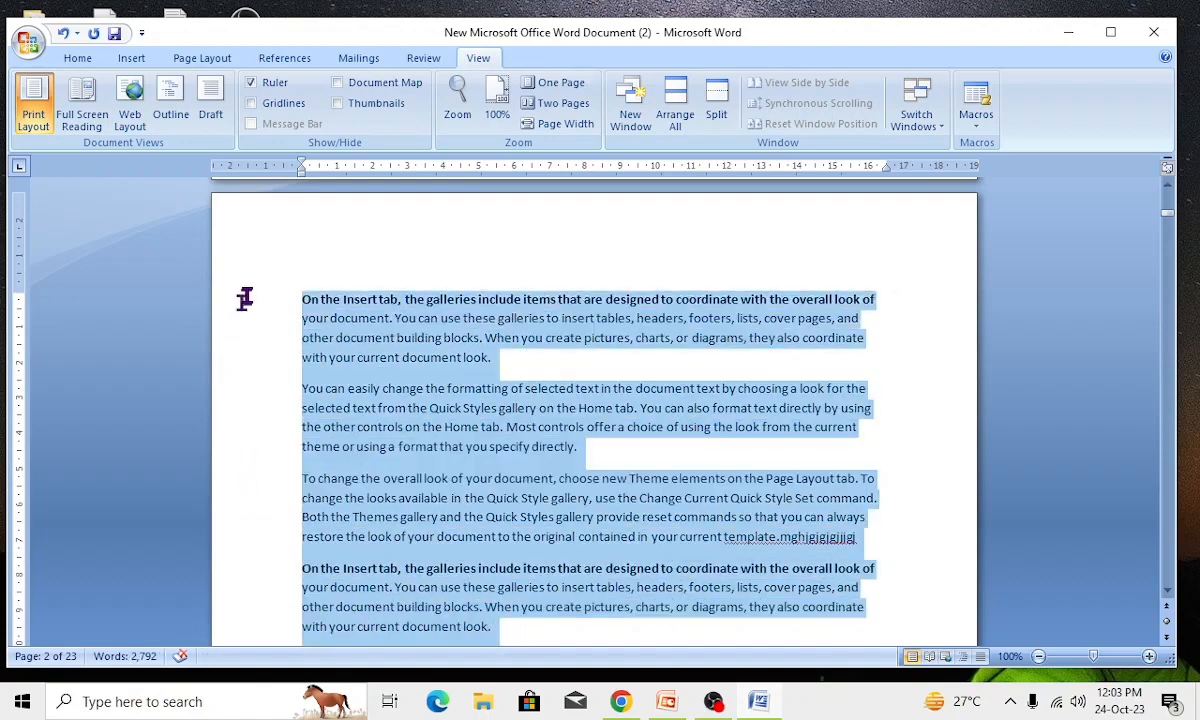
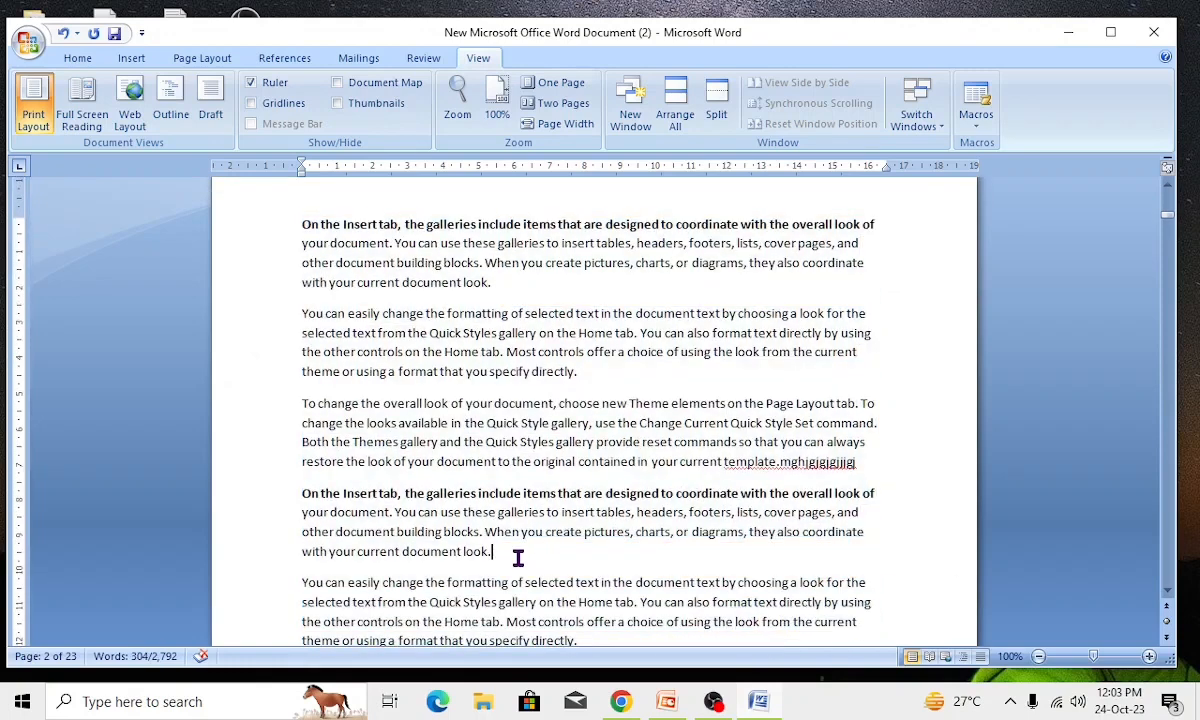
scroll(575, 620, "down", 1)
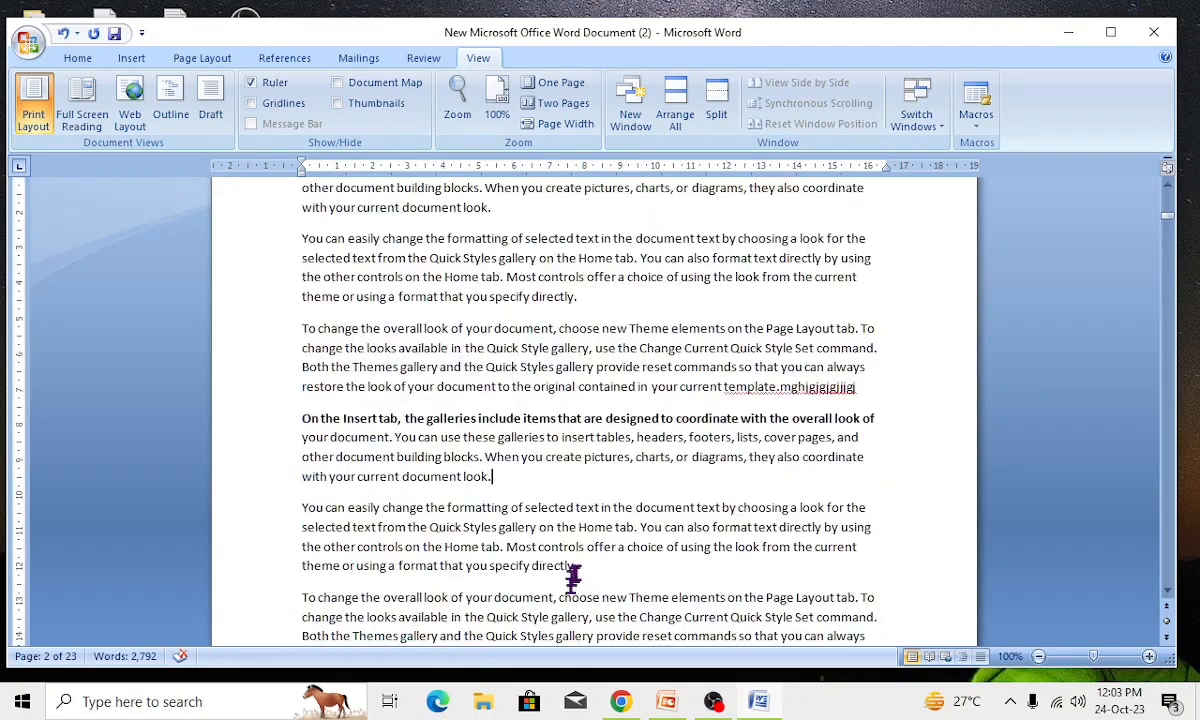